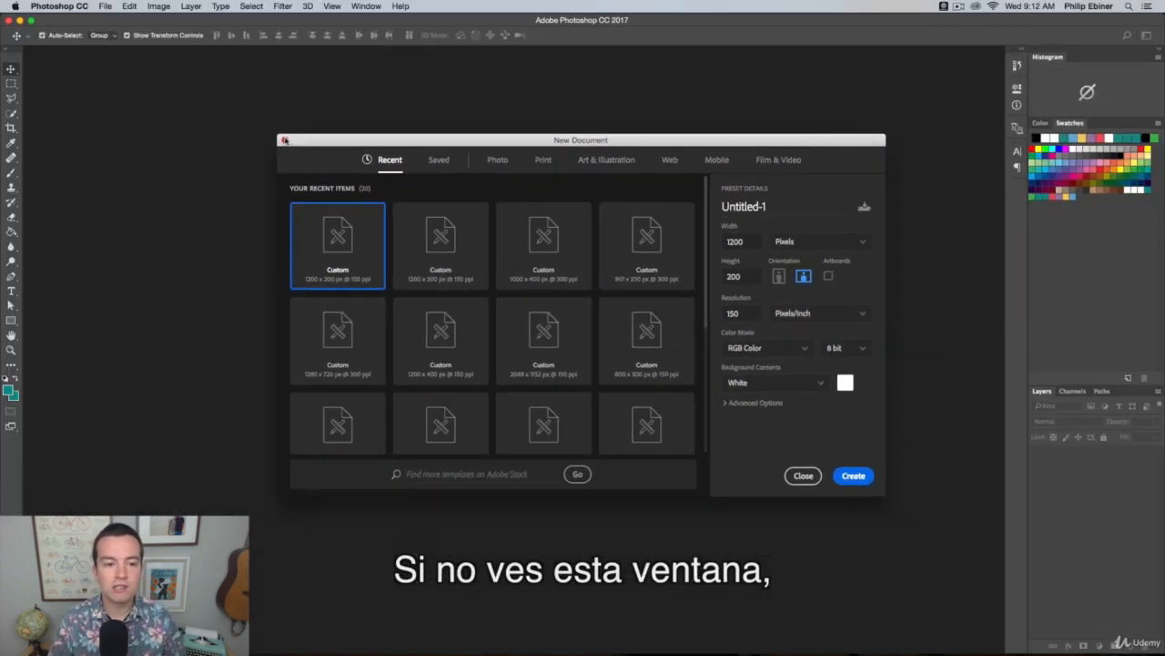
Dismiss the new-document dialog and start a new document again
click(85, 26)
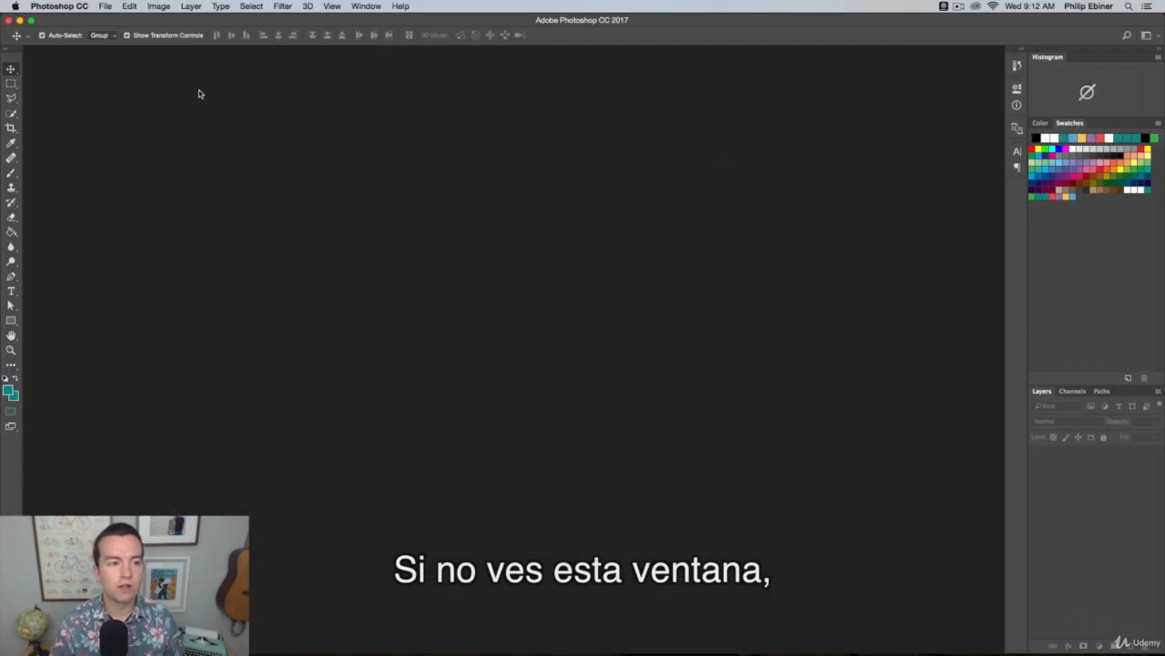
click(104, 5)
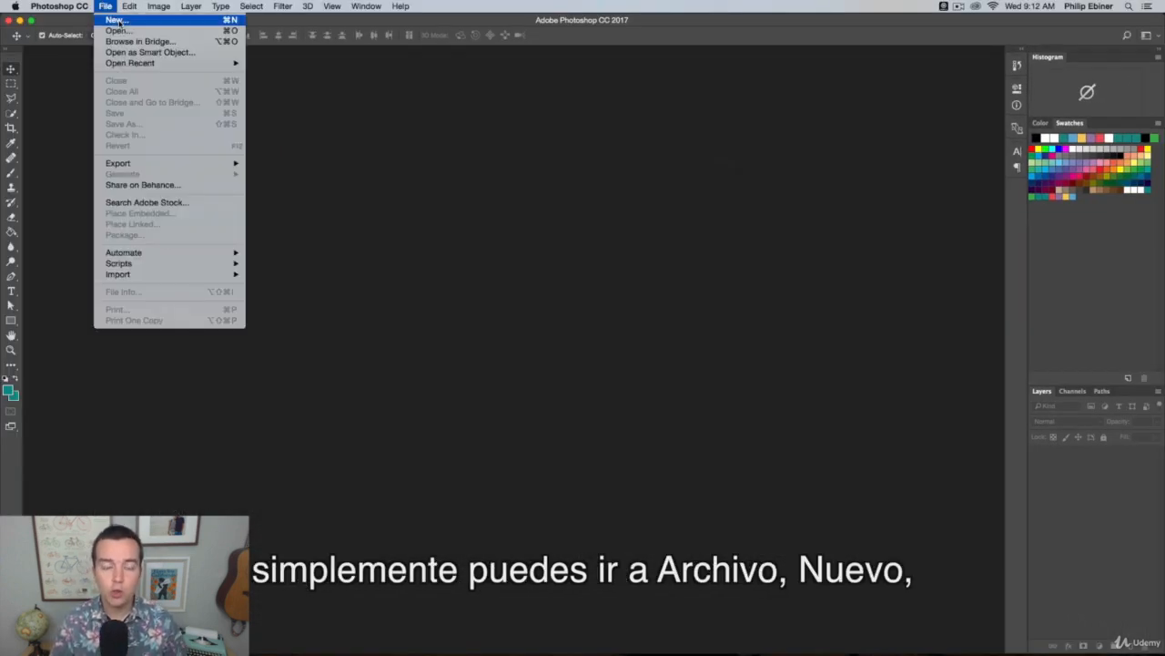
click(118, 20)
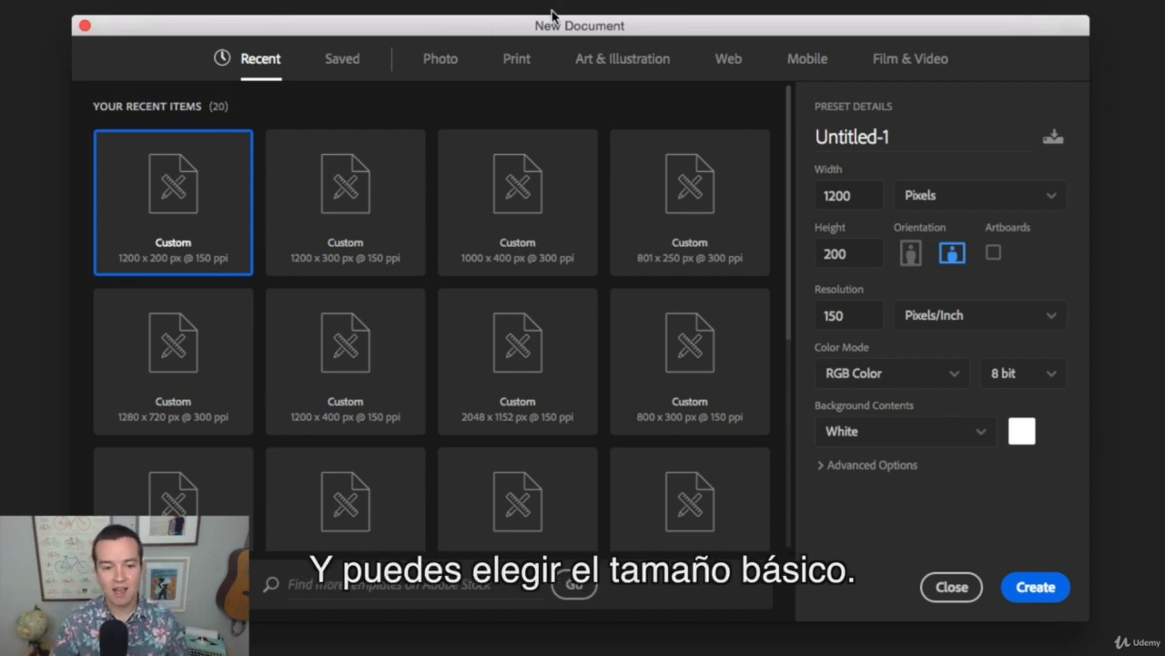
Browse the Photo and Print blank document presets, ending on the recent items
click(450, 63)
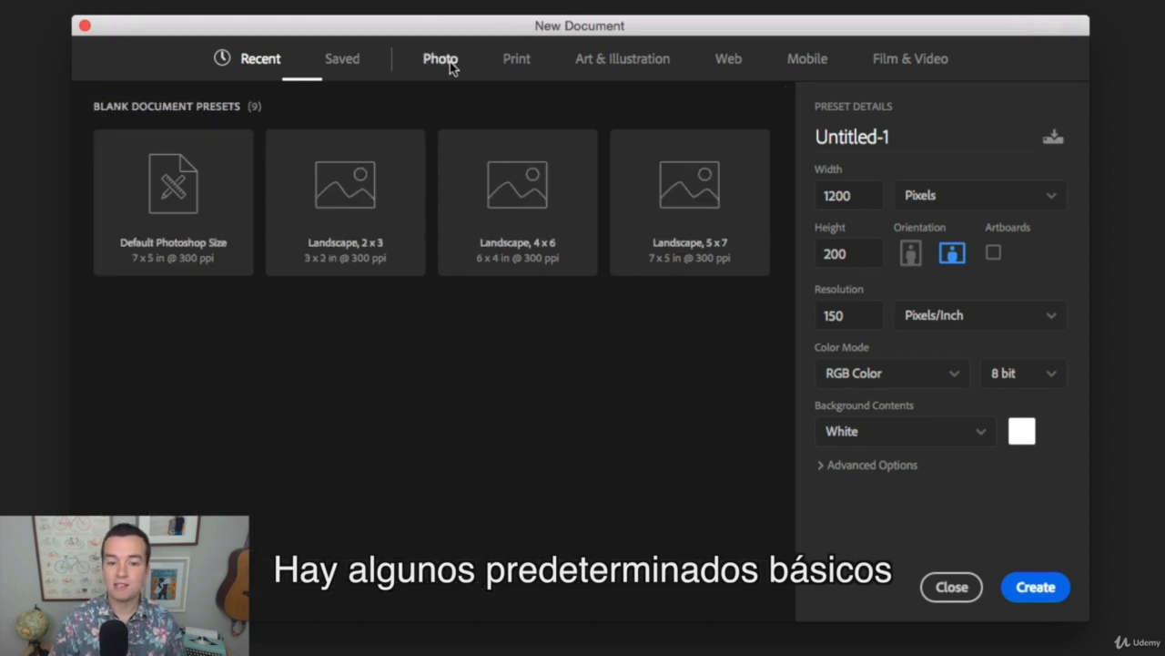
click(517, 65)
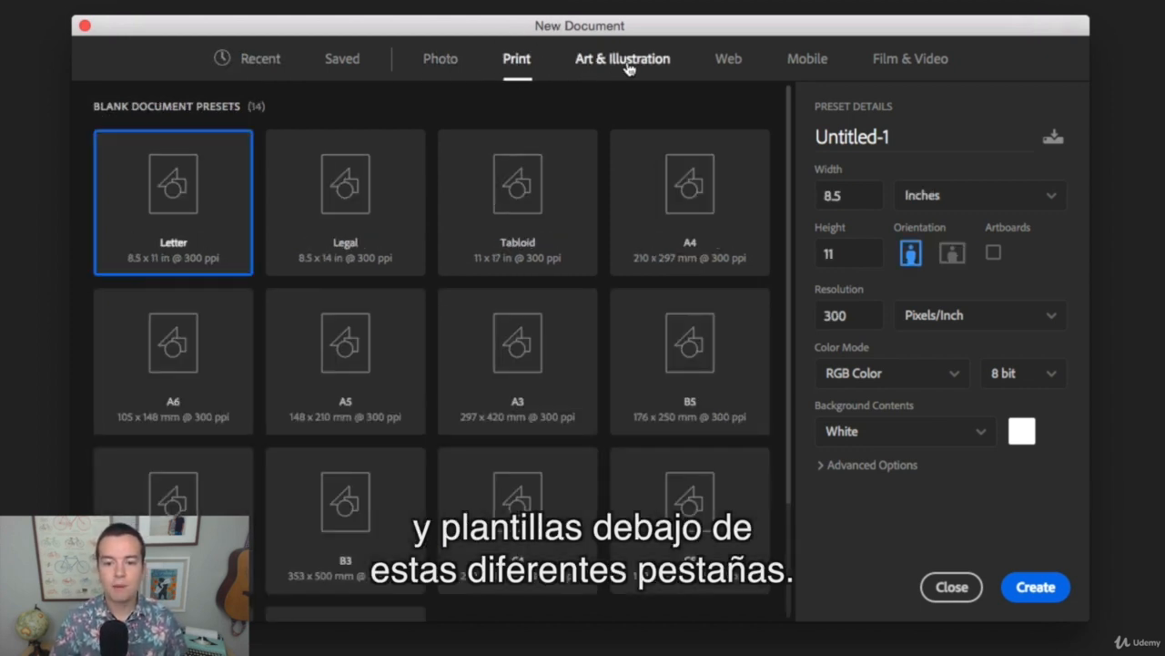
click(267, 67)
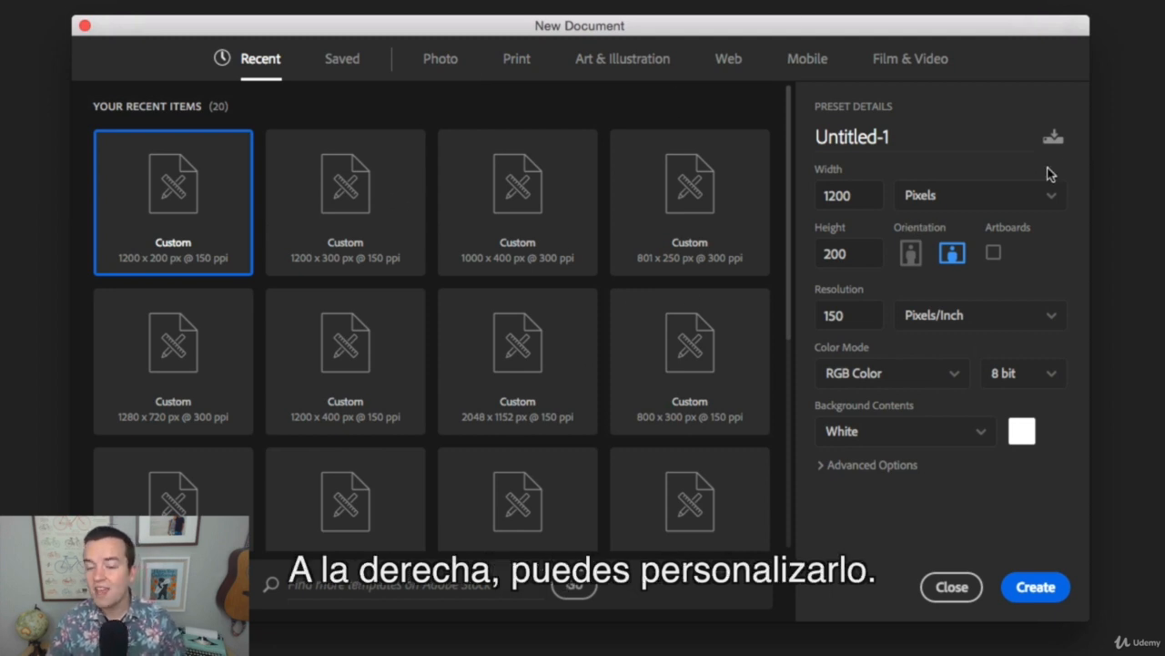
Set the new document's width and height to 1000 each, keeping the unit as pixels
double_click(859, 196)
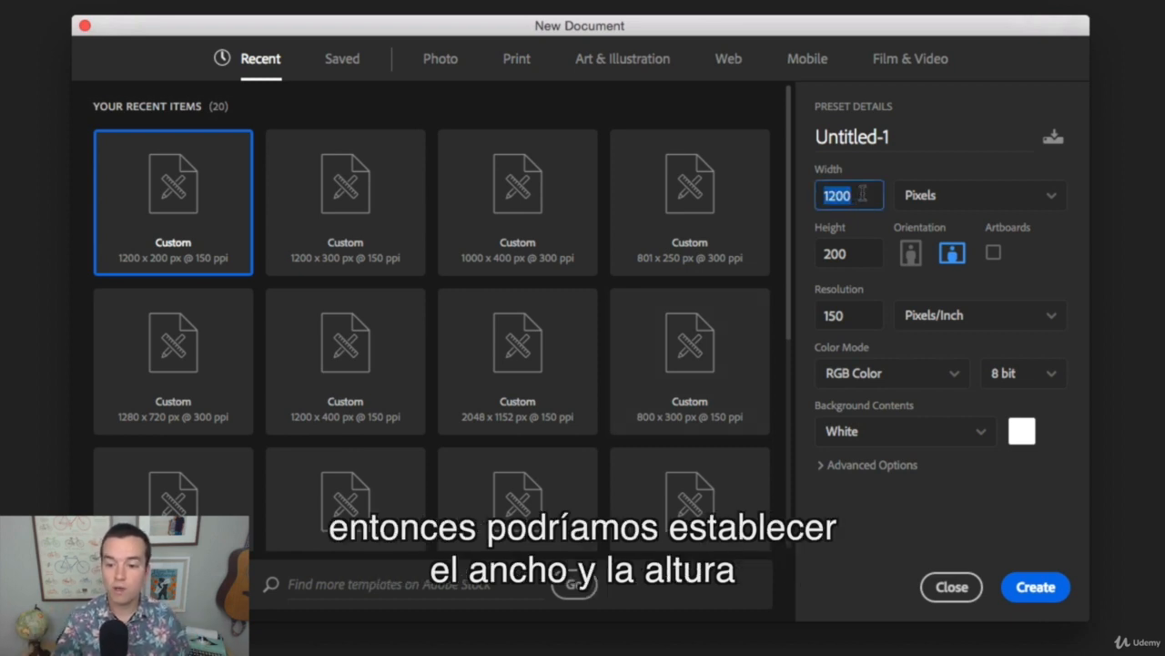
text(1000)
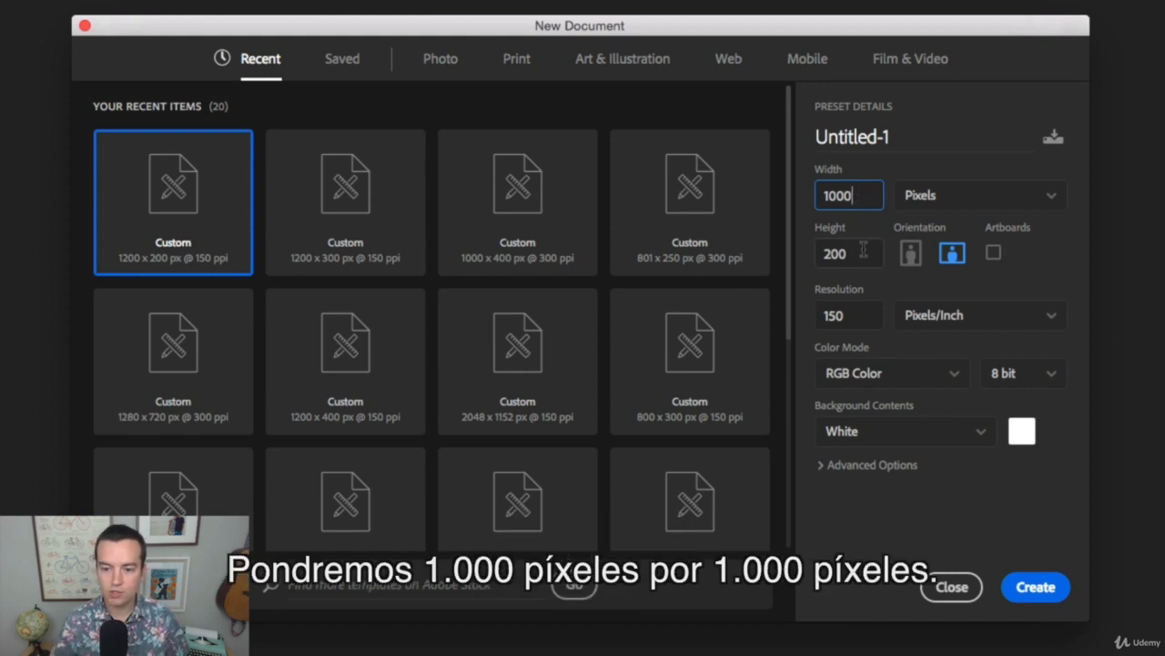
key(Tab)
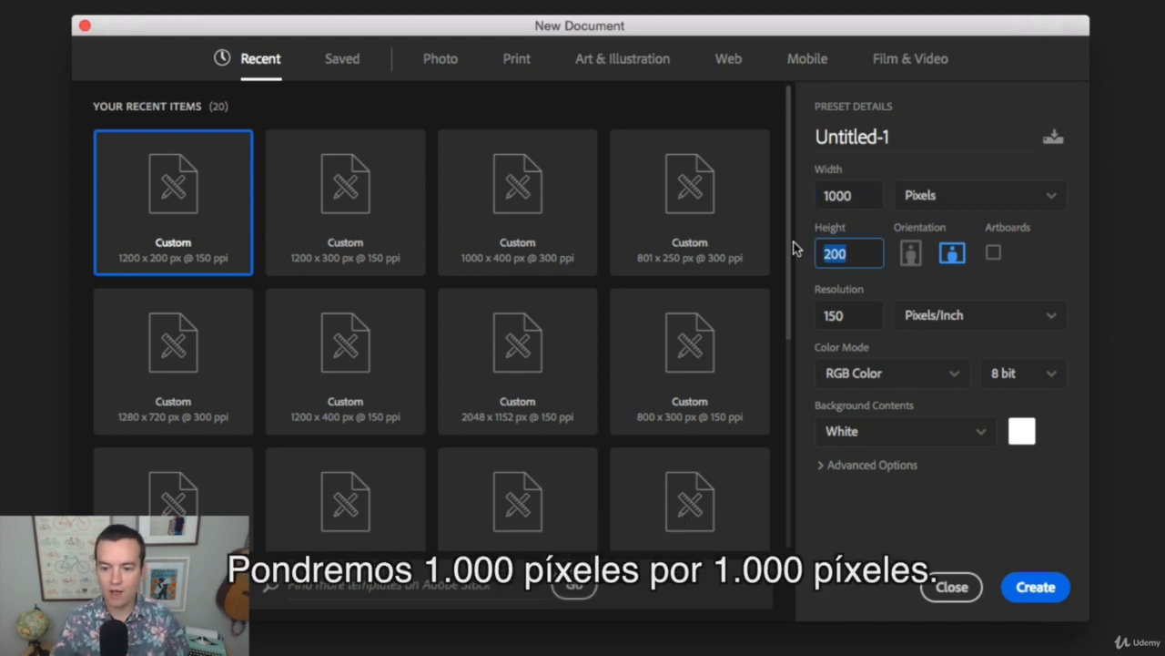
text(1000)
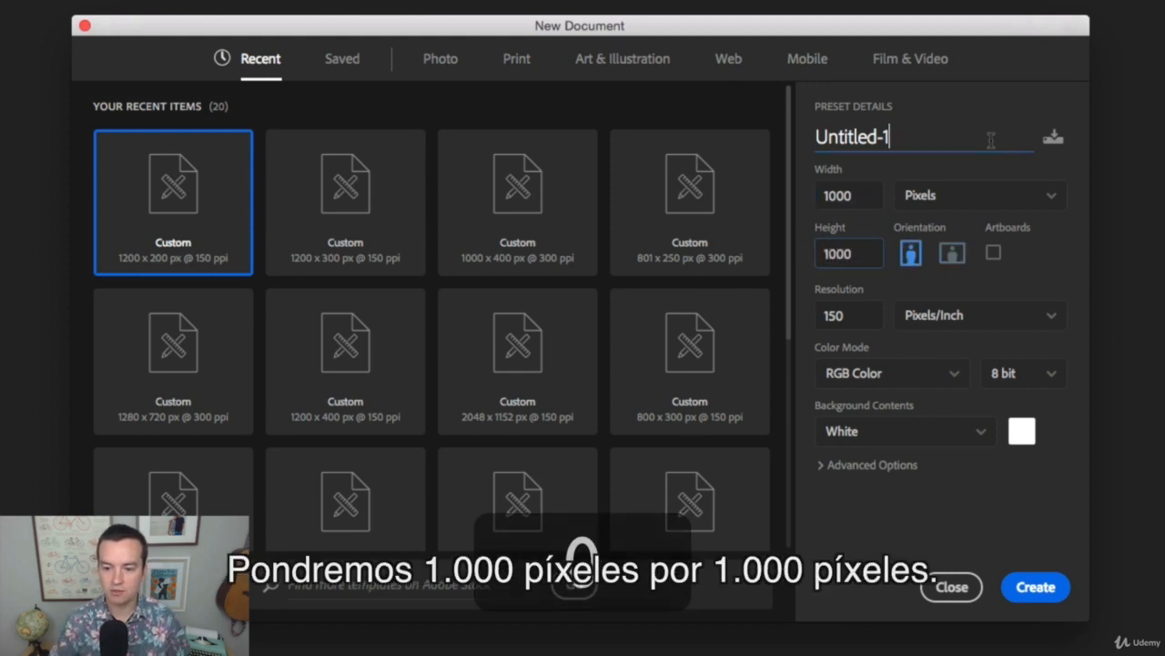
click(991, 138)
click(963, 200)
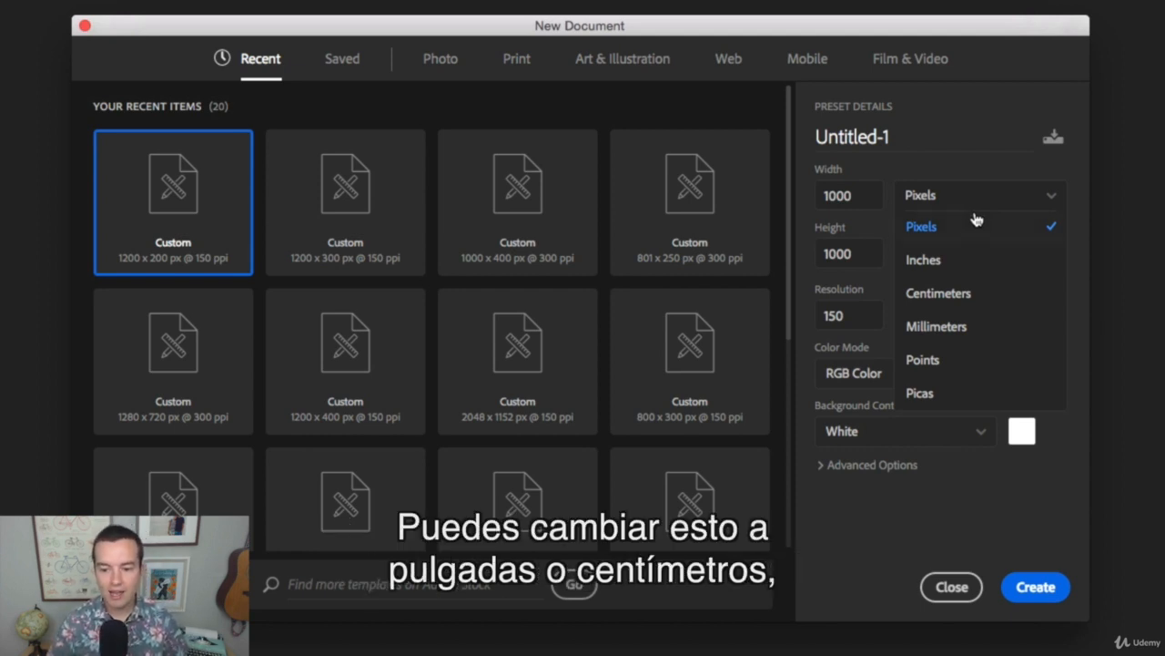
click(972, 91)
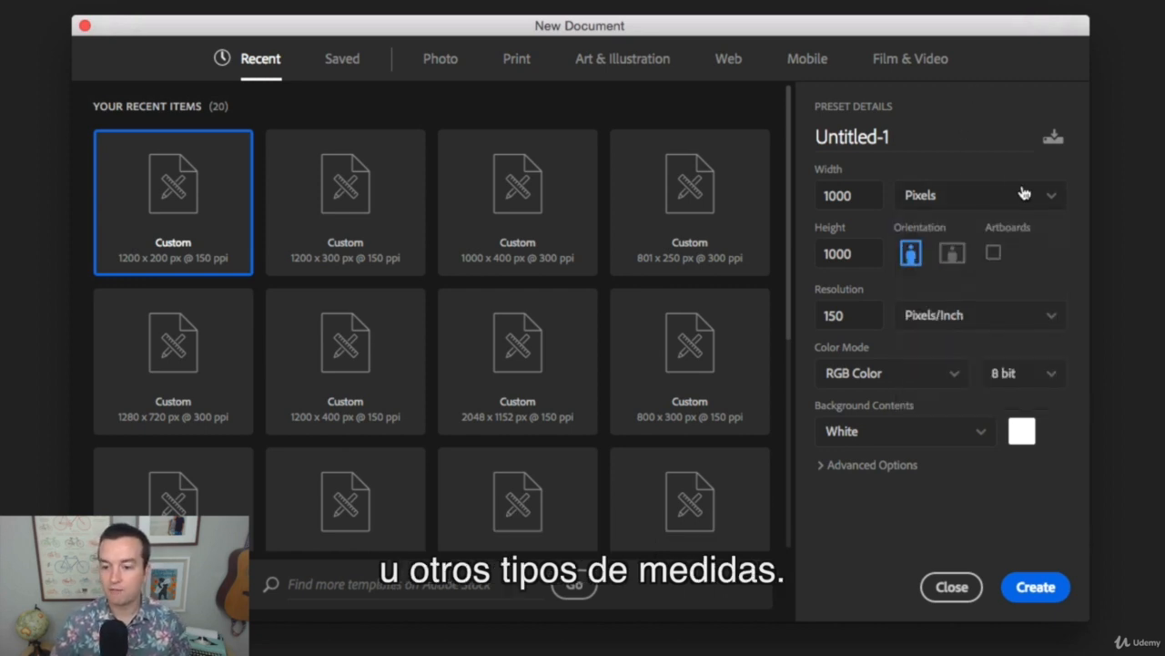
Name the document Test and create it with the resolution kept at 150 pixels/inch
double_click(845, 315)
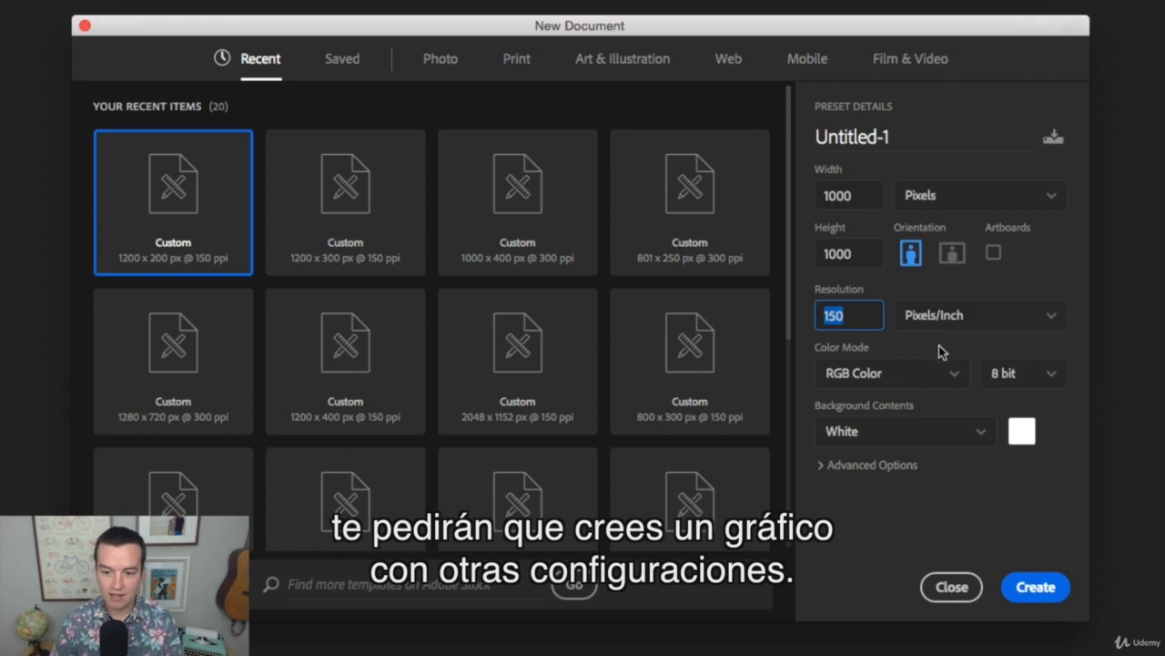
click(860, 137)
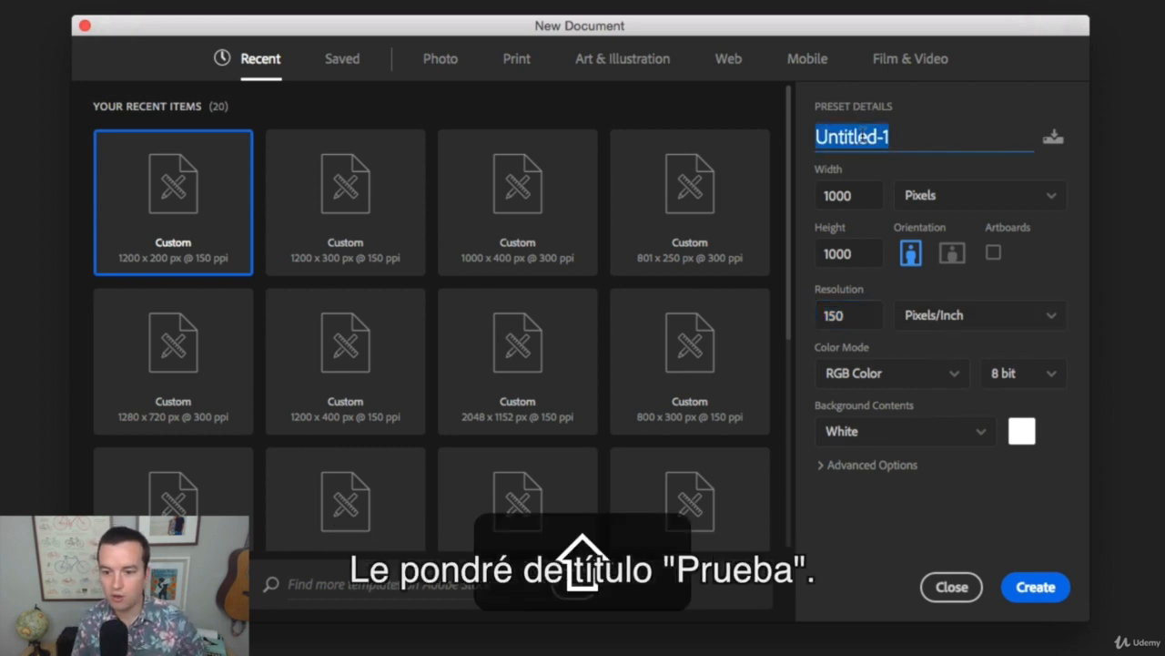
text(Test)
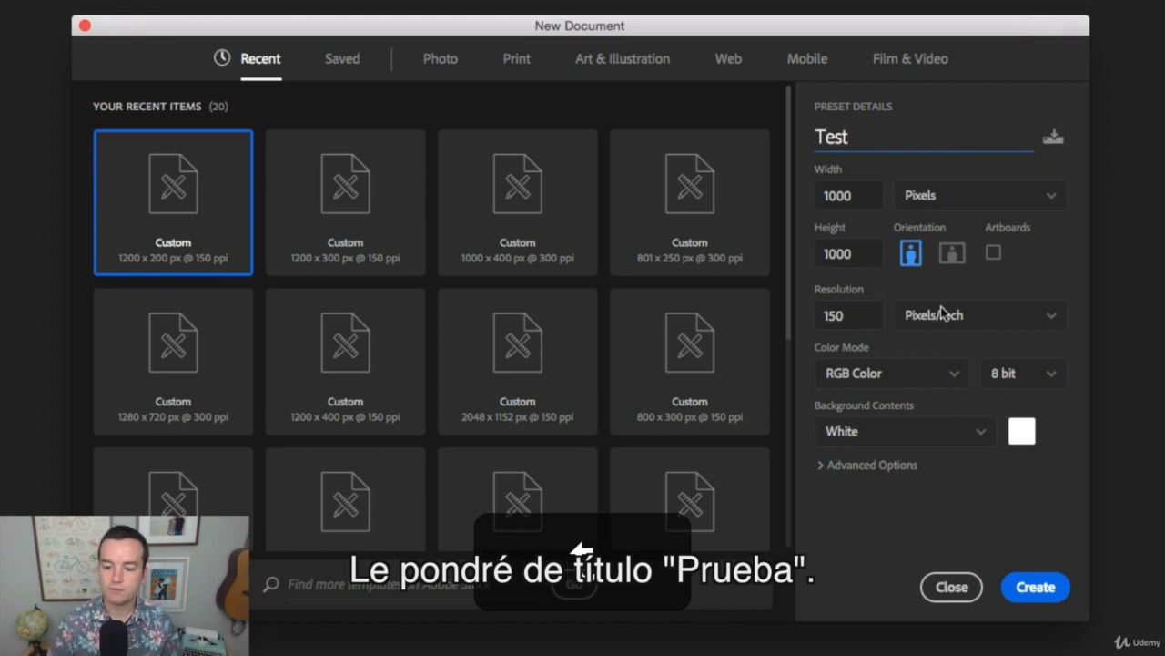
click(1036, 587)
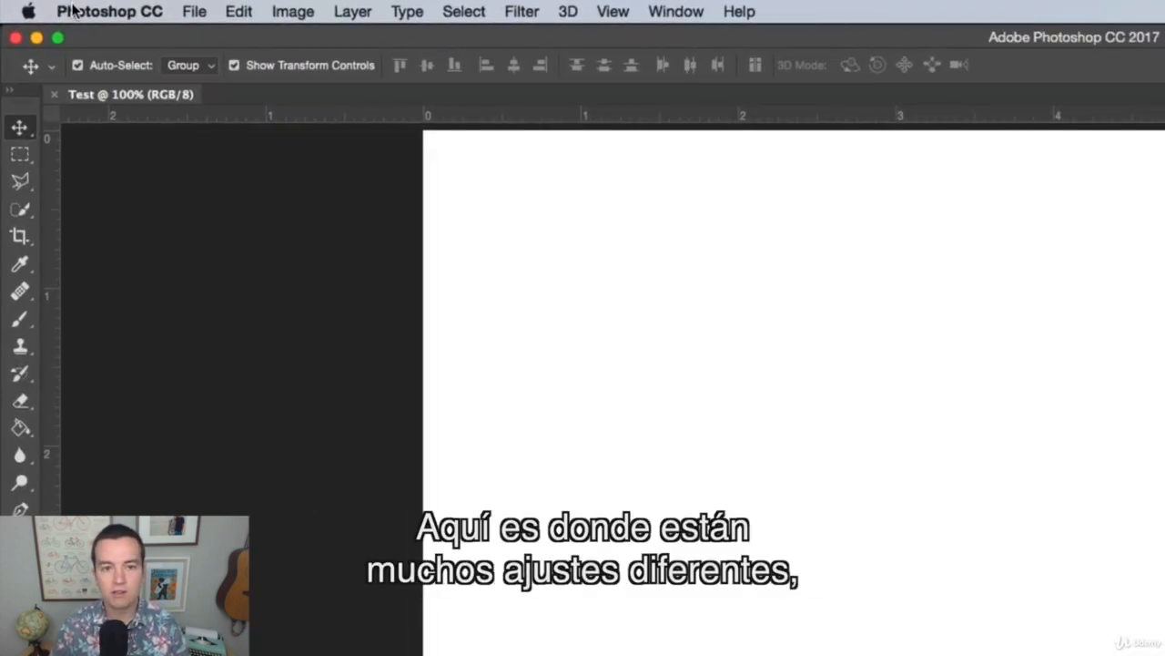
click(193, 11)
mouse_move(430, 8)
mouse_move(544, 8)
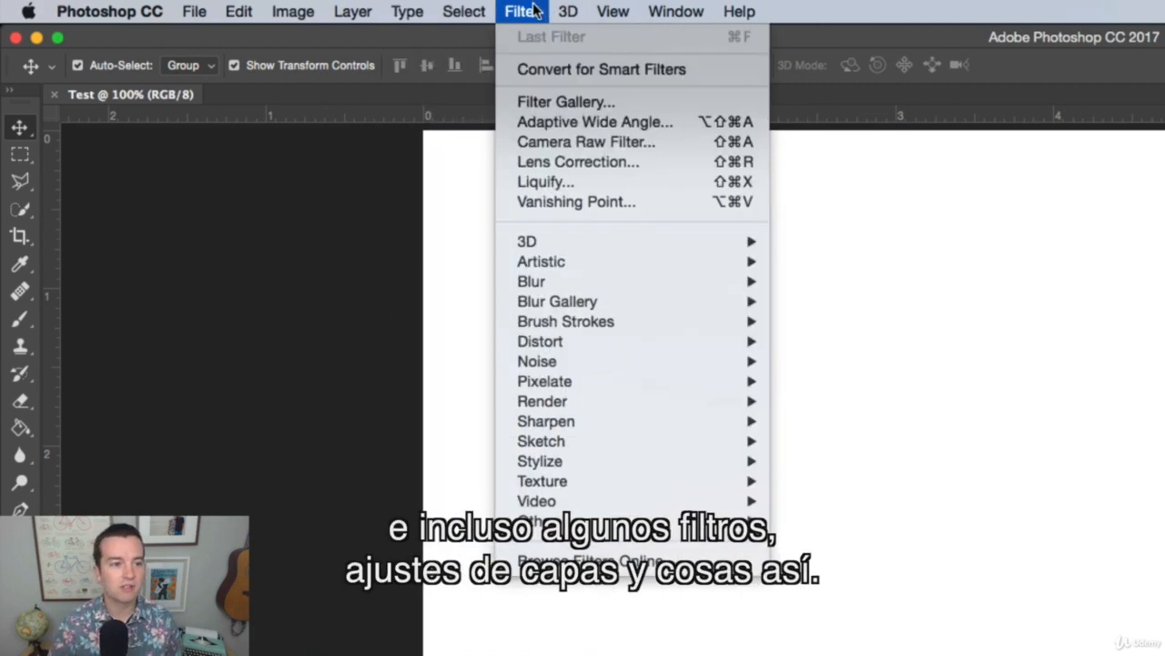
mouse_move(239, 11)
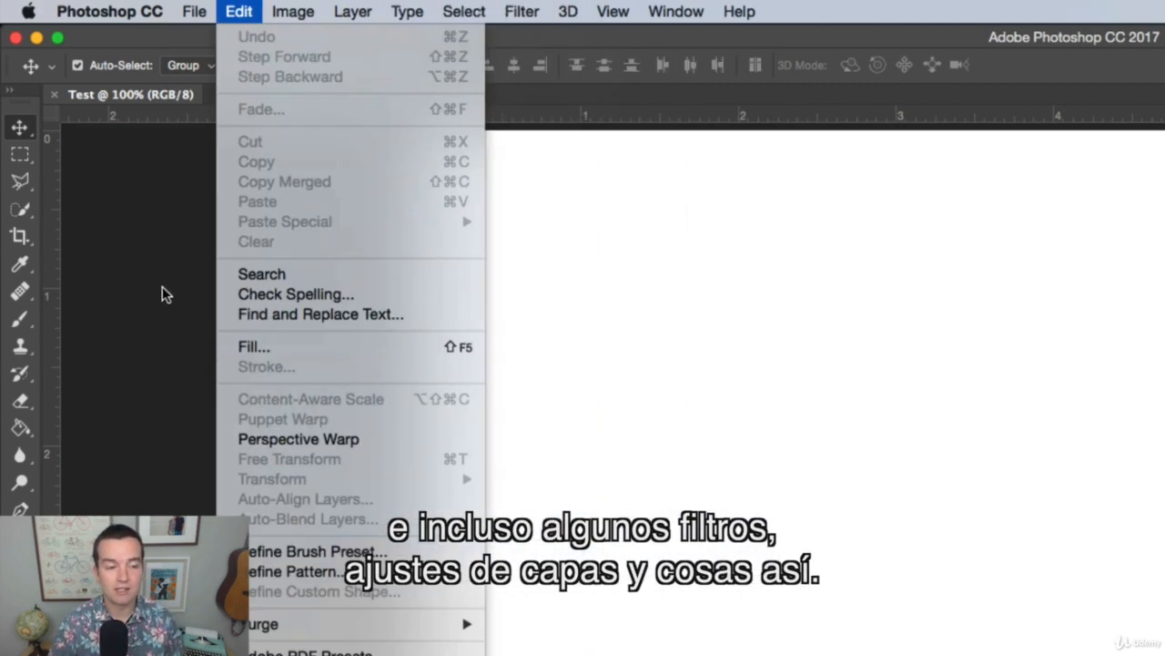
click(162, 293)
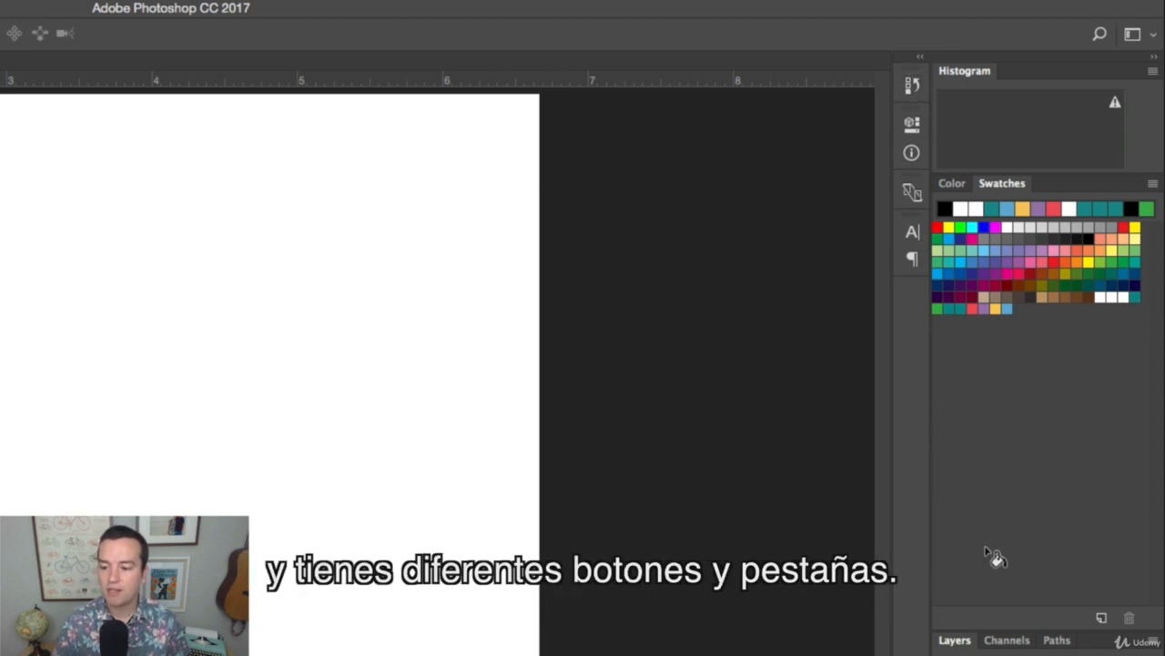
Open the collapsed Character and Paragraph settings for viewing, and collapse them again
click(913, 231)
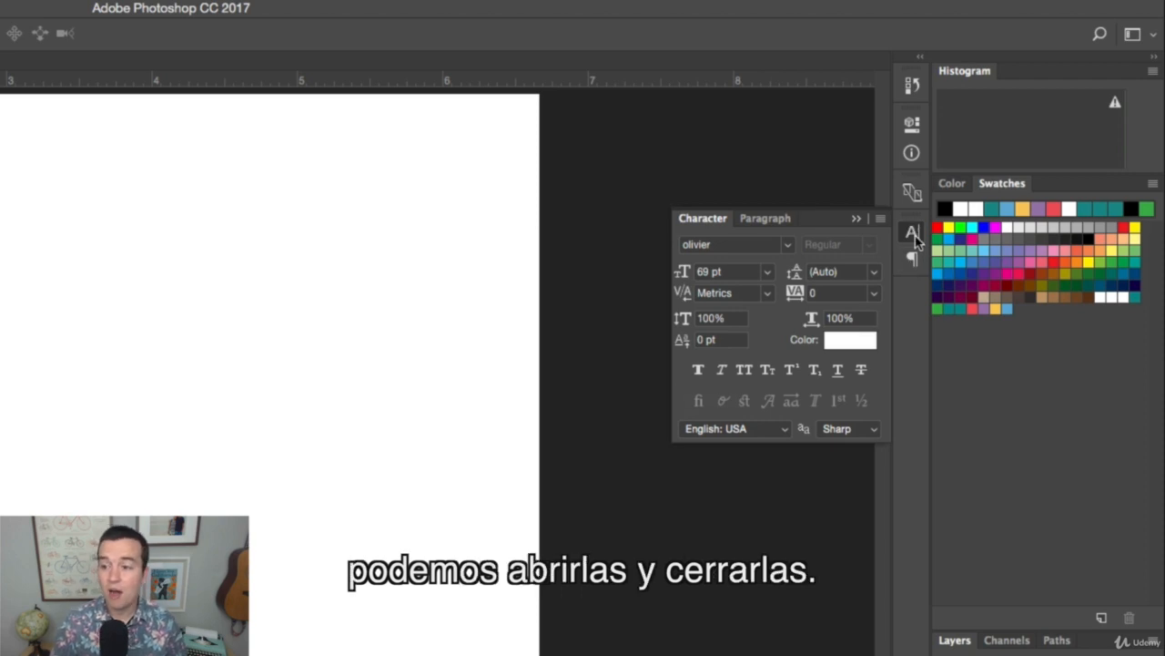
click(912, 259)
click(913, 259)
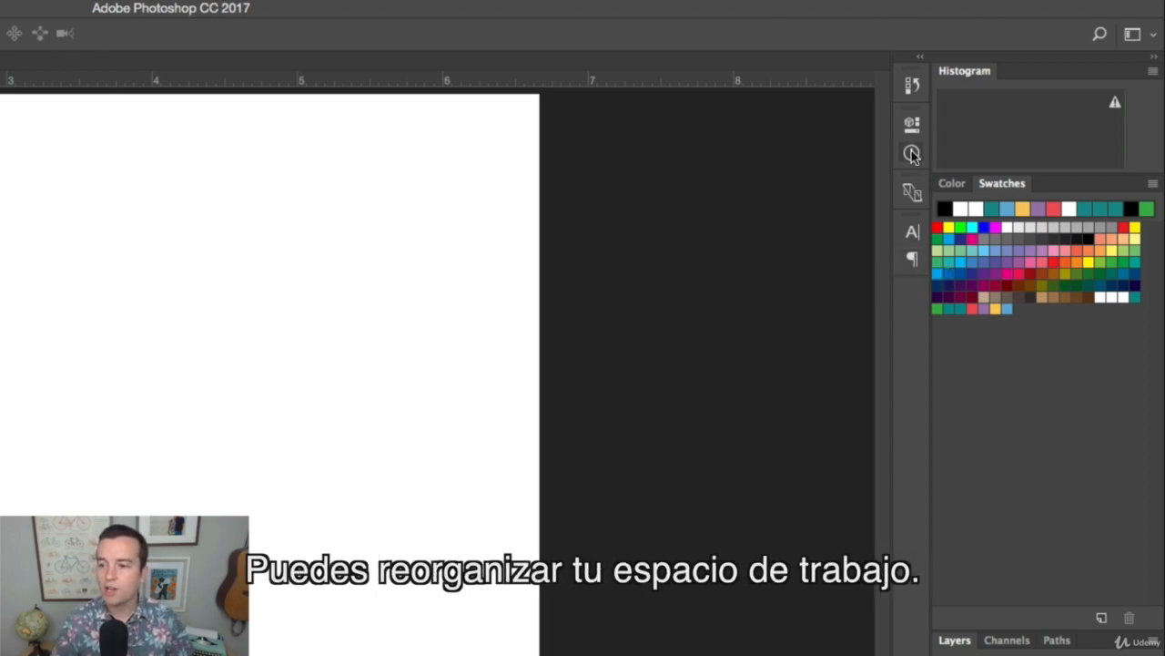
Widen the panel dock that holds the Histogram, Swatches and Layers panels
drag(895, 157, 841, 163)
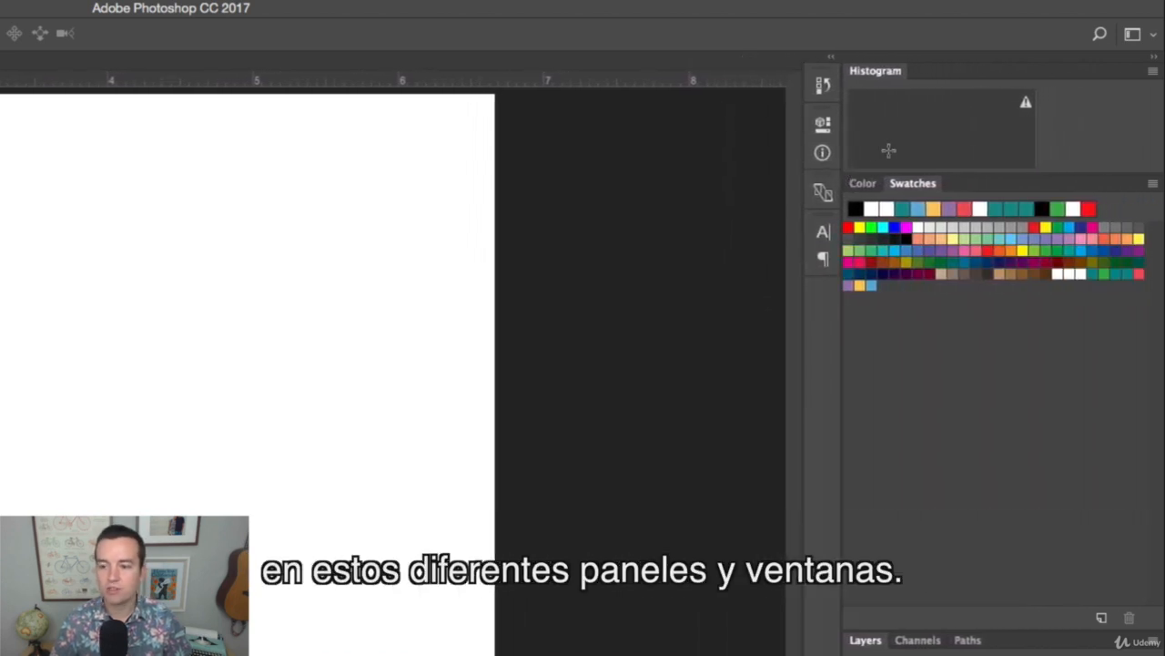
mouse_move(818, 266)
mouse_down()
mouse_move(820, 220)
mouse_move(819, 255)
mouse_up()
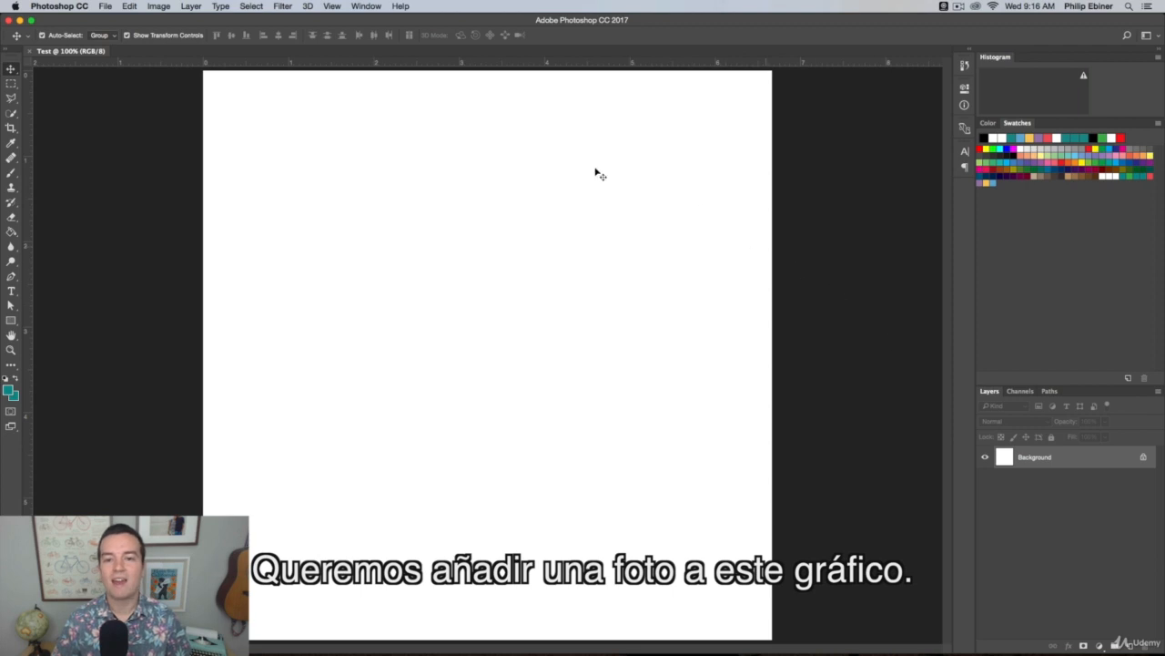
Switch to Finder, preview Trail.CR2 and Flowers.jpg on the Desktop, and place Flowers.jpg into the Test document
key(super+Tab)
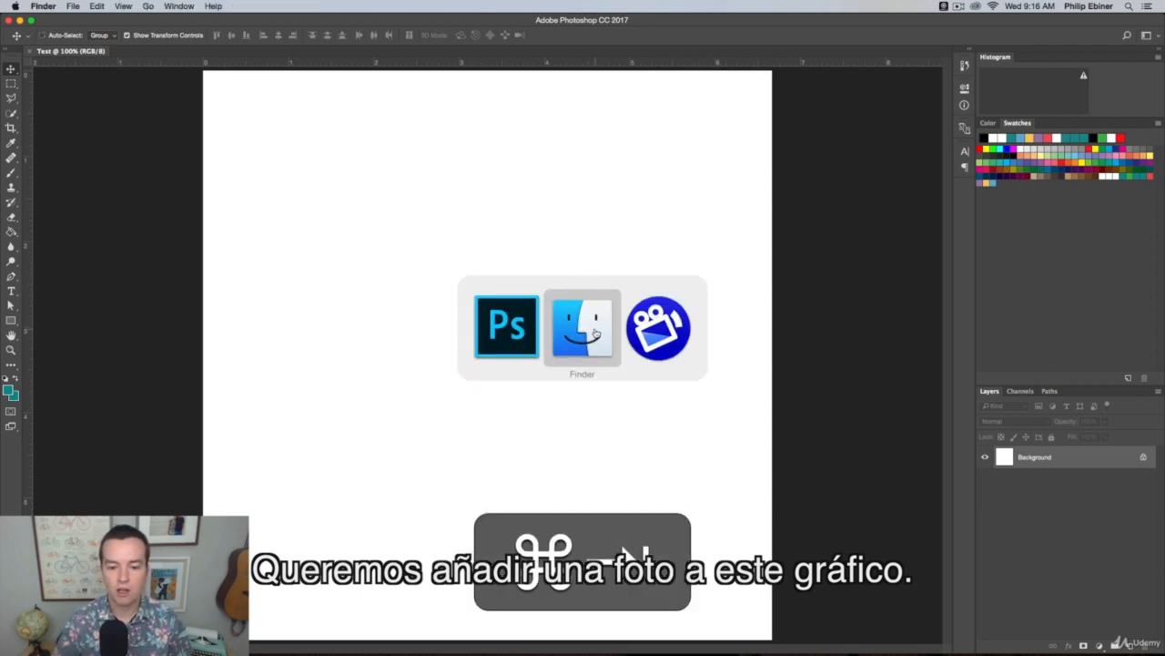
key(super+n)
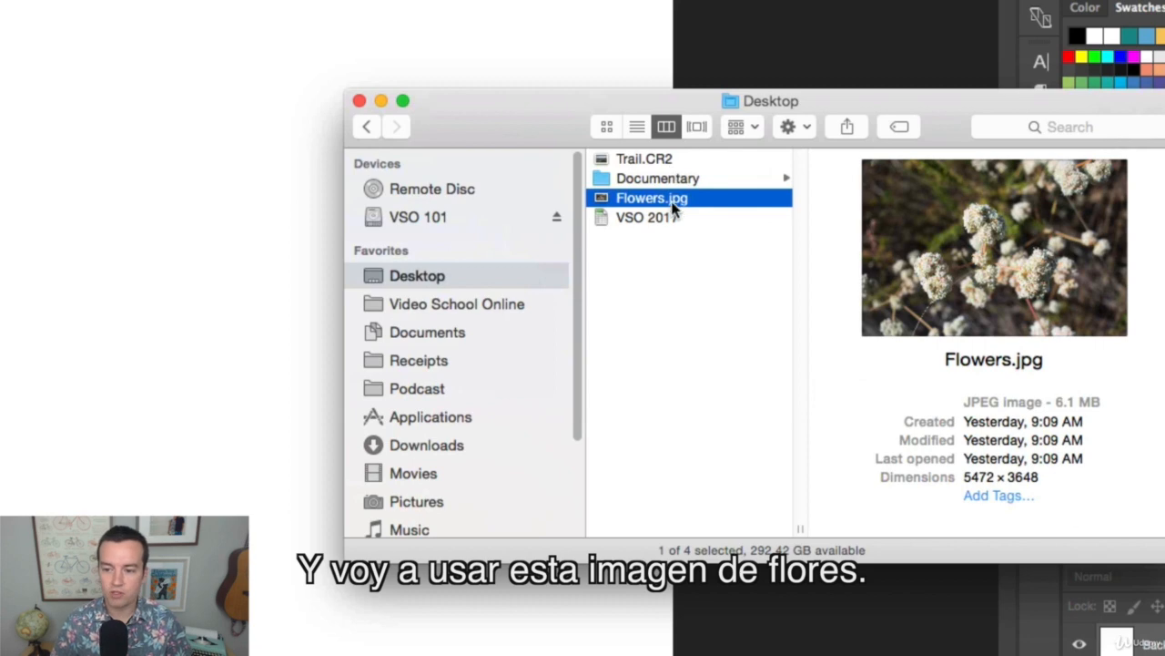
click(650, 162)
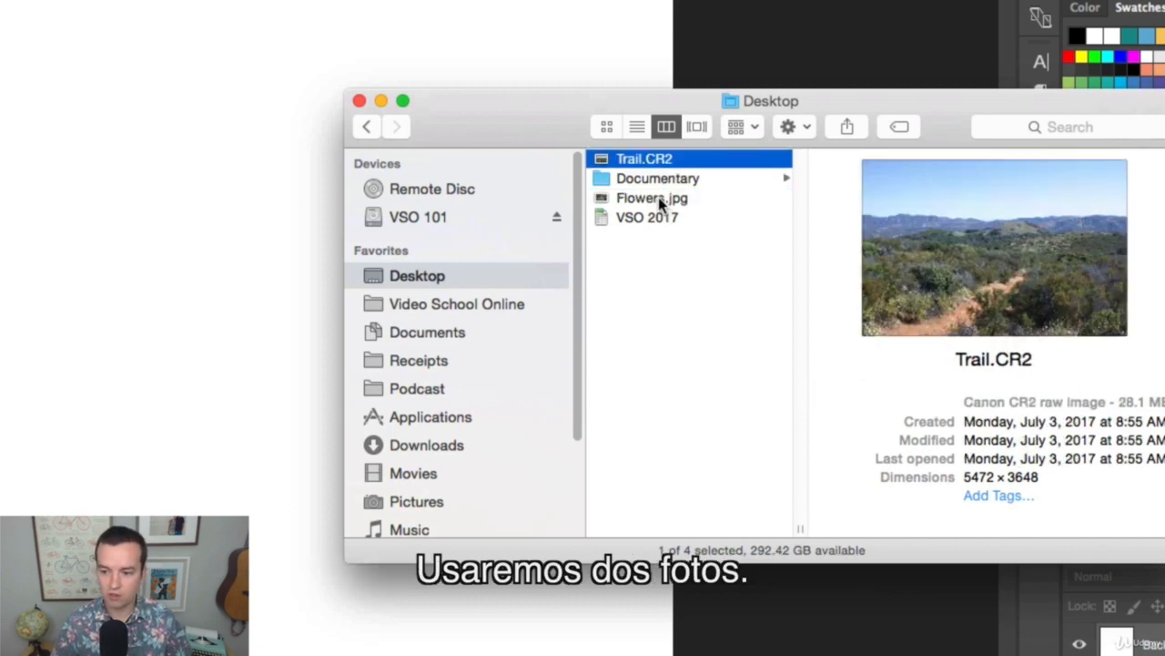
click(654, 198)
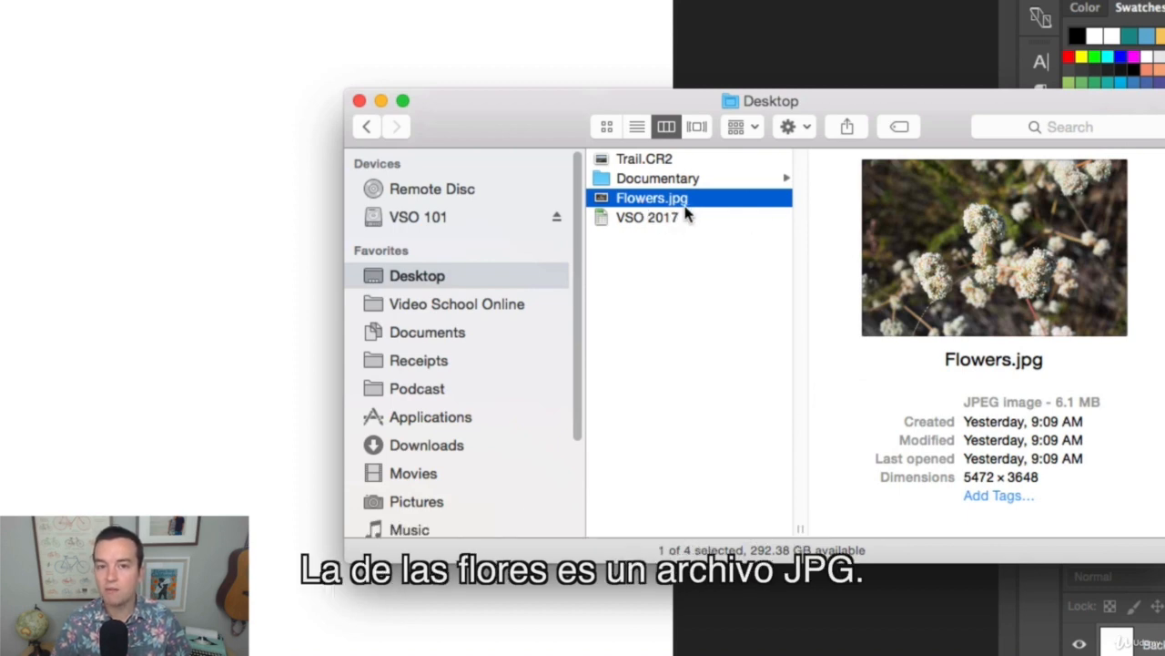
click(658, 161)
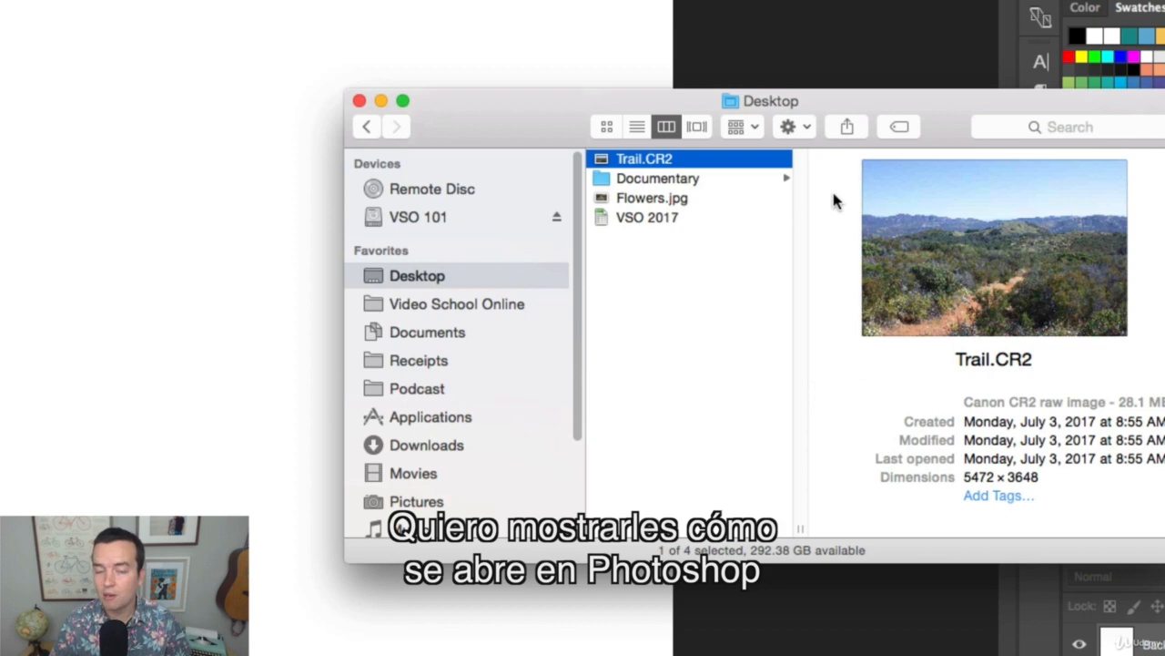
click(674, 199)
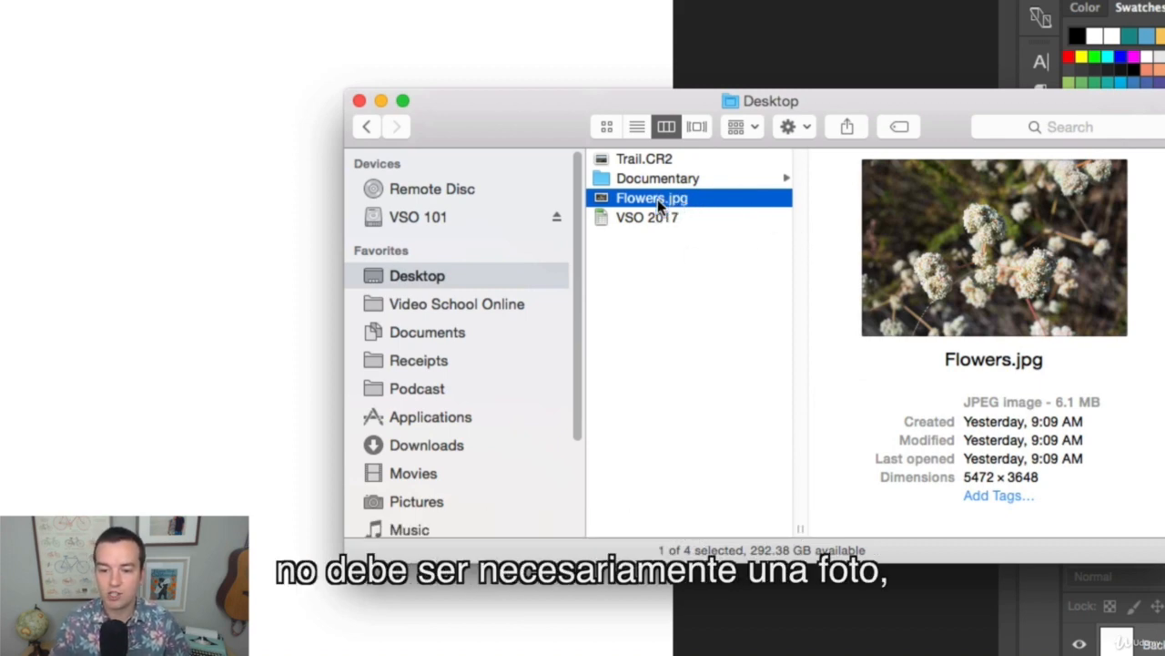
drag(653, 203, 370, 263)
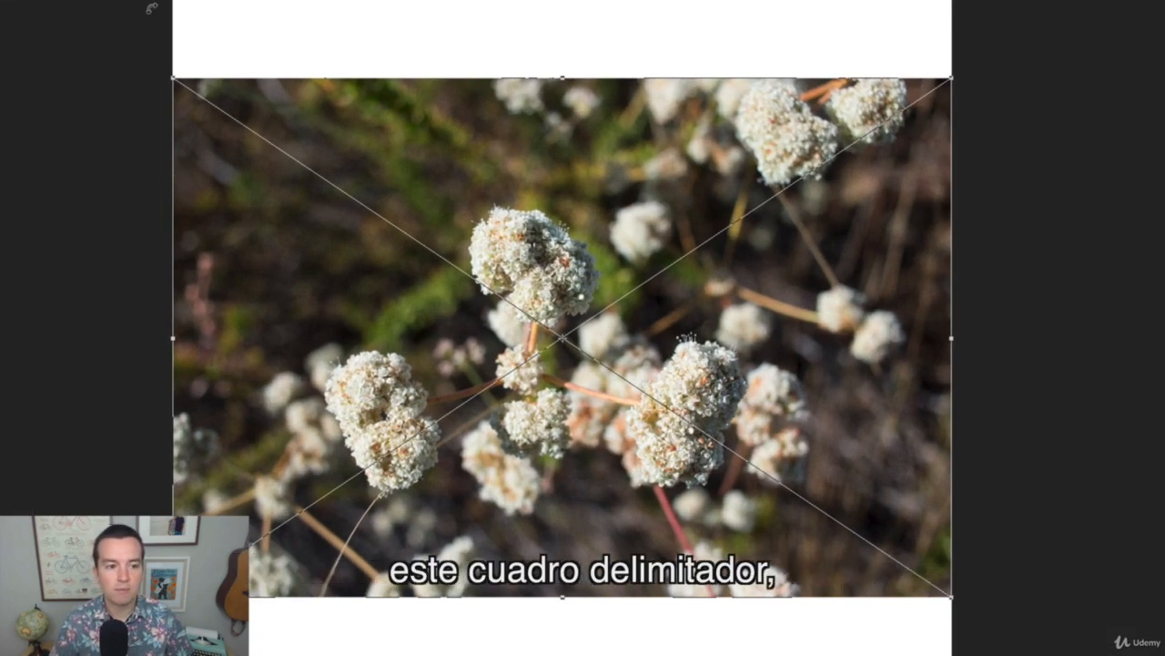
Scale the placed flowers photo proportionally to about 46%, move it to about X 514.5 px, Y 478 px, and commit the placement
drag(173, 78, 47, 81)
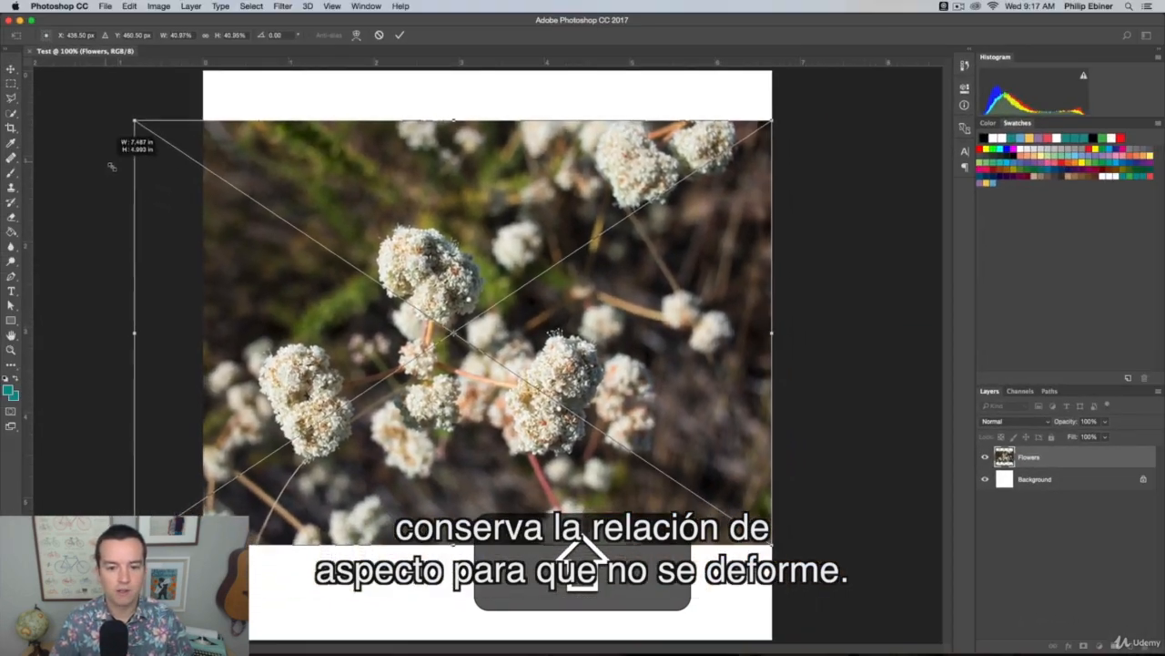
drag(111, 167, 3, 74)
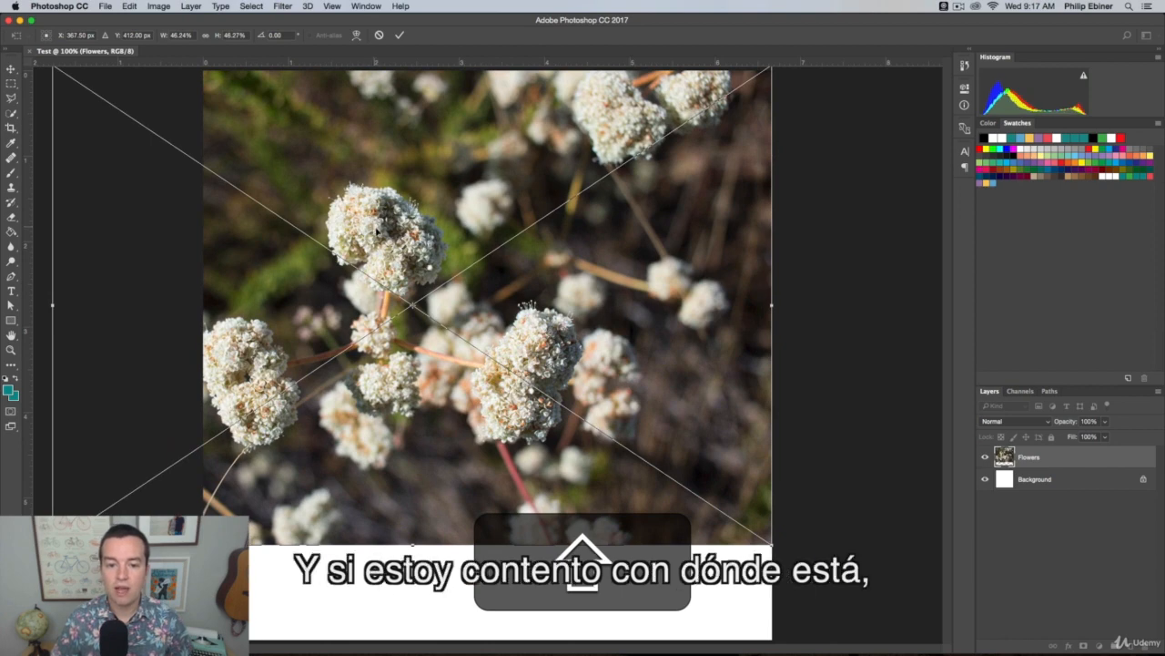
drag(376, 231, 453, 263)
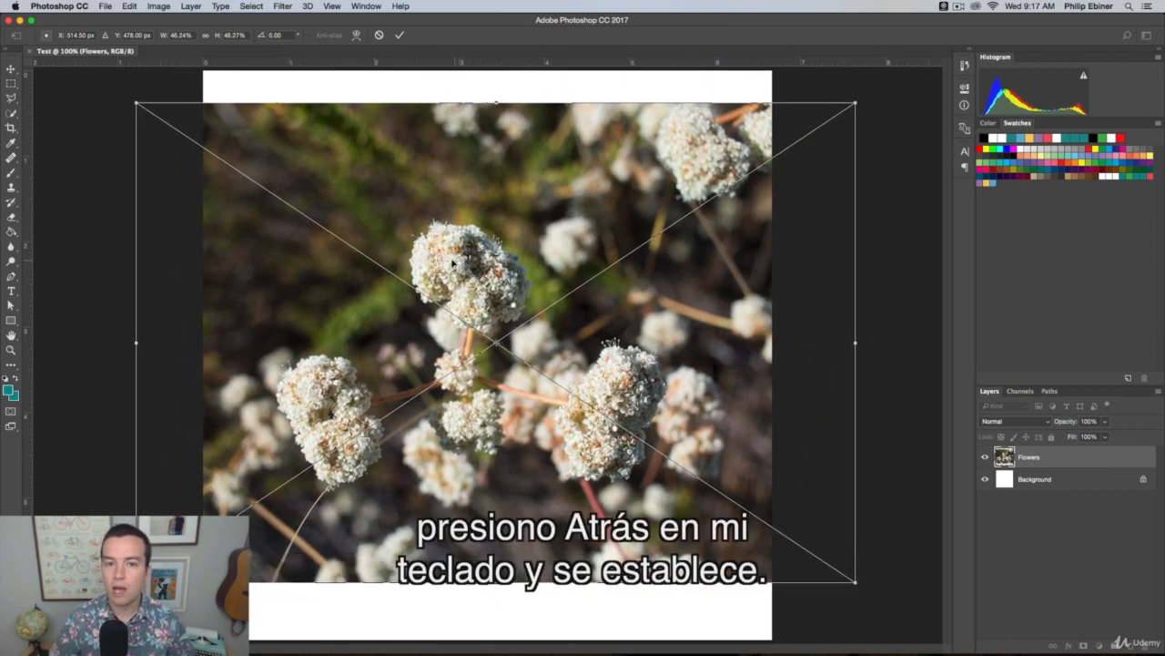
key(Return)
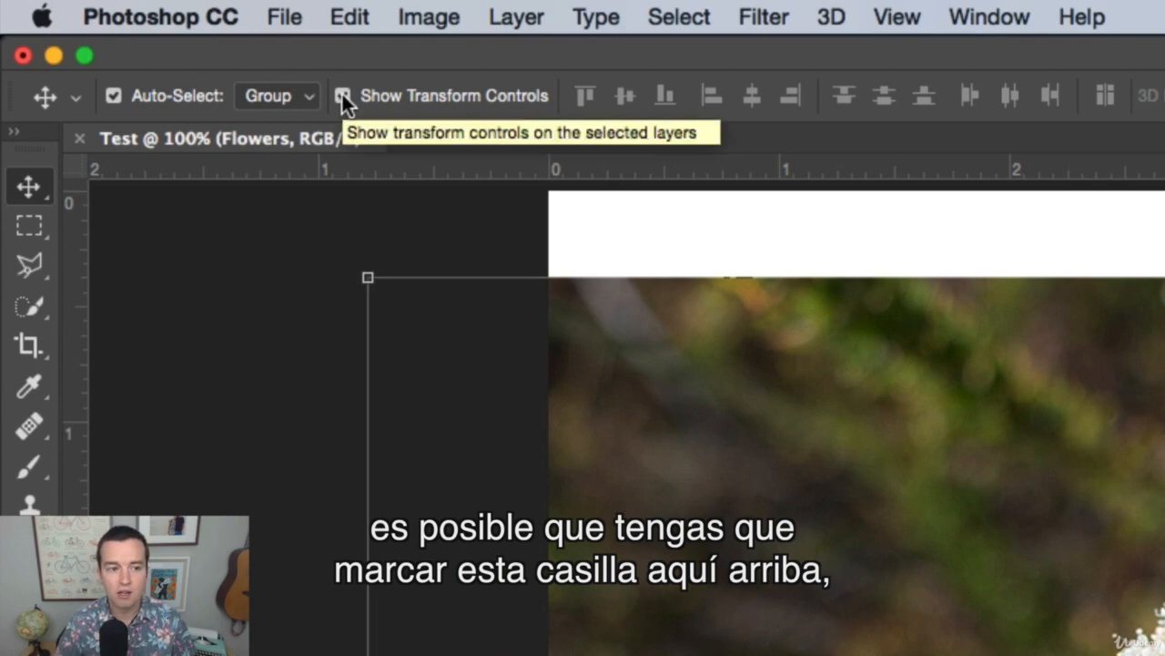
Turn off Show Transform Controls for the Move tool
click(342, 95)
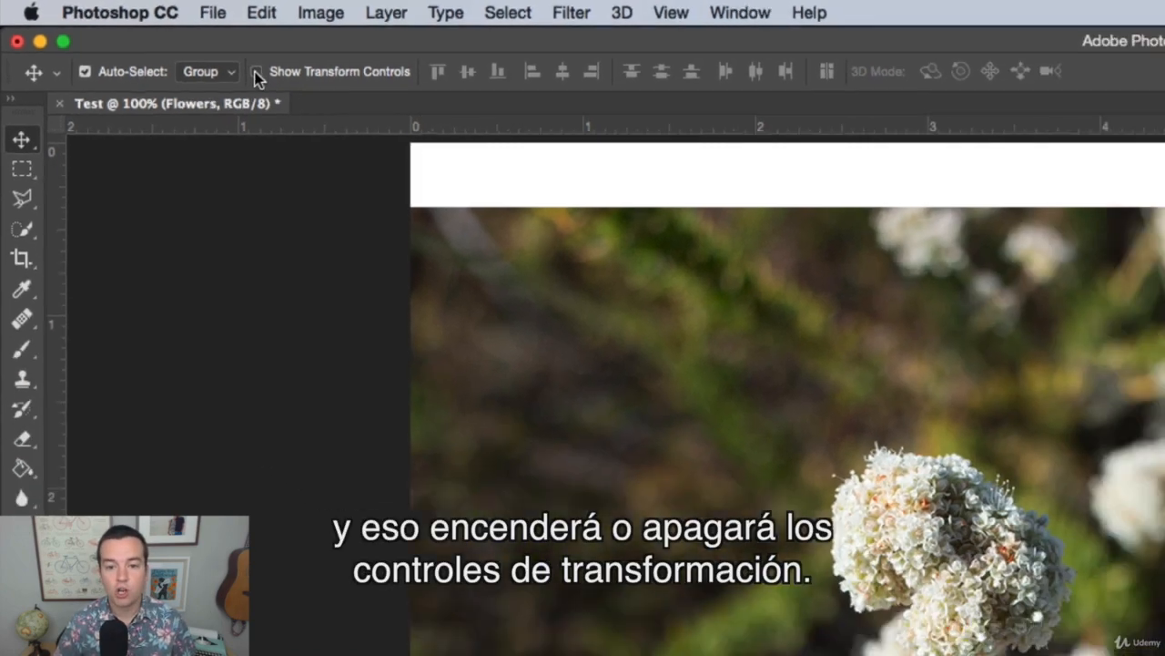
Turn on Show Transform Controls for the Move tool and shift the flowers photo slightly downward
click(341, 96)
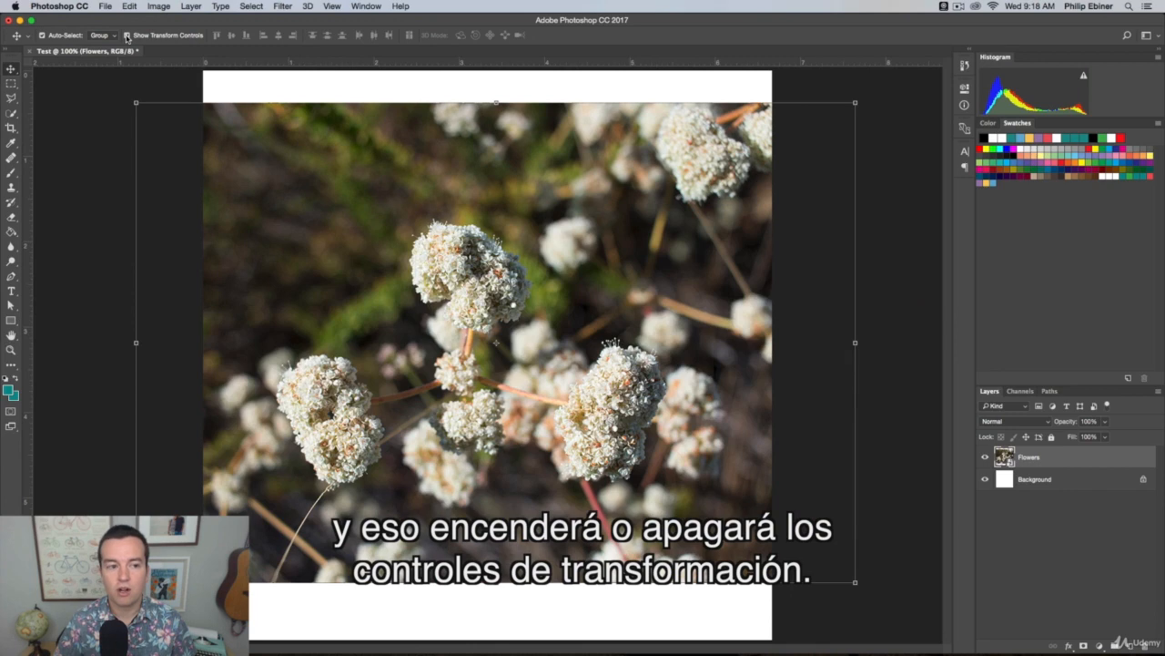
mouse_move(439, 226)
mouse_down()
mouse_move(424, 211)
mouse_move(421, 238)
mouse_move(438, 231)
mouse_up()
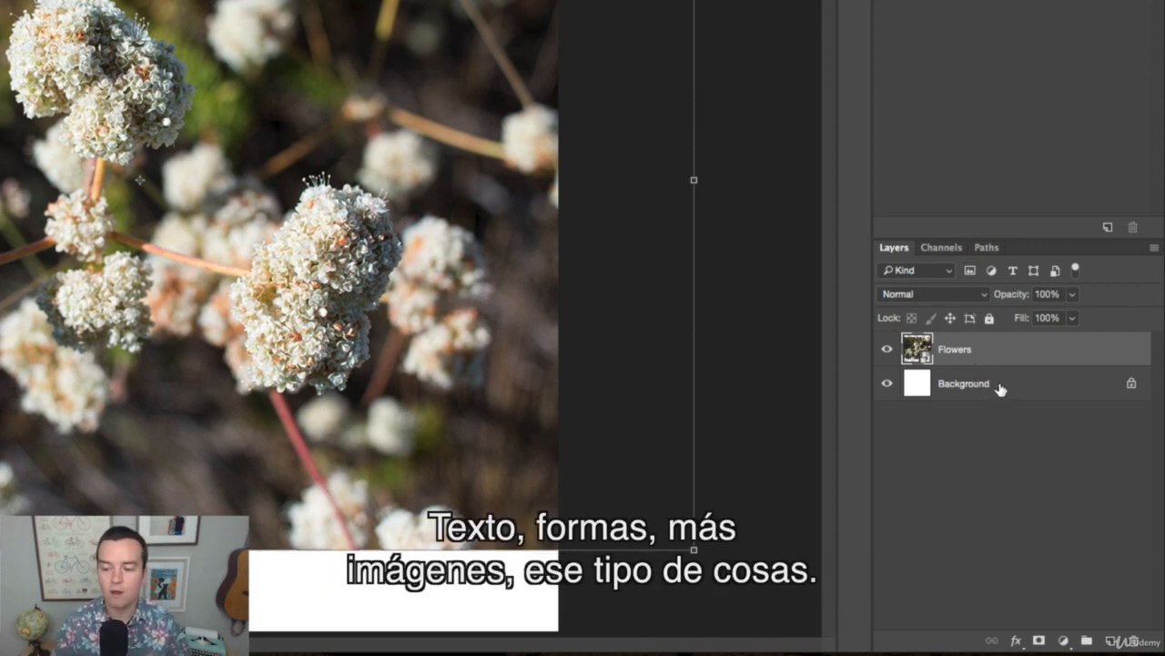
Hide and show the Flowers layer twice to compare it with the white Background layer
click(887, 354)
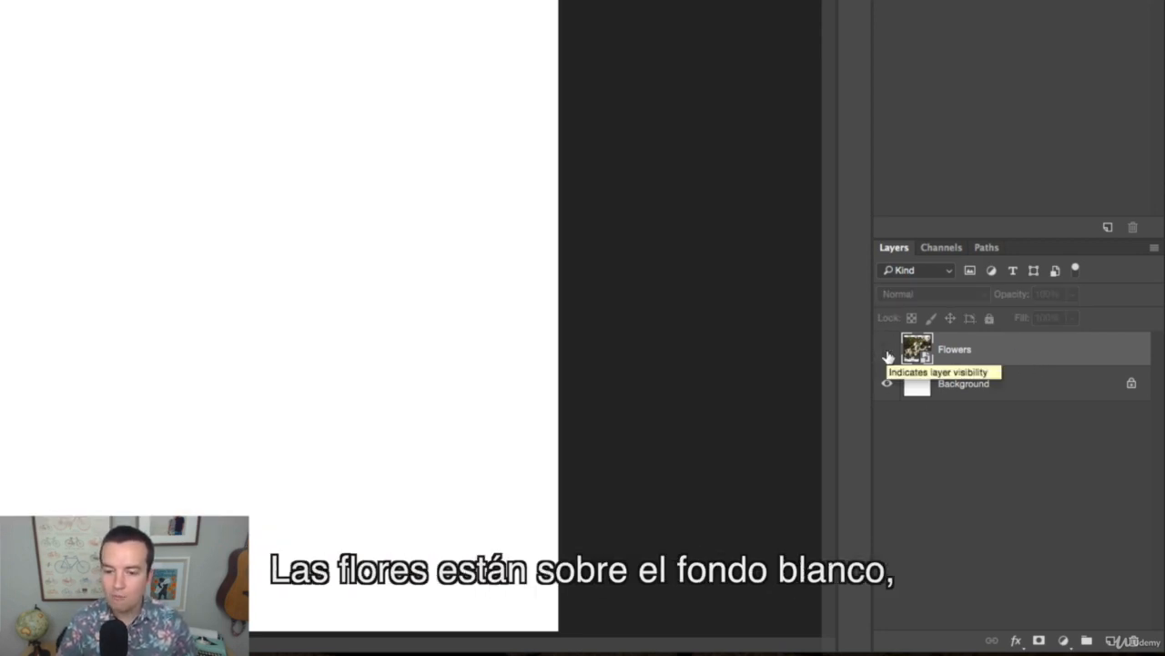
click(887, 353)
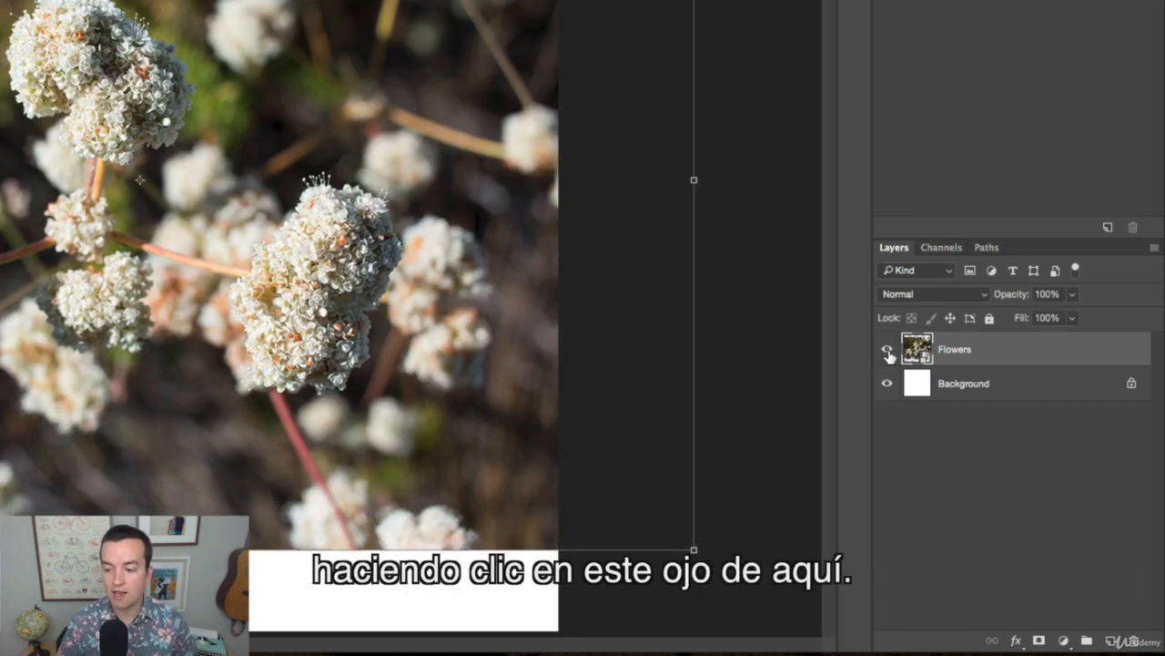
click(887, 352)
click(888, 352)
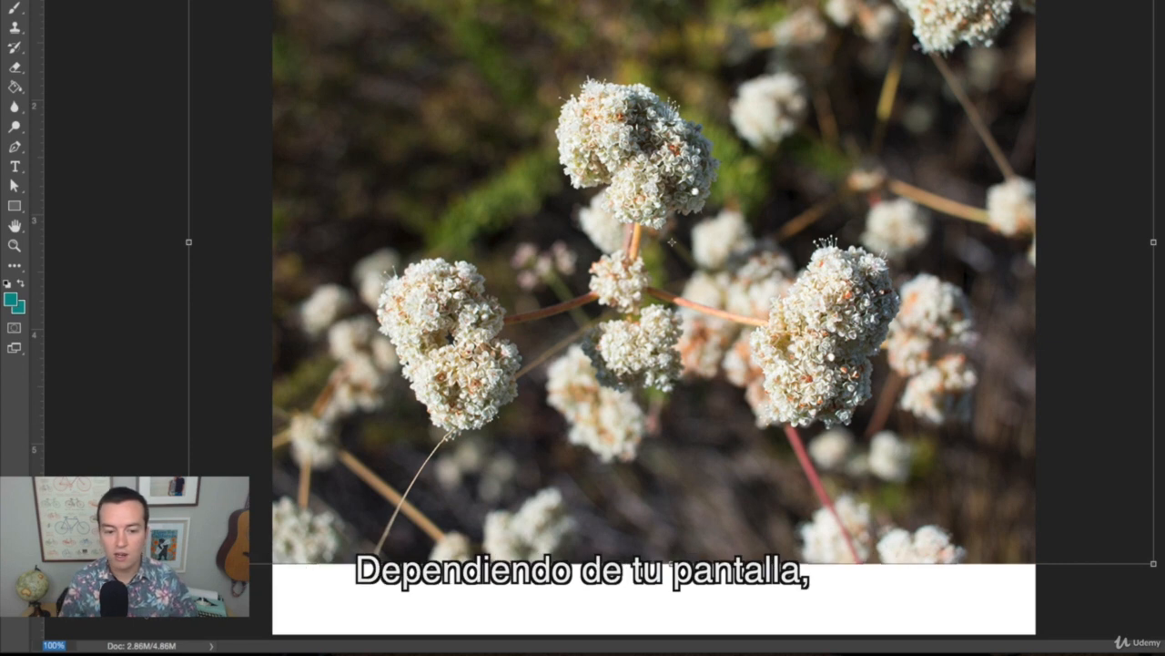
Set the document zoom to 80%, and magnify the central flowers to 200% with the Zoom tool
text(80)
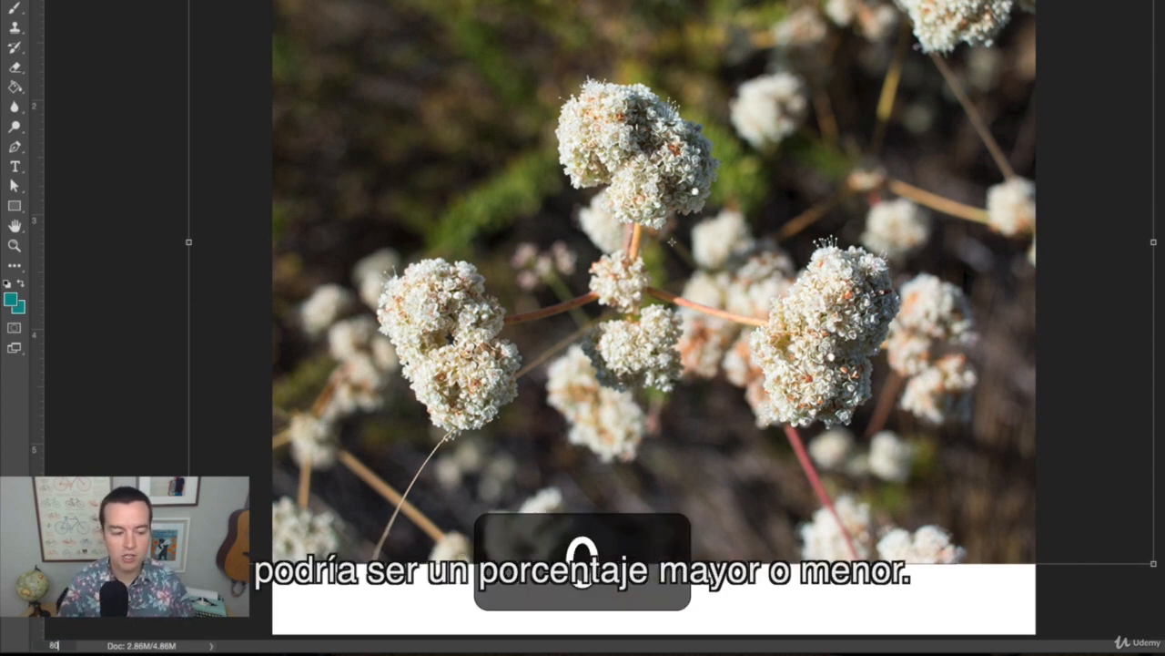
key(Return)
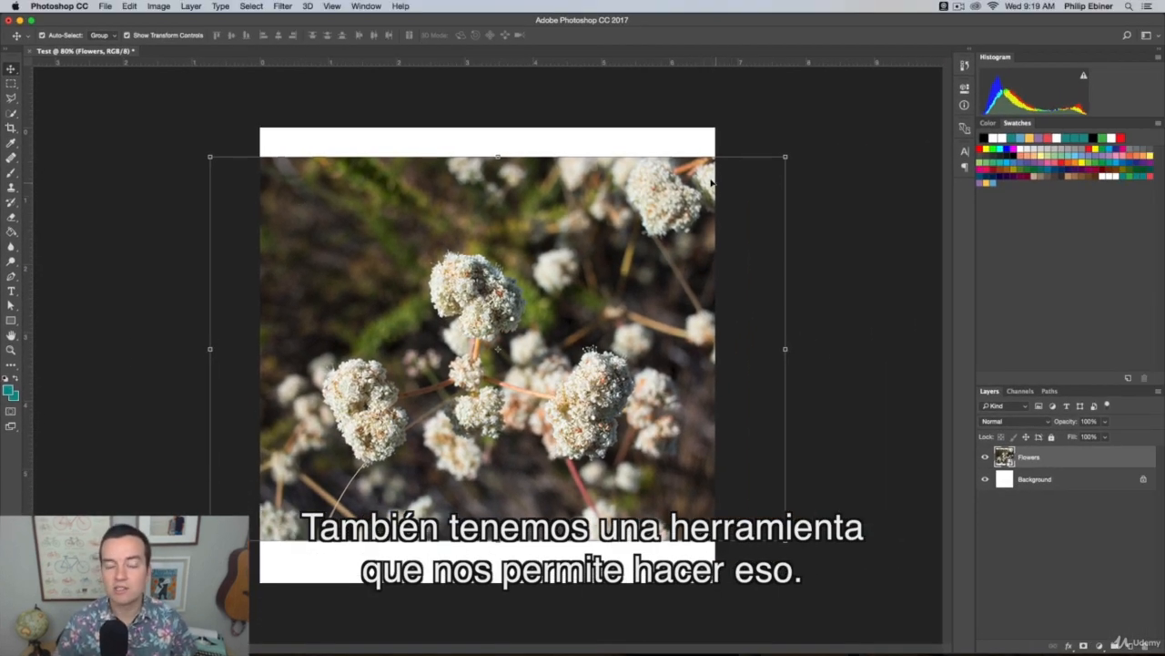
click(11, 351)
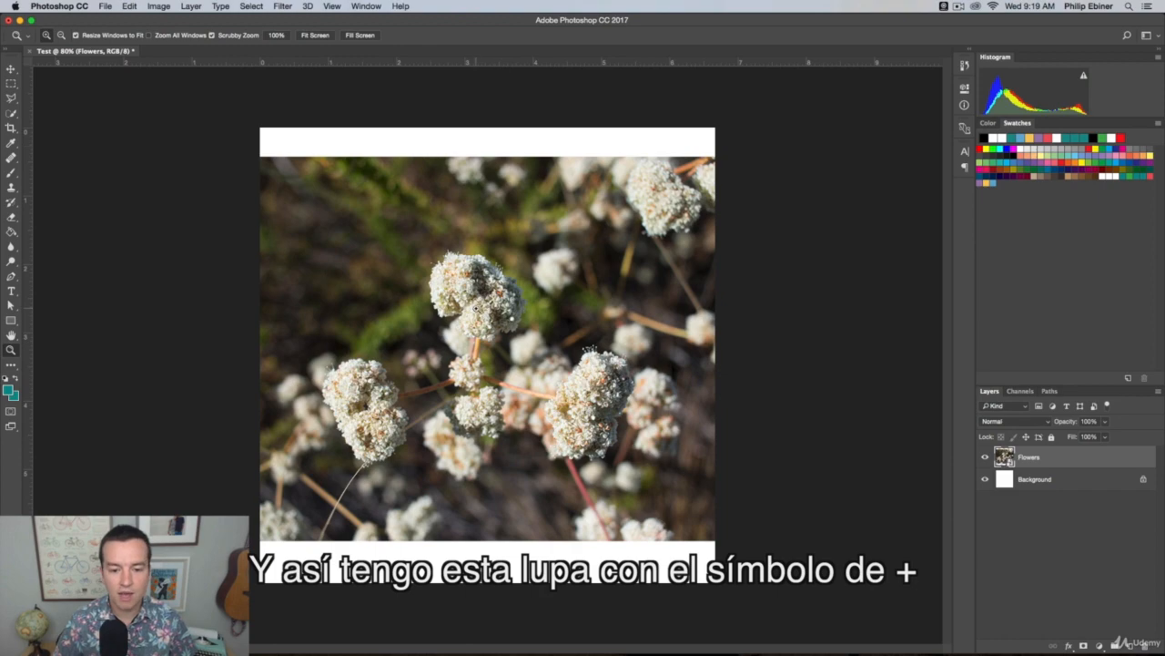
click(476, 308)
click(478, 310)
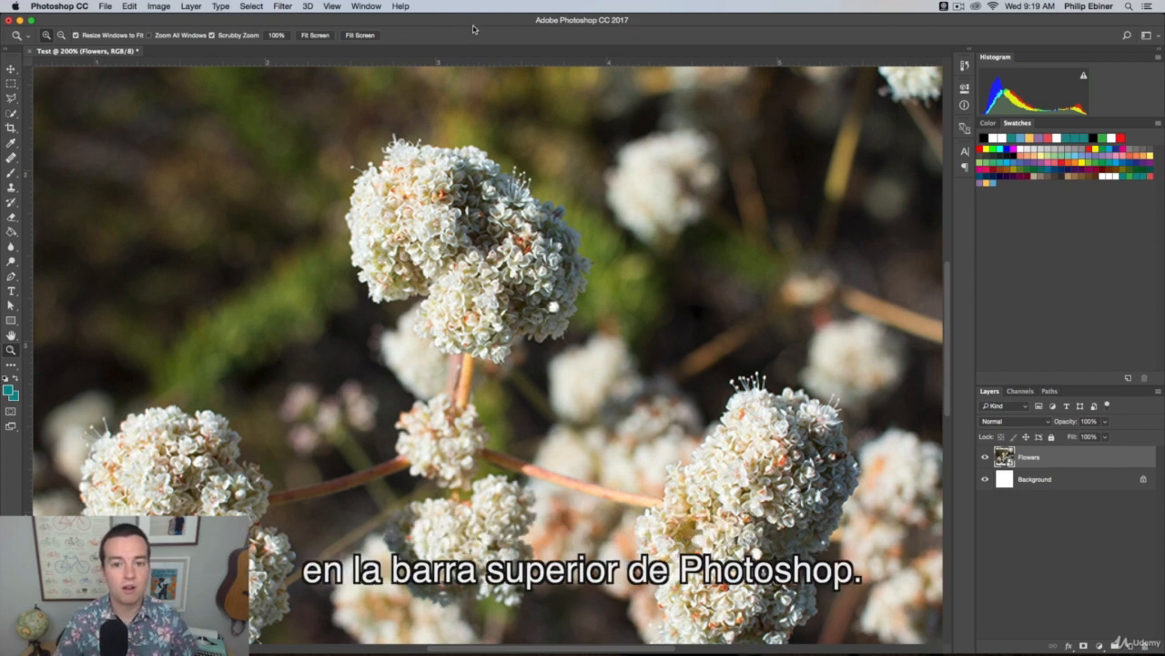
Switch the Zoom tool to zooming out, try its temporary zoom-in toggle, and reduce the view to 33.3%
click(60, 37)
click(550, 323)
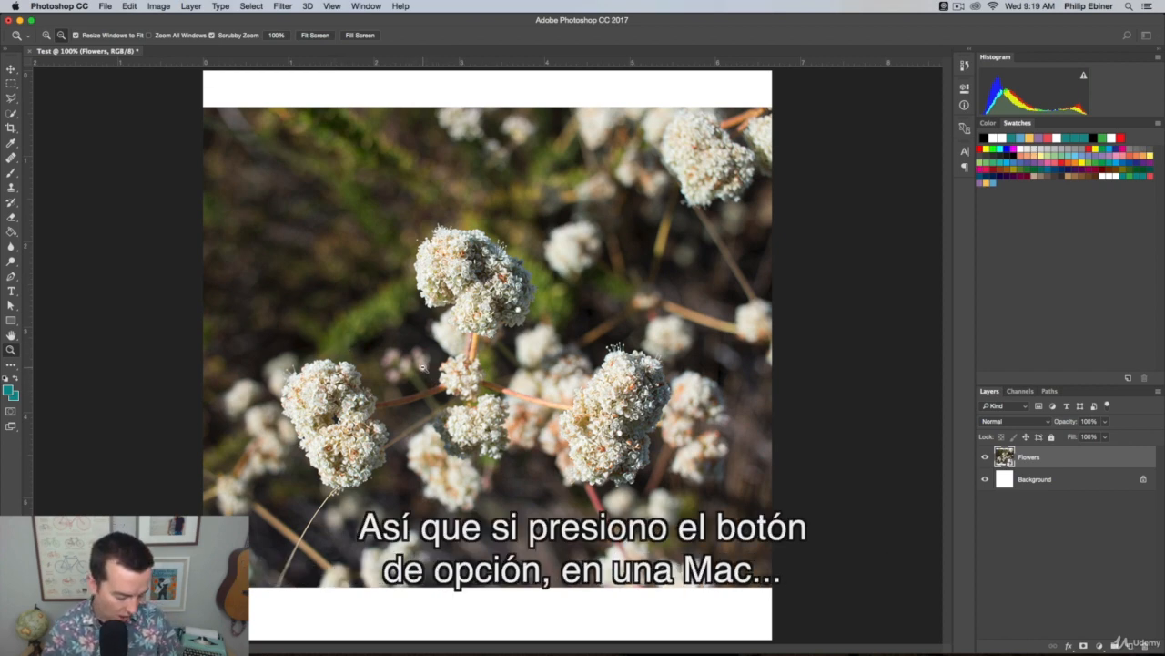
key(alt)
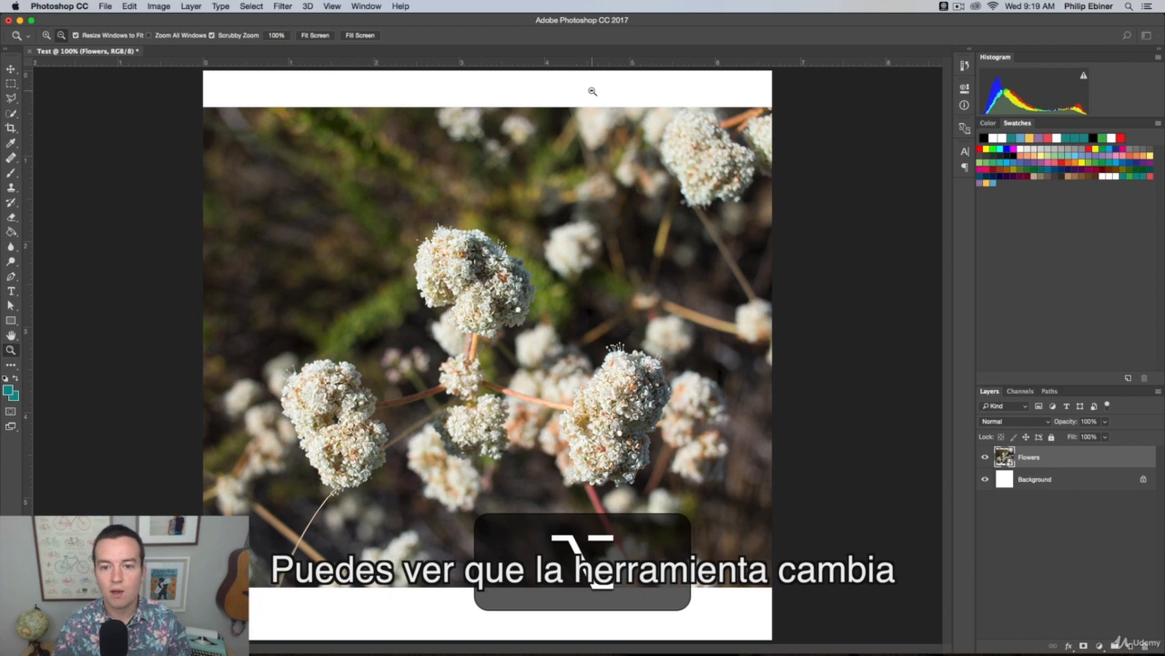
key(alt)
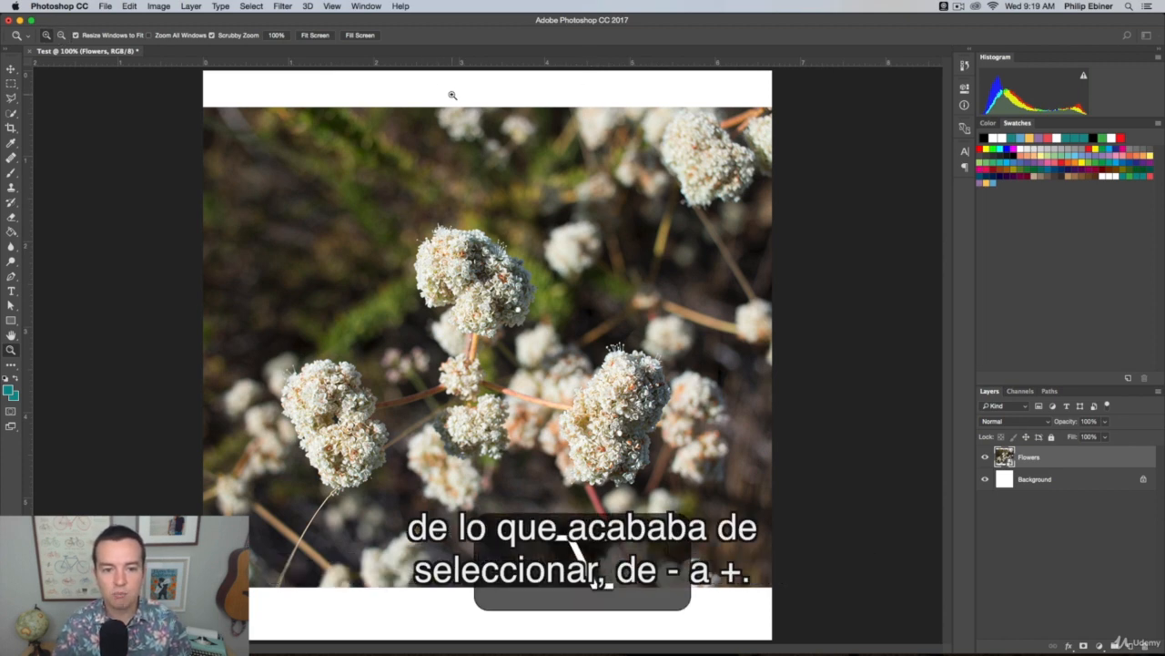
alt+click(518, 402)
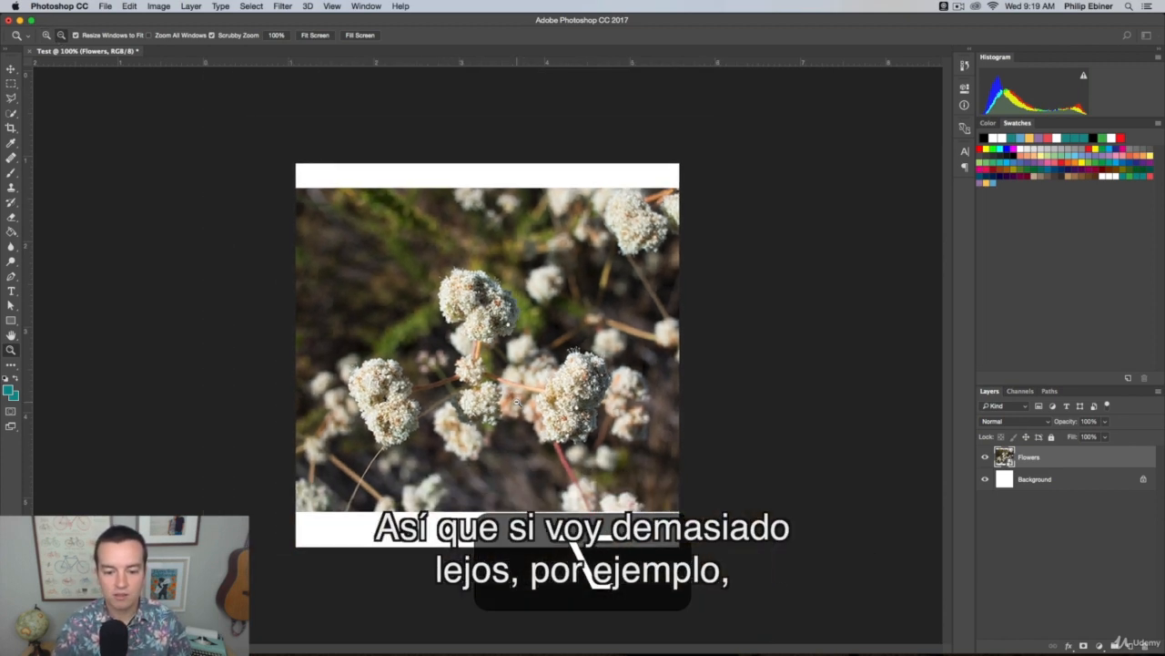
alt+click(517, 401)
alt+click(518, 402)
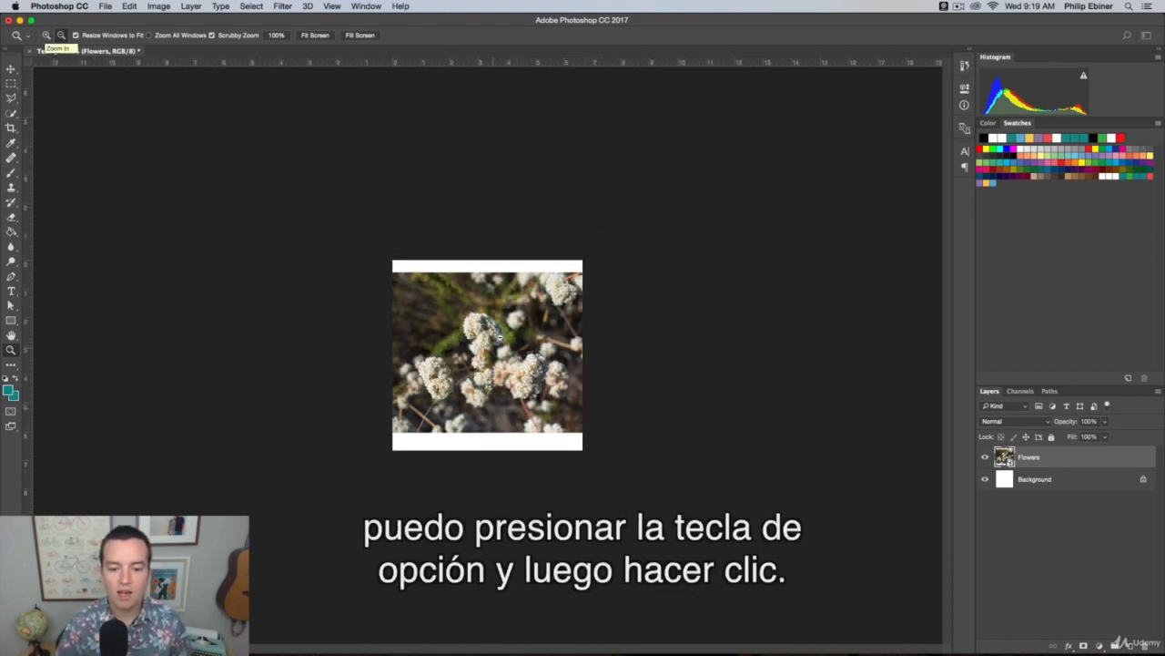
Magnify the image to 100% using the Zoom tool's temporary zoom-in toggle, and reduce the view to 66.7%
key(alt)
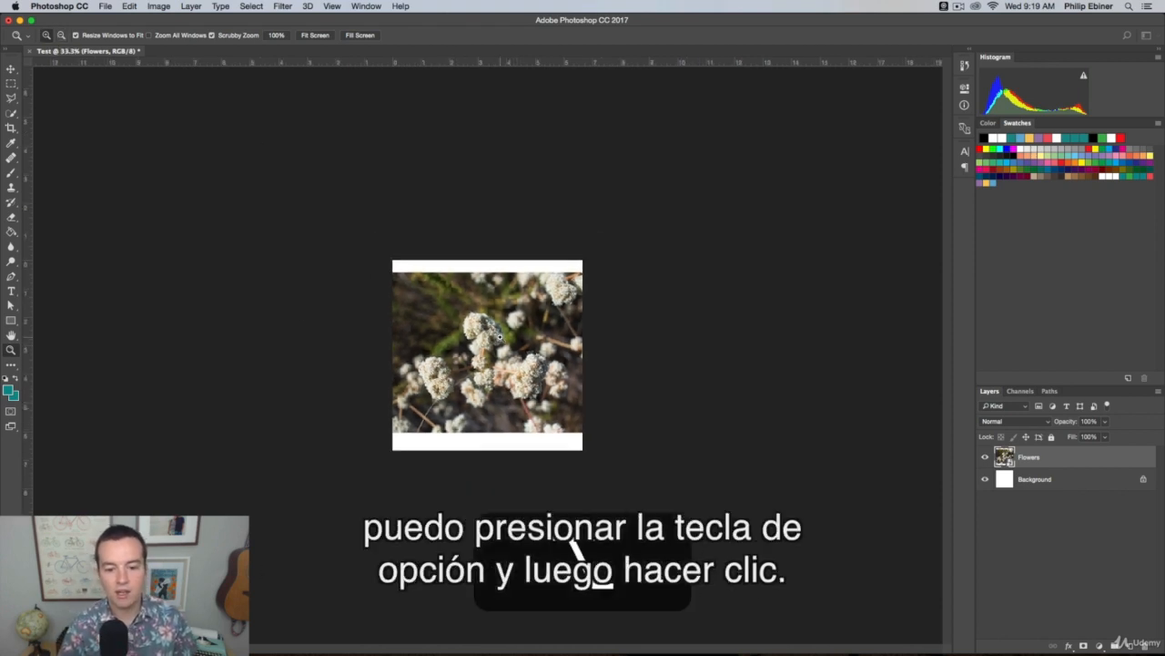
click(499, 337)
click(499, 337)
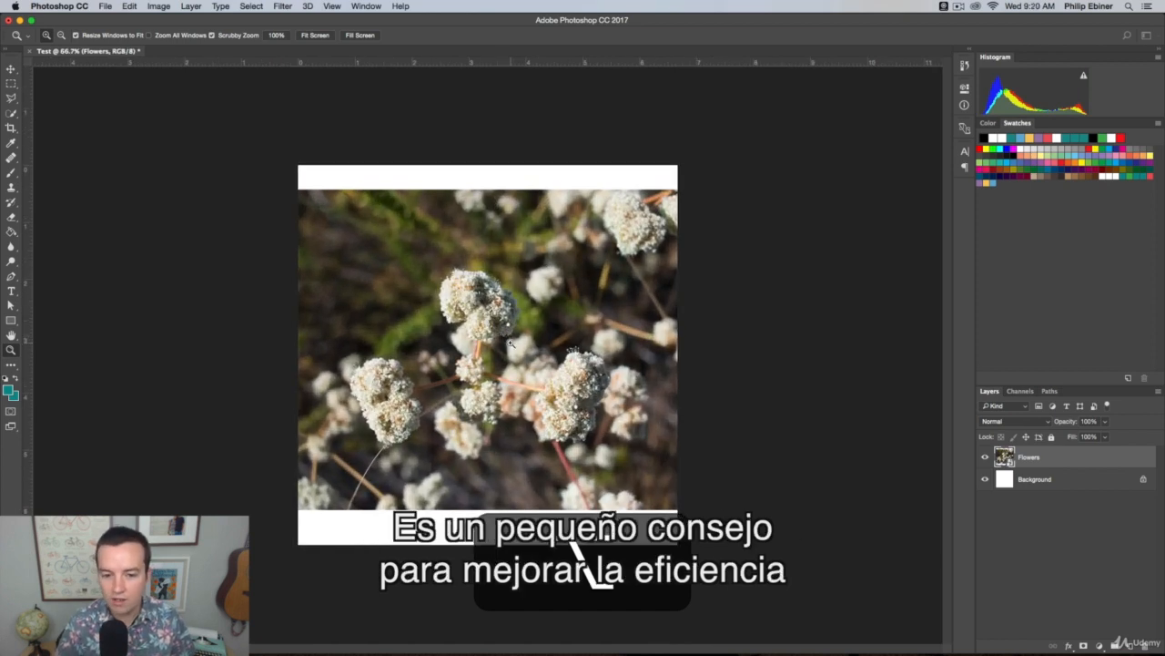
click(502, 336)
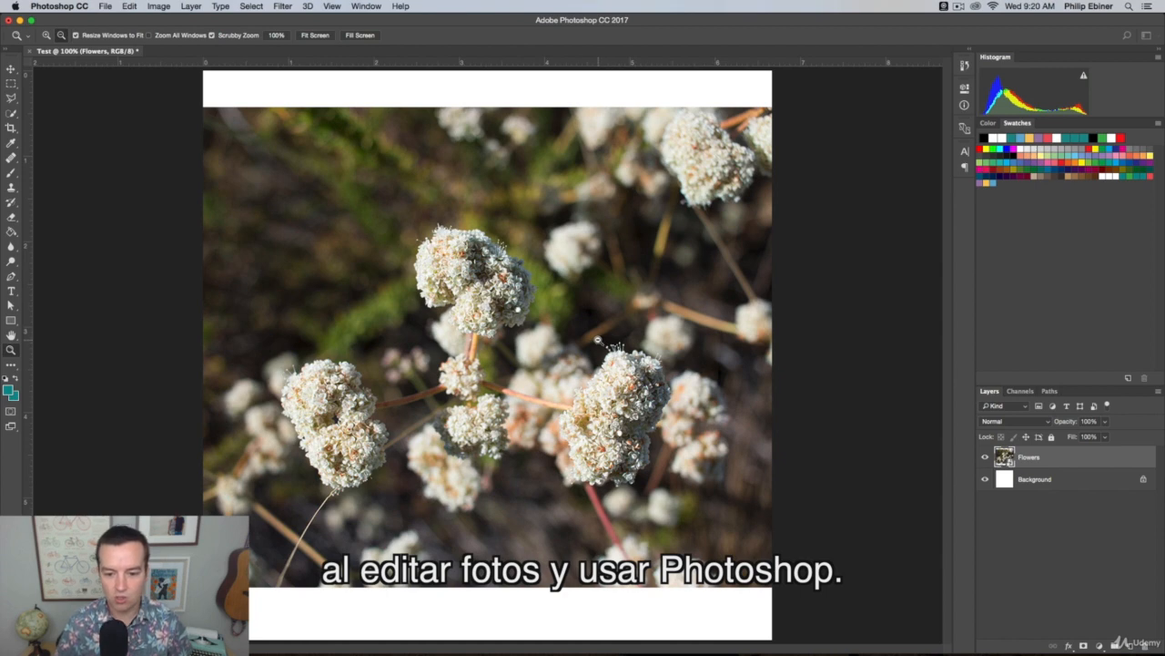
click(599, 340)
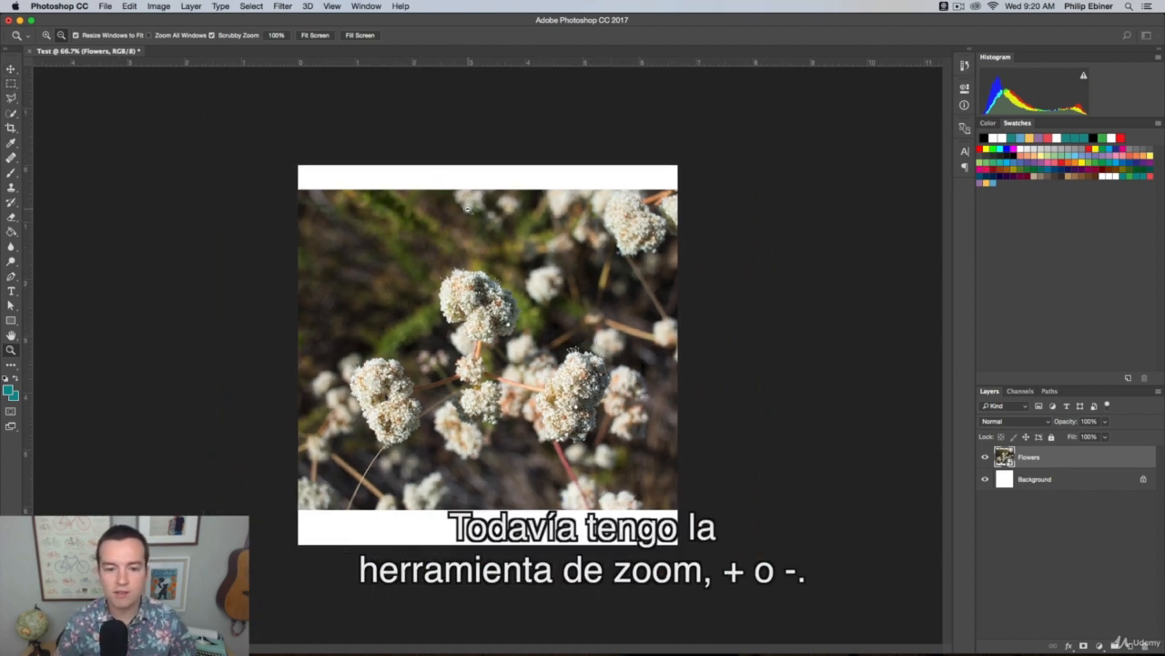
Scale the flowers photo proportionally to about 55.6% with the Move tool's transform controls and center it at X 500 px, Y 500 px
click(11, 69)
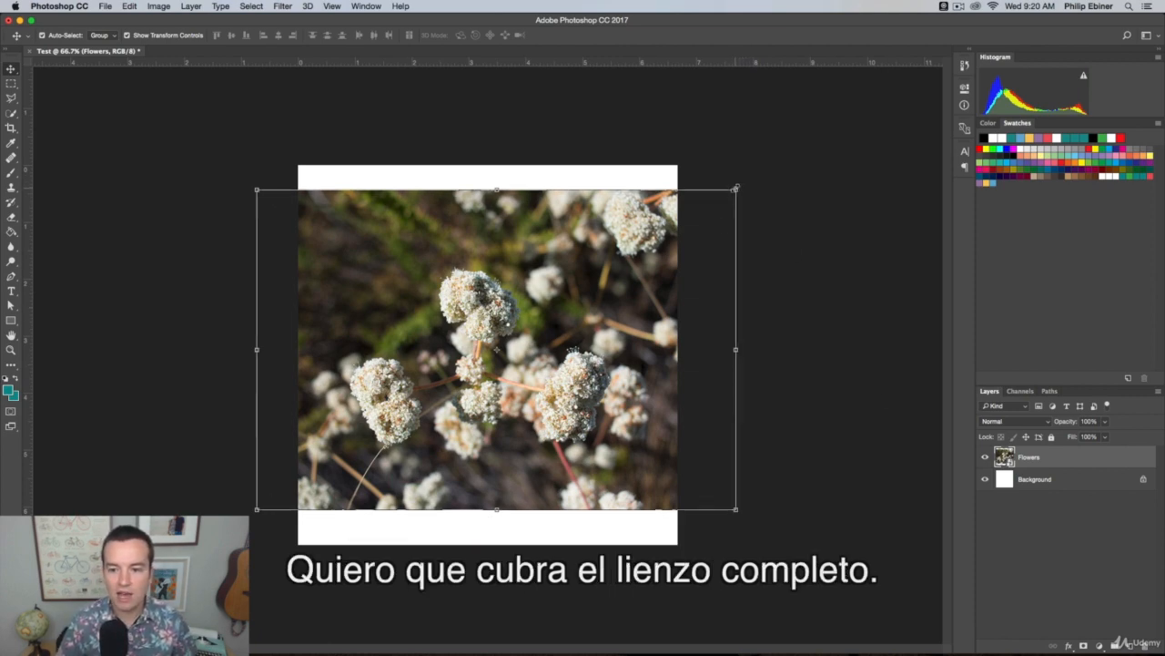
drag(736, 189, 845, 143)
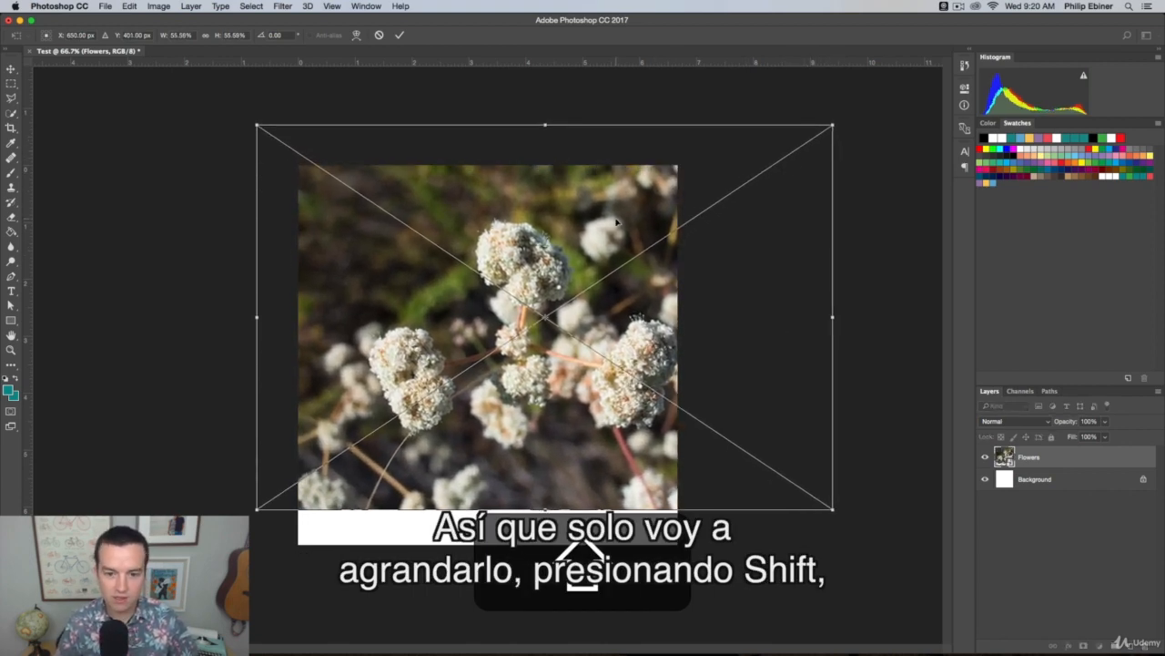
drag(610, 223, 513, 211)
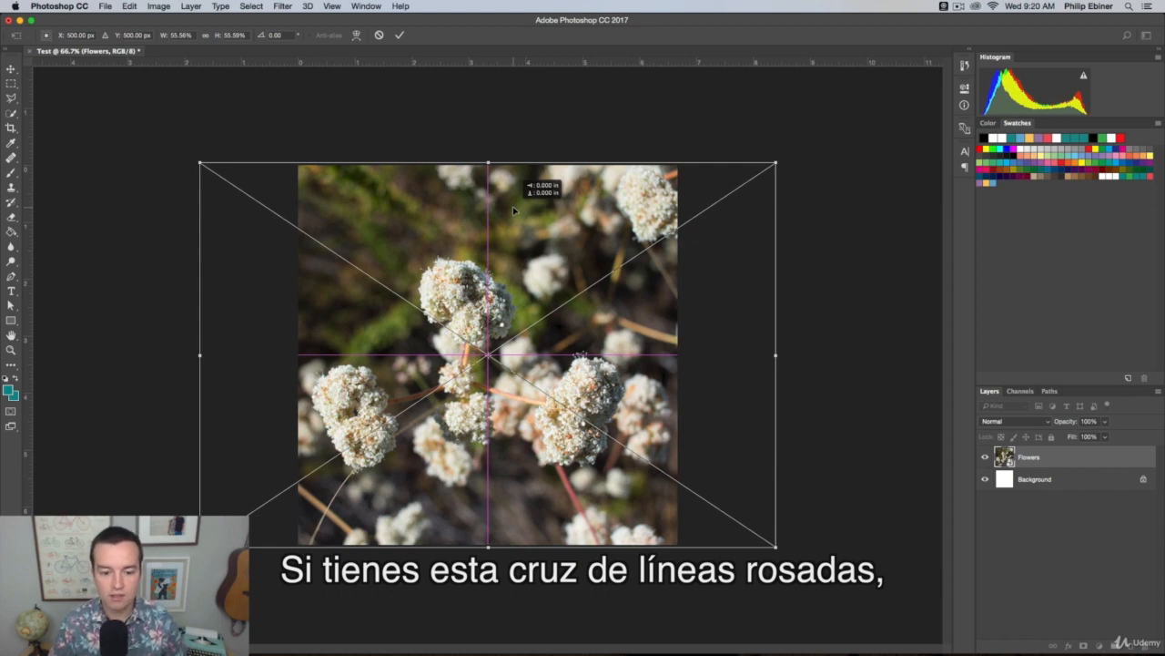
drag(512, 210, 560, 261)
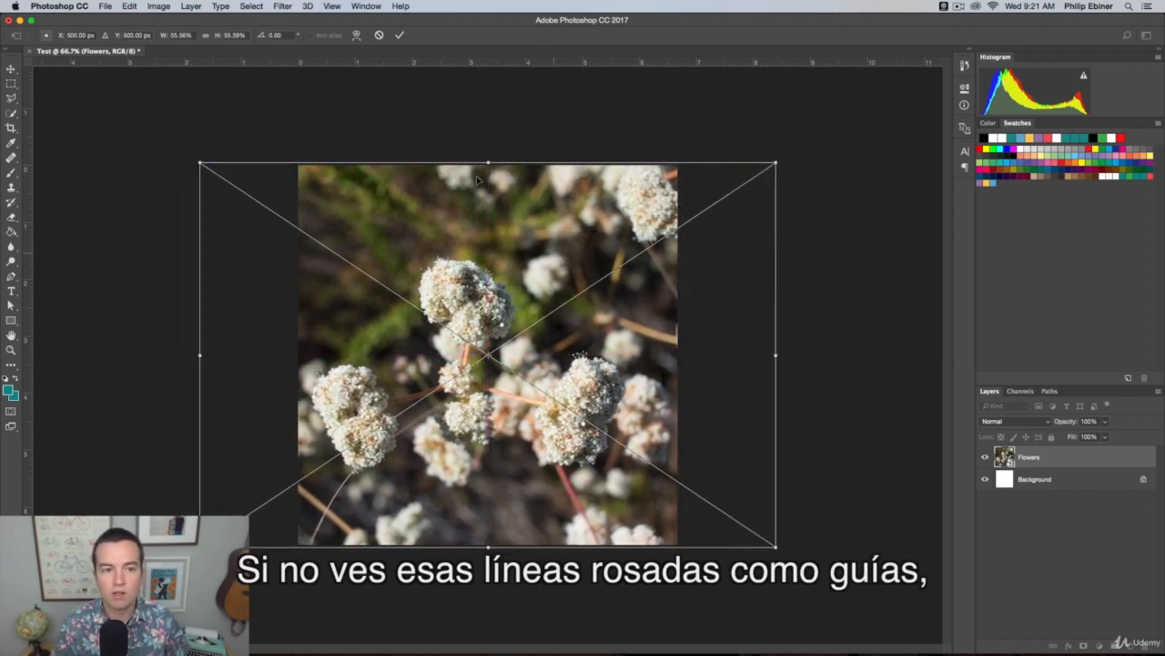
Check that Extras and Smart Guides are enabled in the view options
click(331, 6)
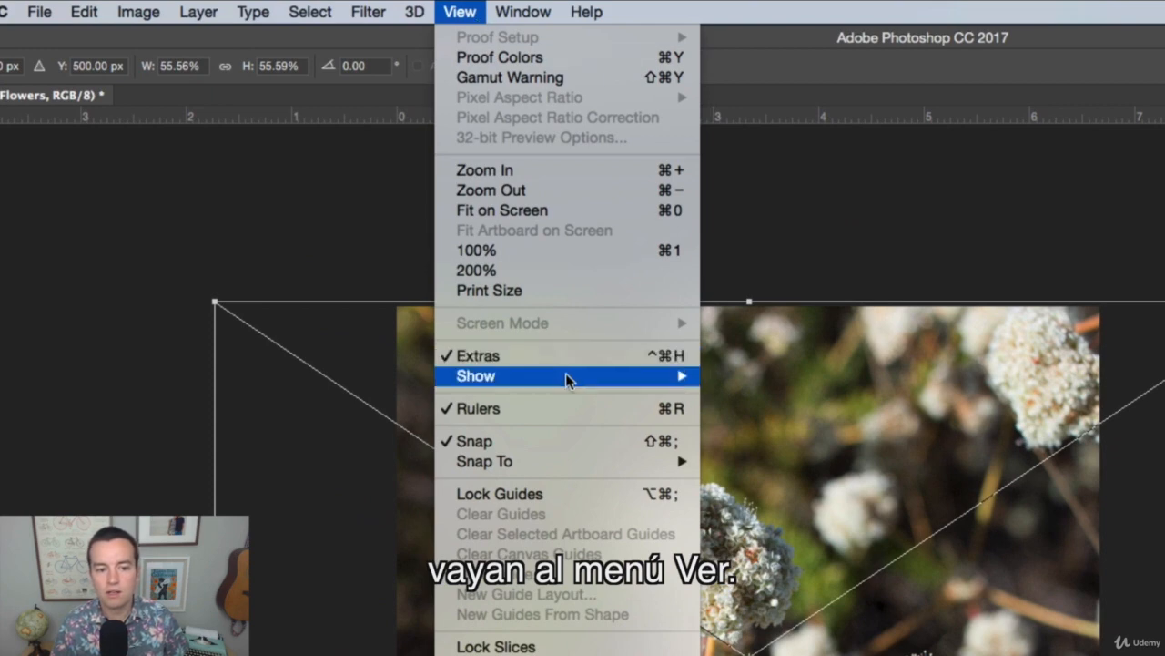
mouse_move(498, 376)
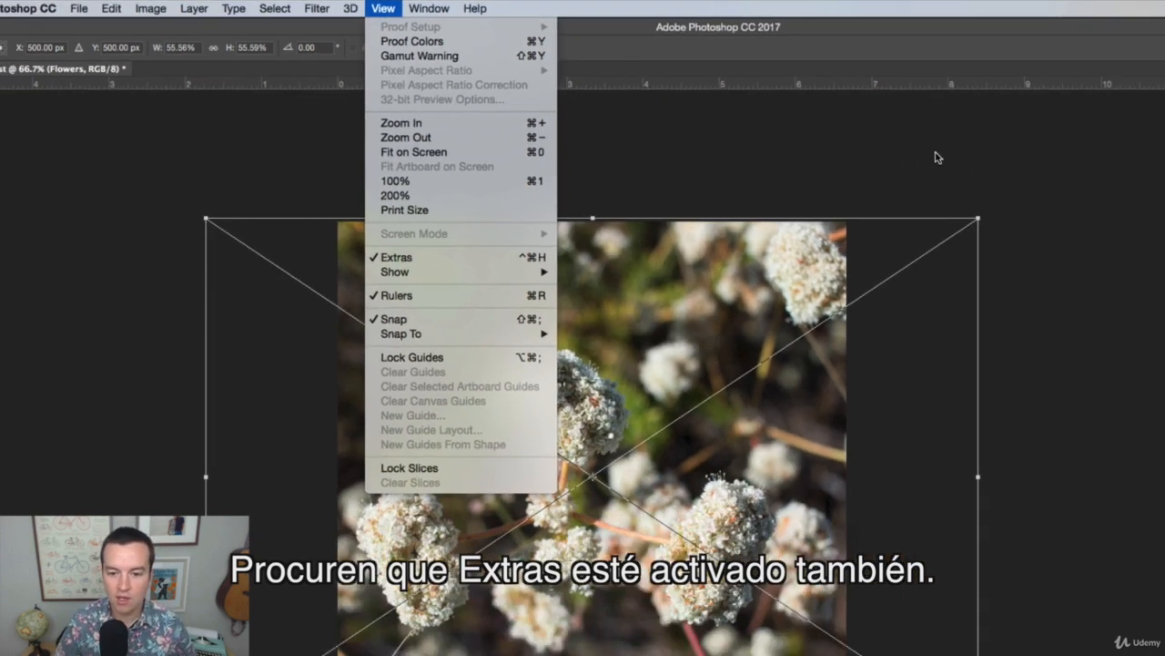
click(758, 121)
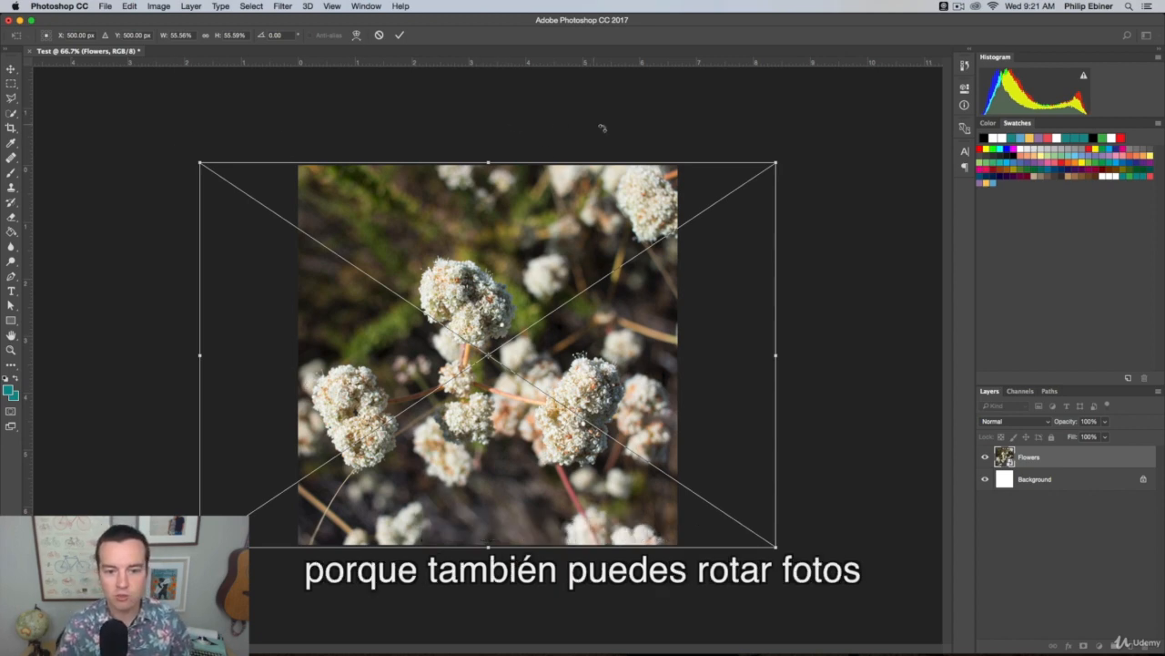
Try to rotate the flowers photo clockwise, and undo the uncommitted transform
drag(804, 158, 824, 187)
key(super+z)
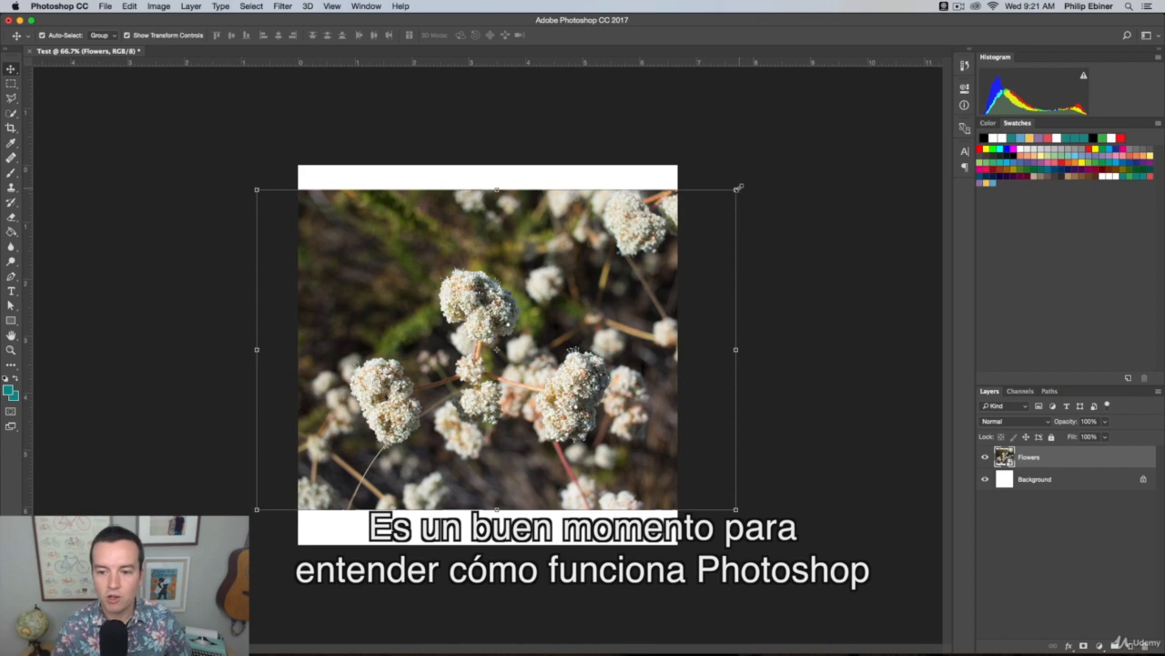
Scale the flowers photo proportionally from its center to about 56.3% so it covers the canvas, and commit the transform
drag(738, 188, 788, 157)
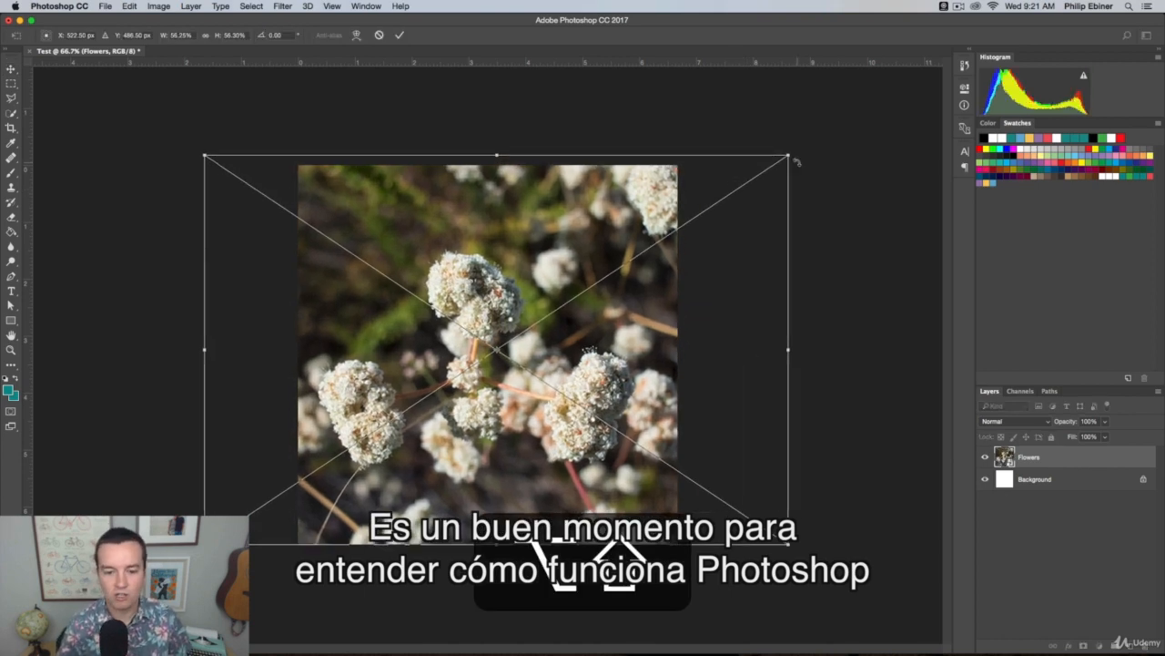
key(Return)
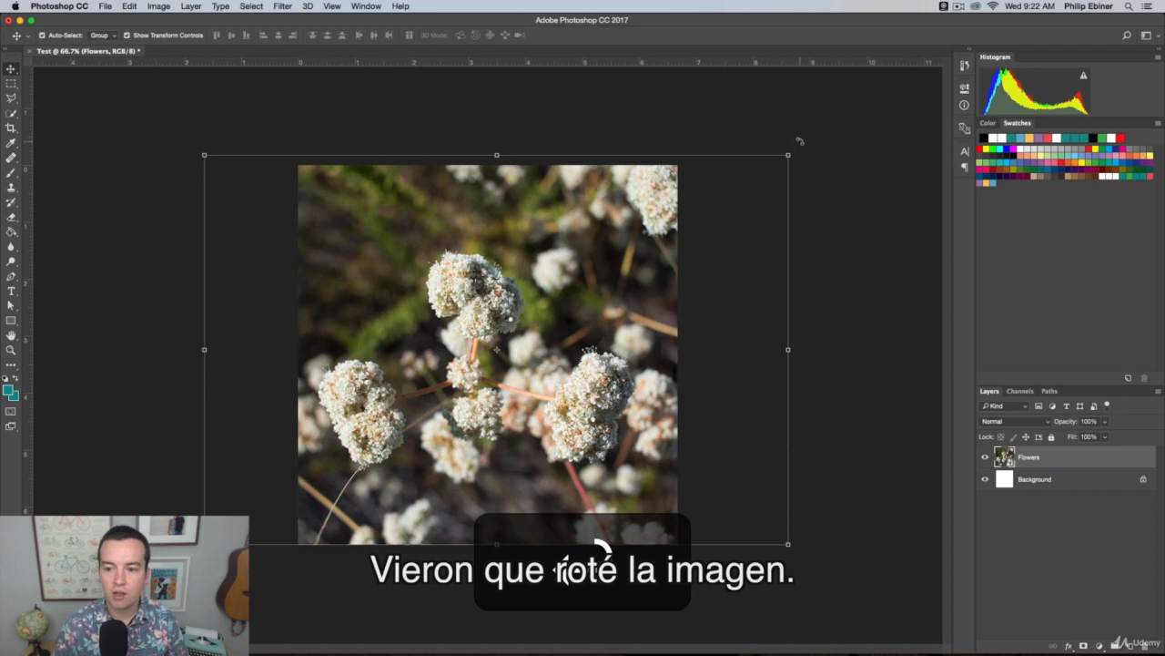
Rotate the flowers photo clockwise by about 20 to 30 degrees, then undo, redo and undo the rotation again
drag(799, 141, 858, 244)
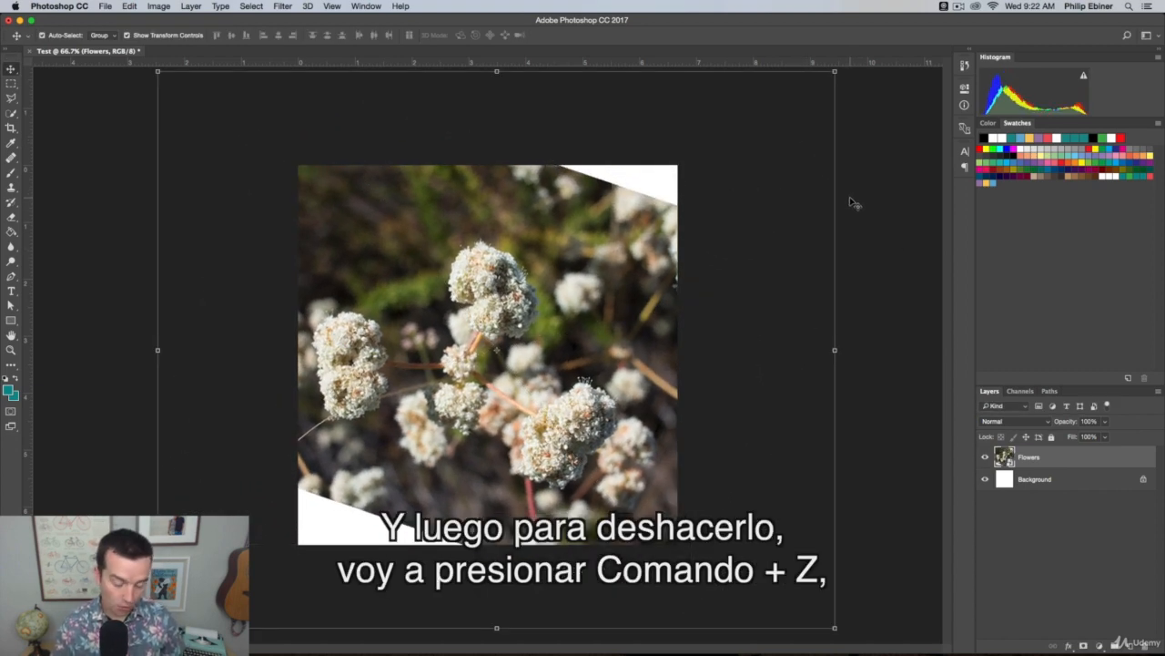
key(super+z)
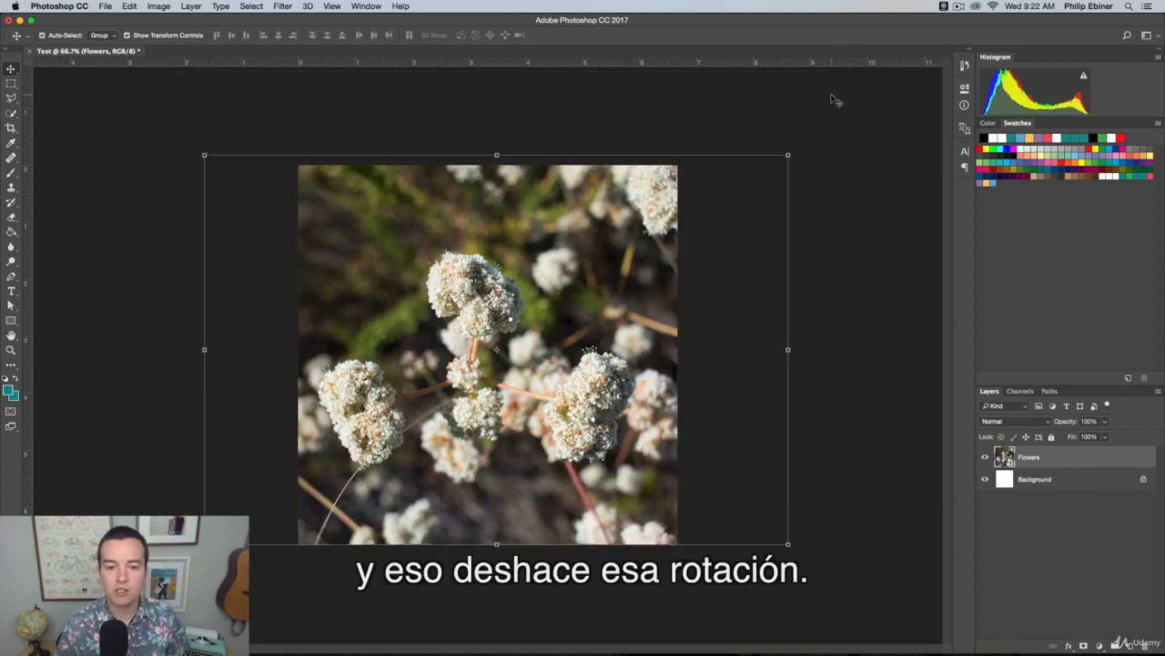
key(super+z)
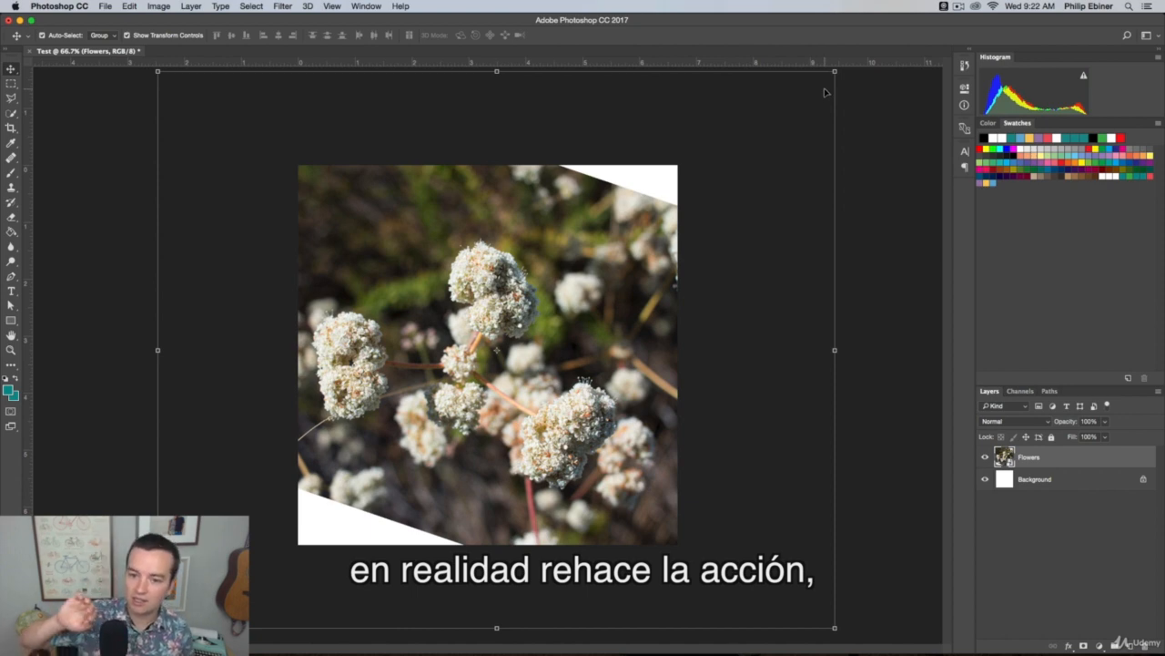
key(super)
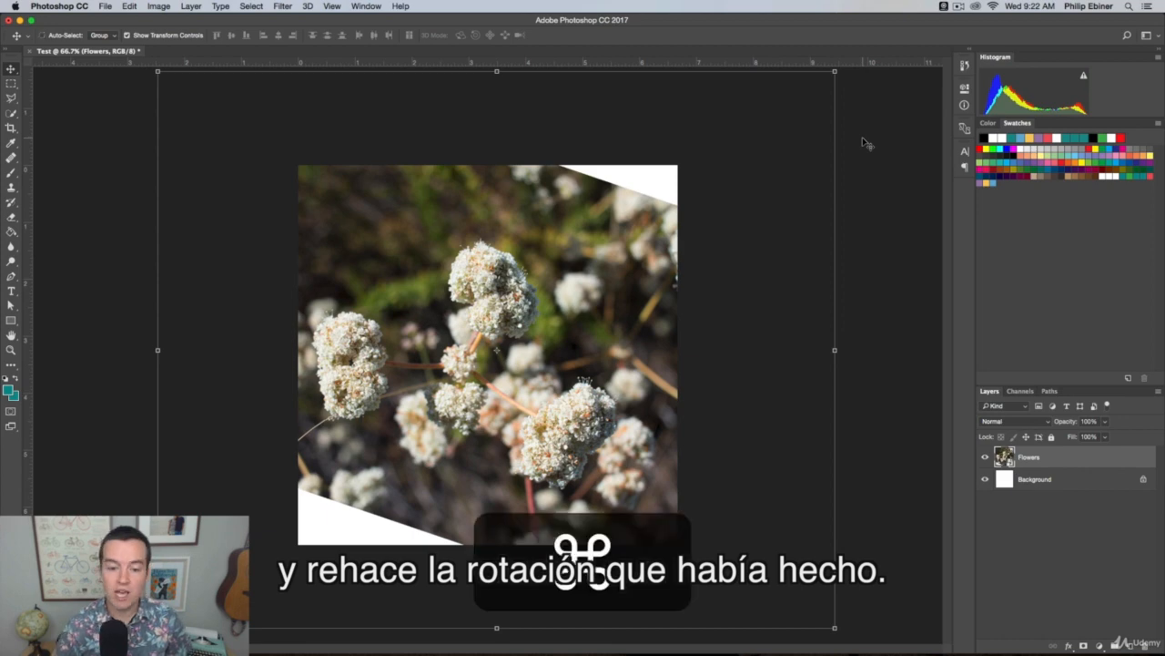
key(super+z)
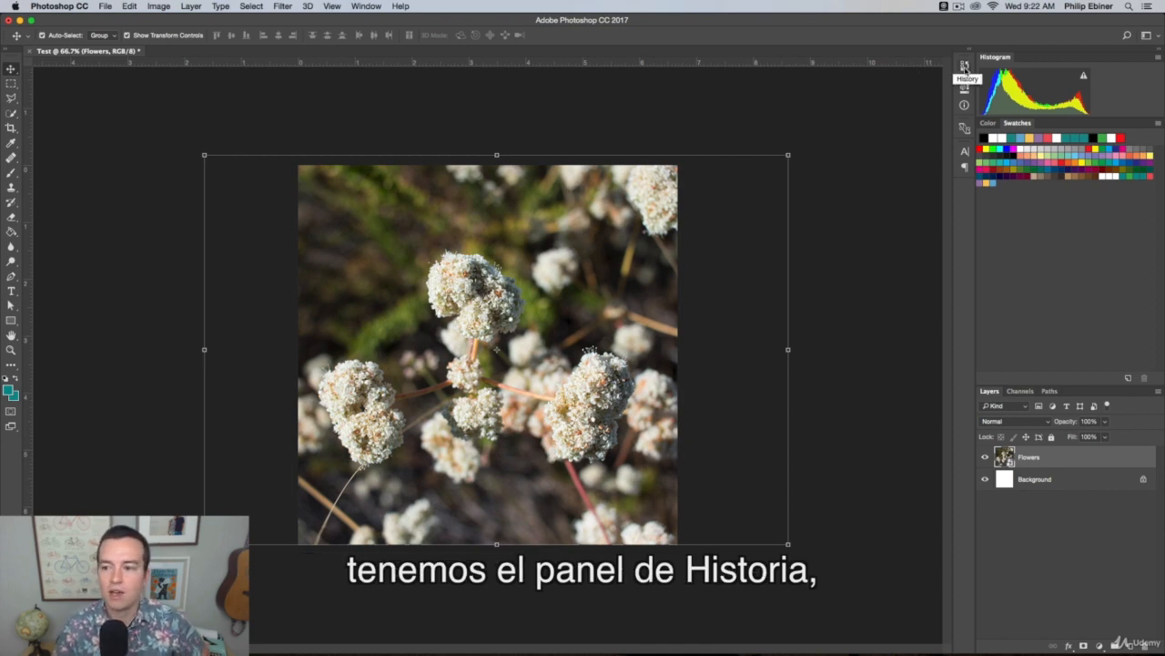
Open the History panel to review the document's recorded edits
click(364, 5)
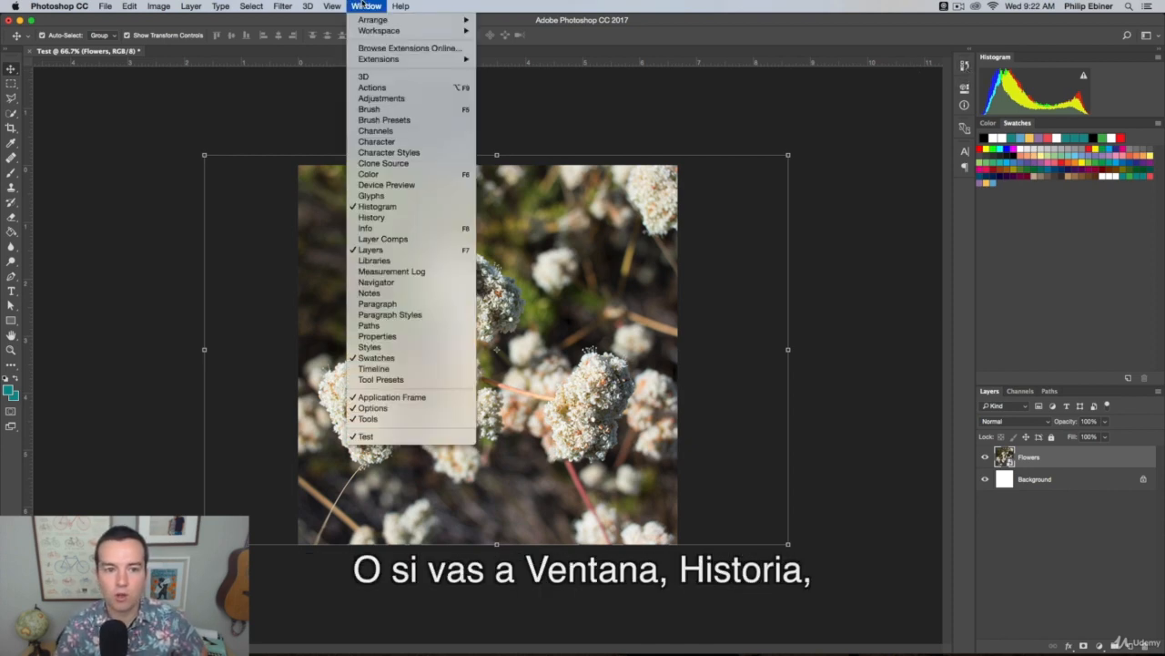
click(390, 216)
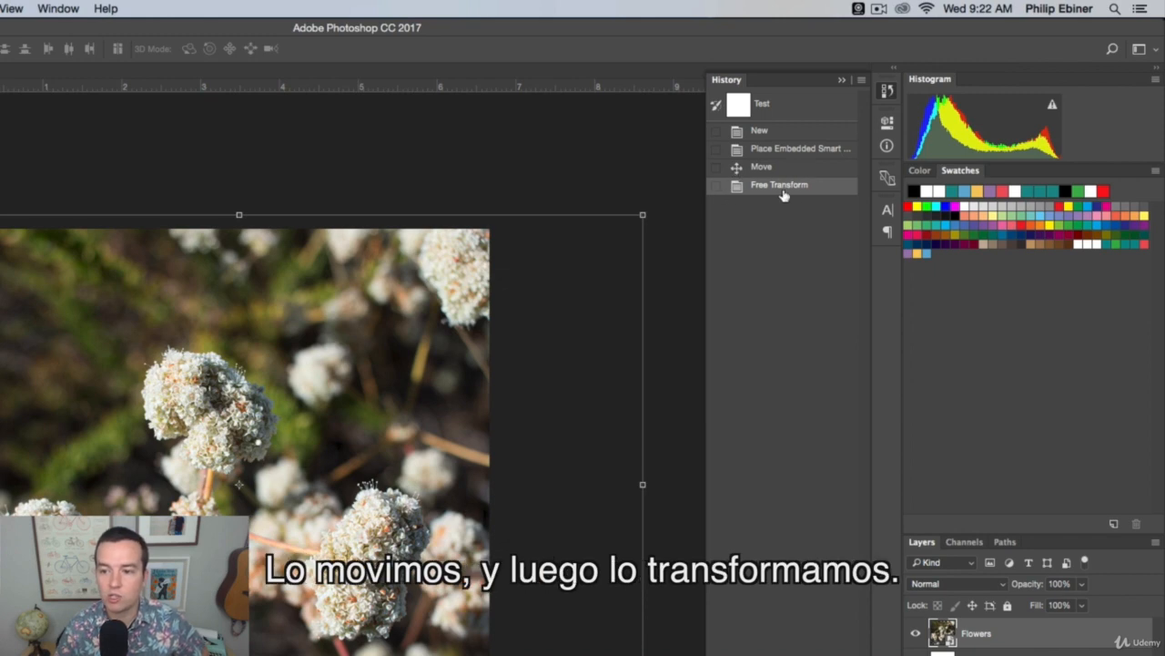
Revert the document to its New history state, restore the Free Transform state, and close the History panel
click(779, 132)
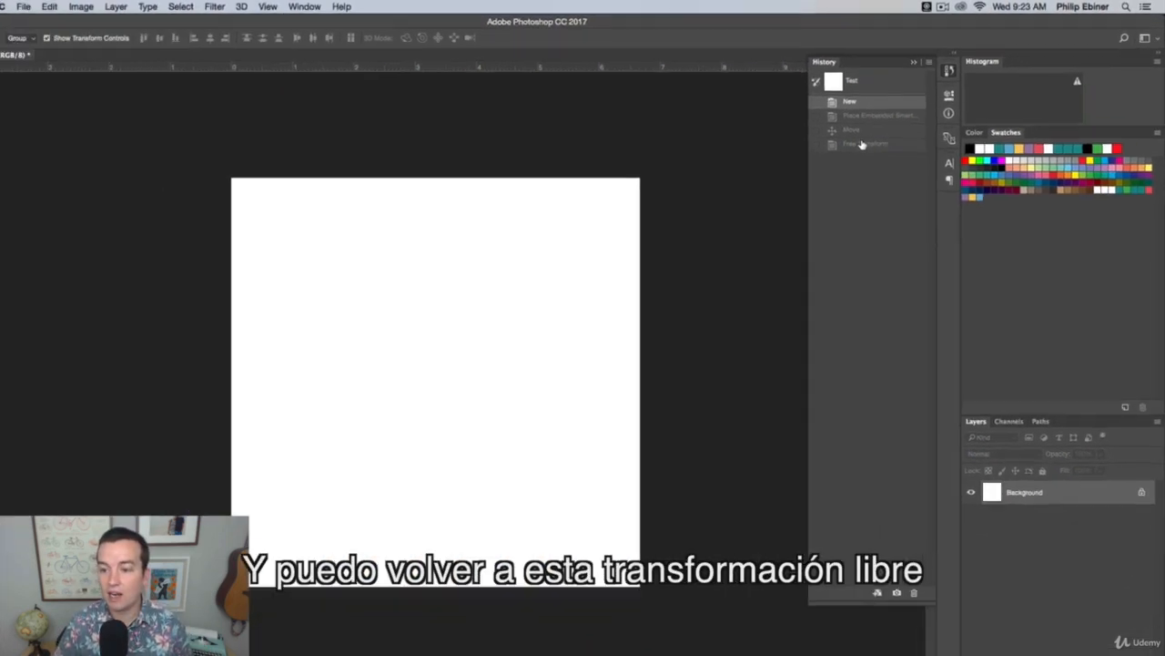
click(778, 185)
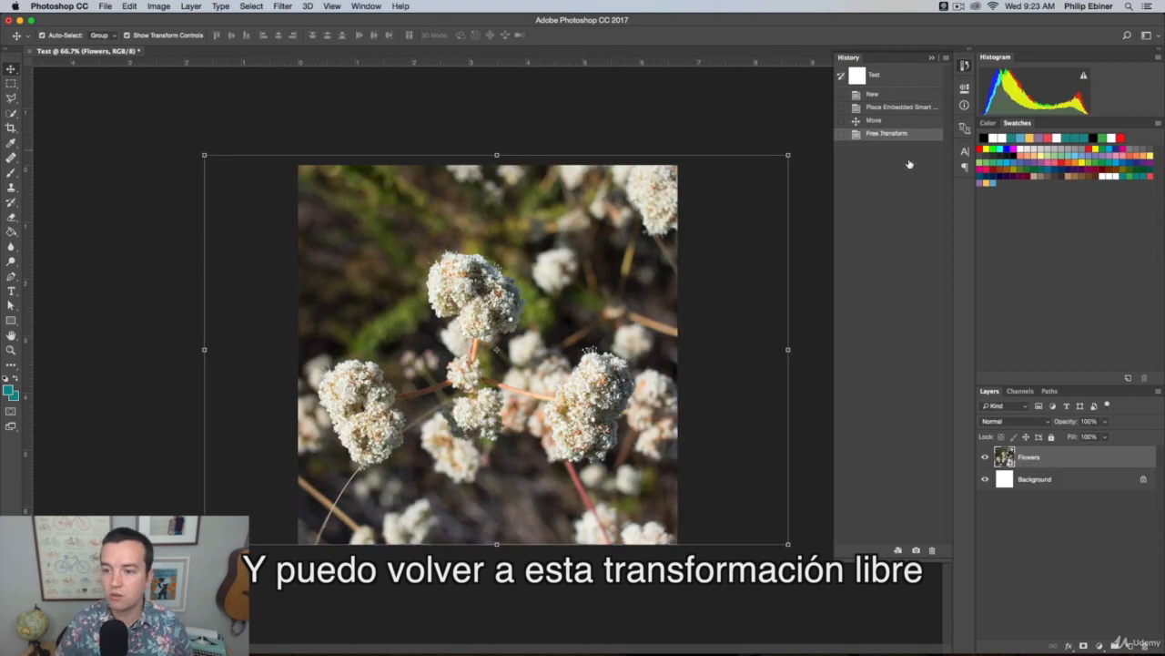
click(964, 70)
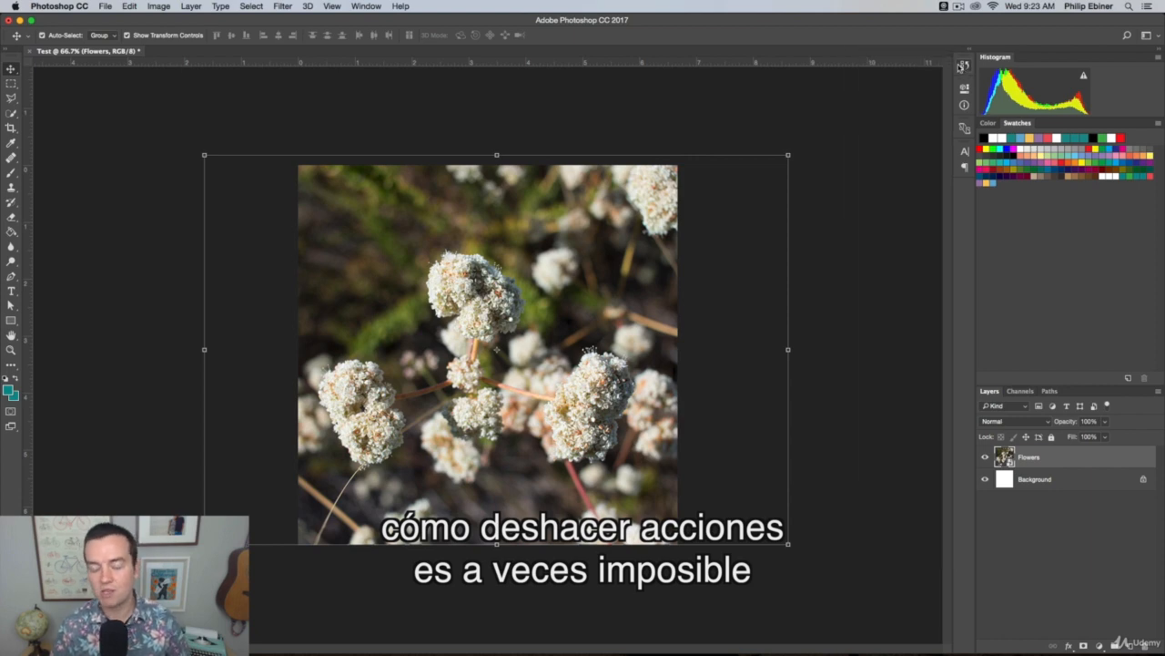
click(833, 126)
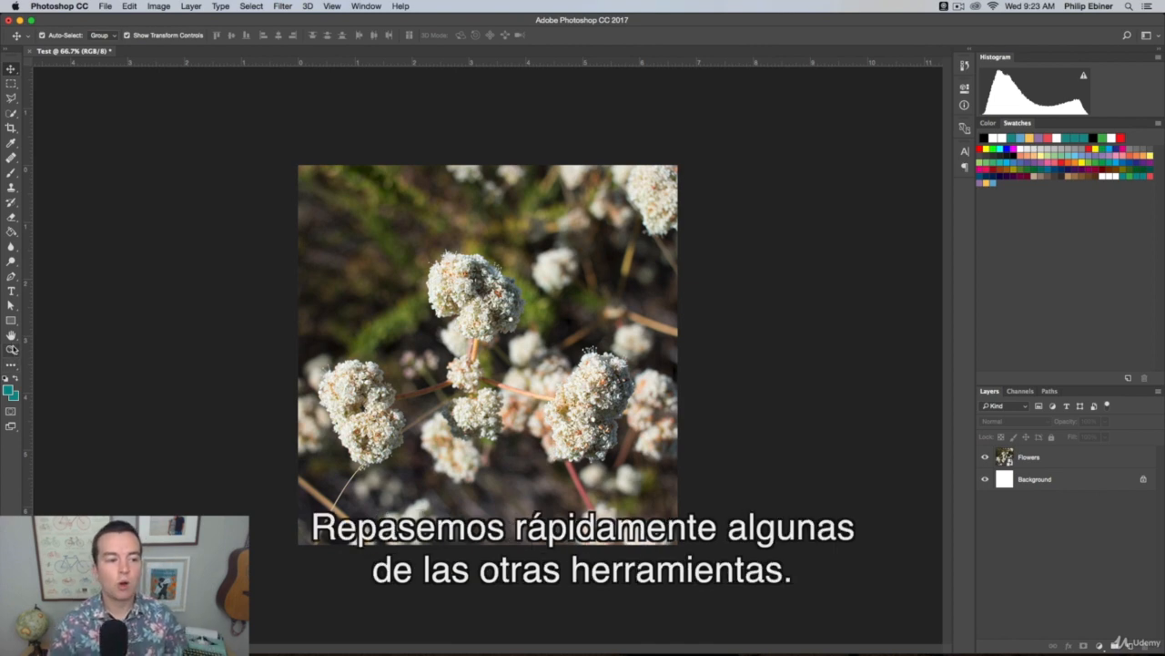
Look through the selection and healing tool variants and activate the Quick Selection tool
click(12, 115)
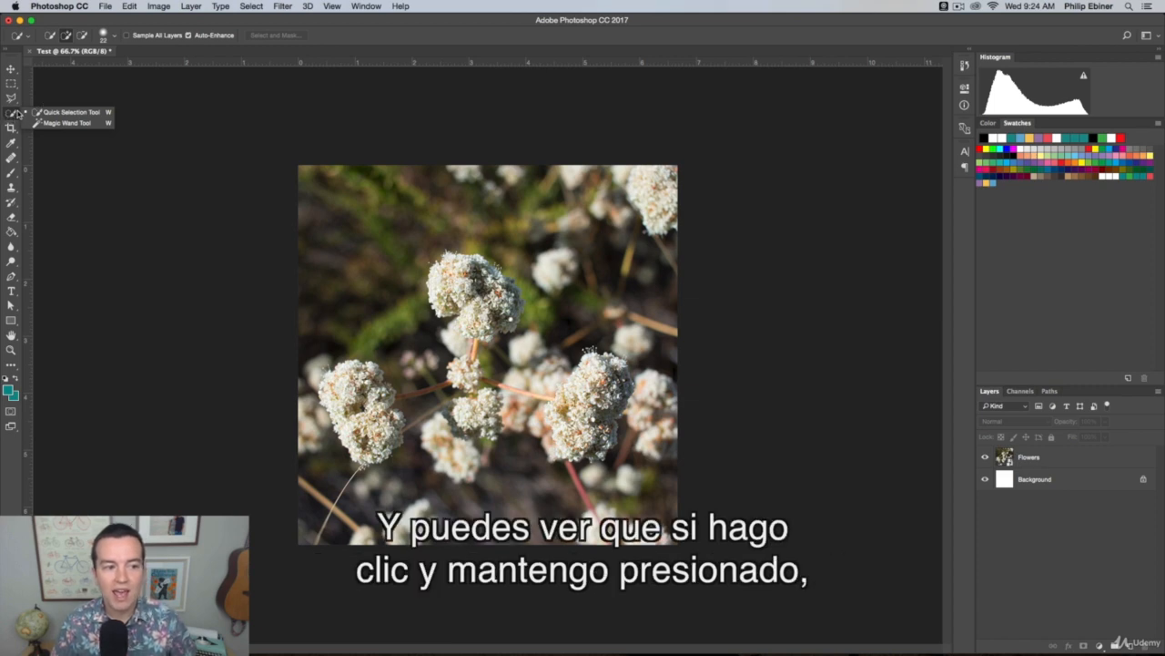
click(12, 115)
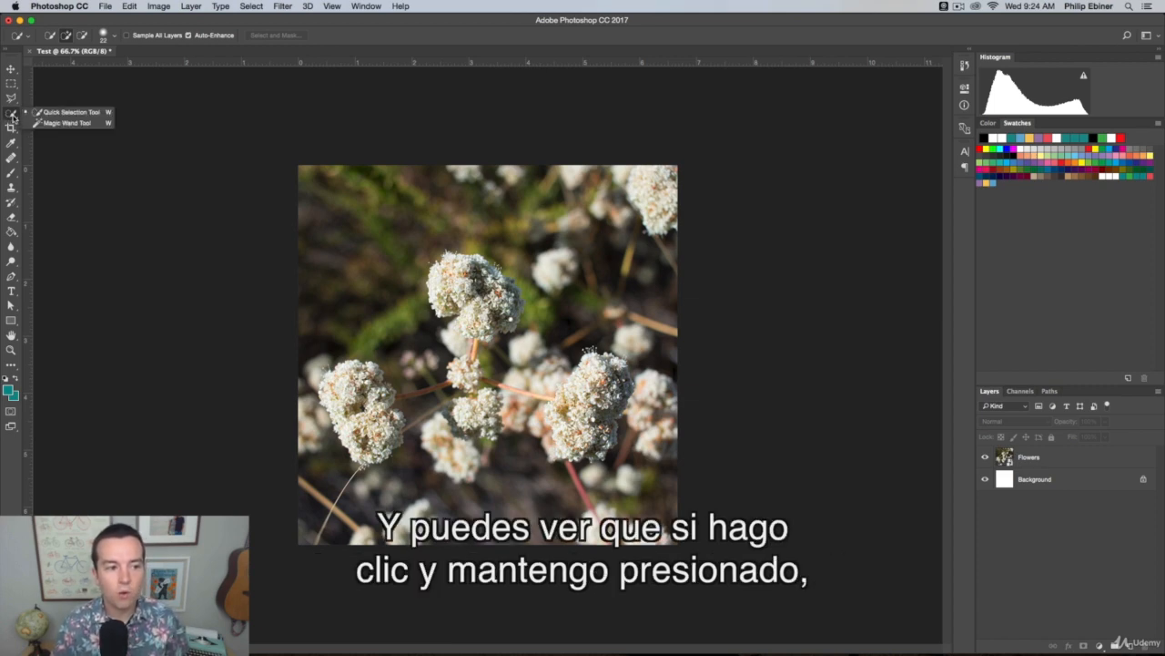
click(11, 158)
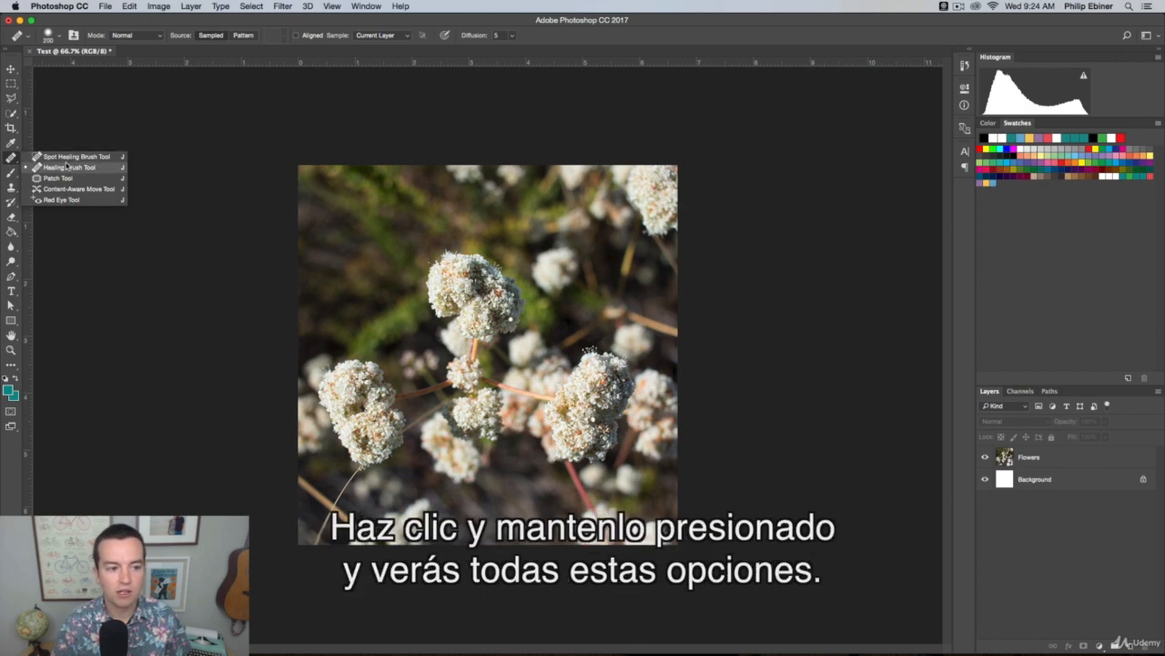
click(11, 112)
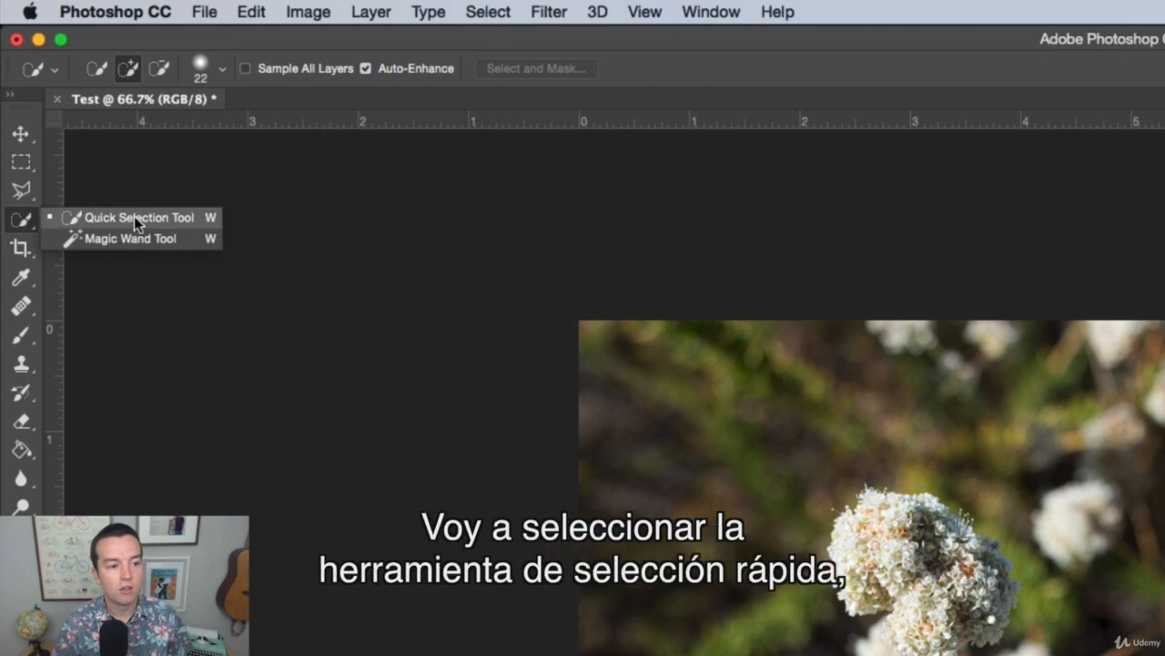
click(134, 215)
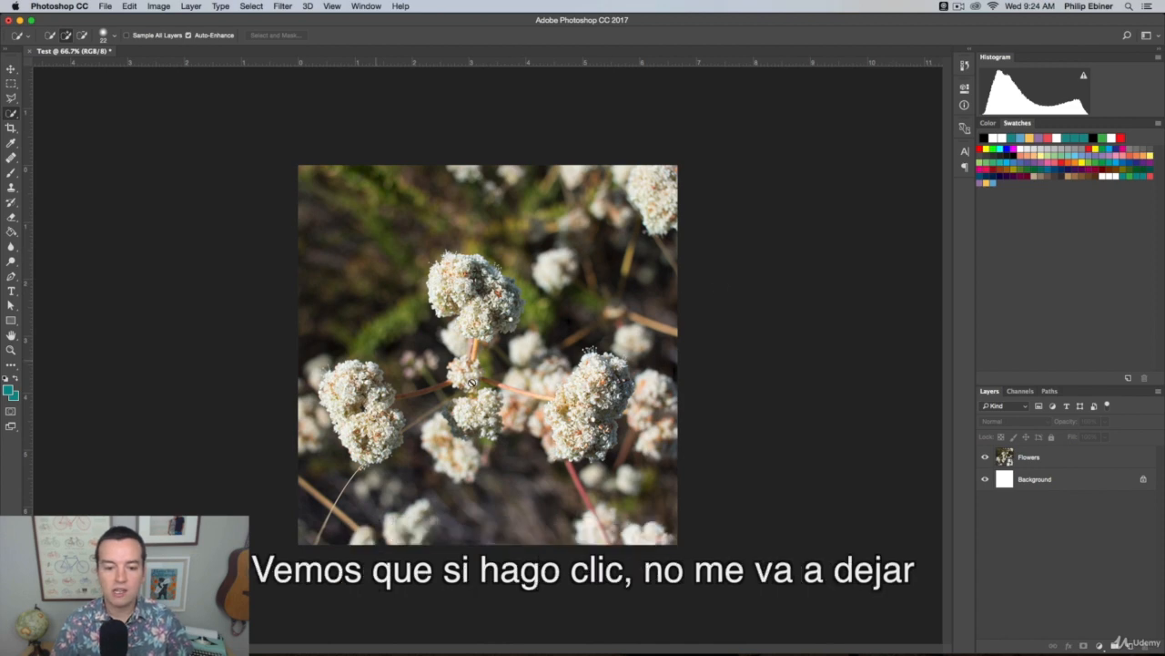
Make the Flowers layer active and quick-select the upper central white flower head at 100% zoom
click(486, 235)
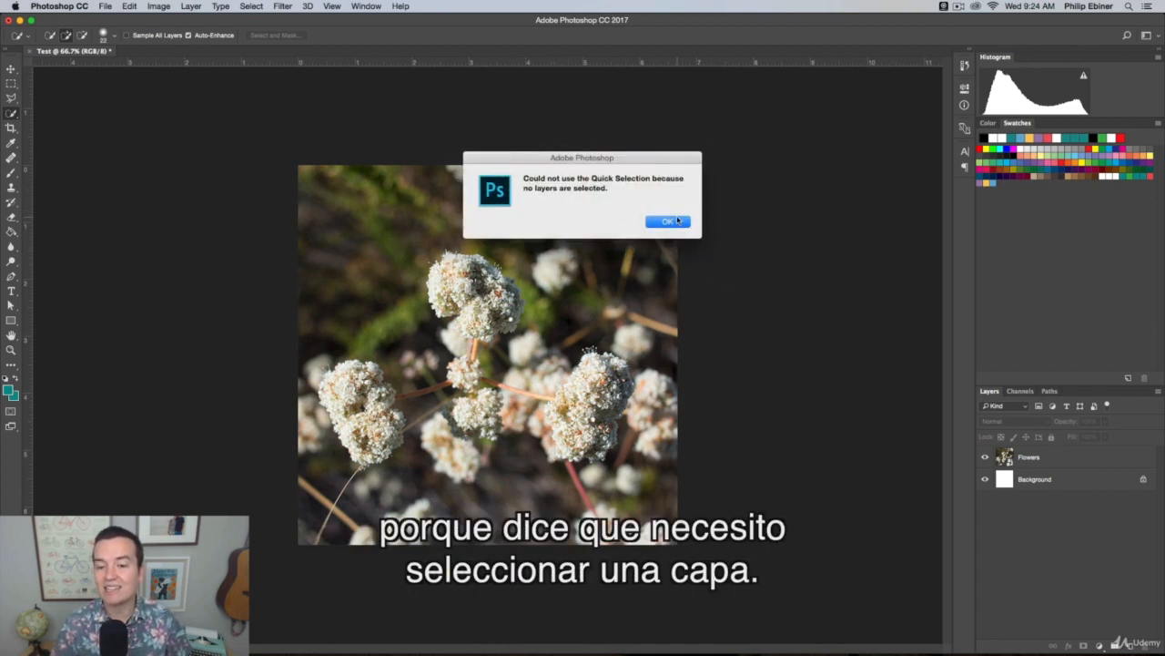
click(669, 221)
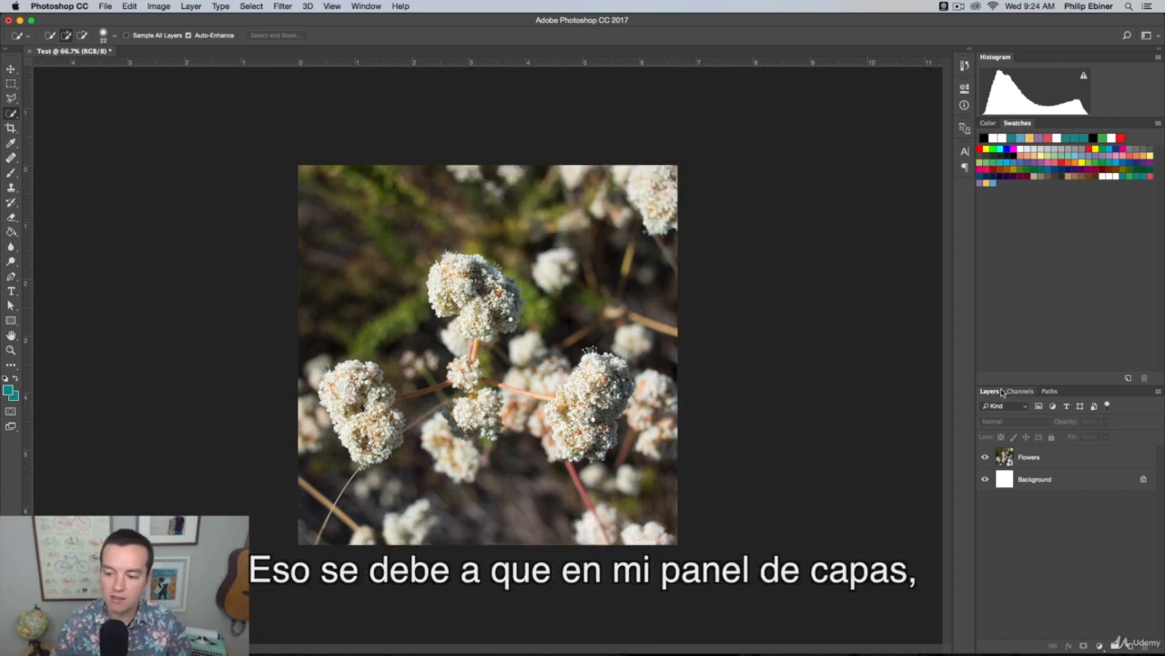
click(1075, 460)
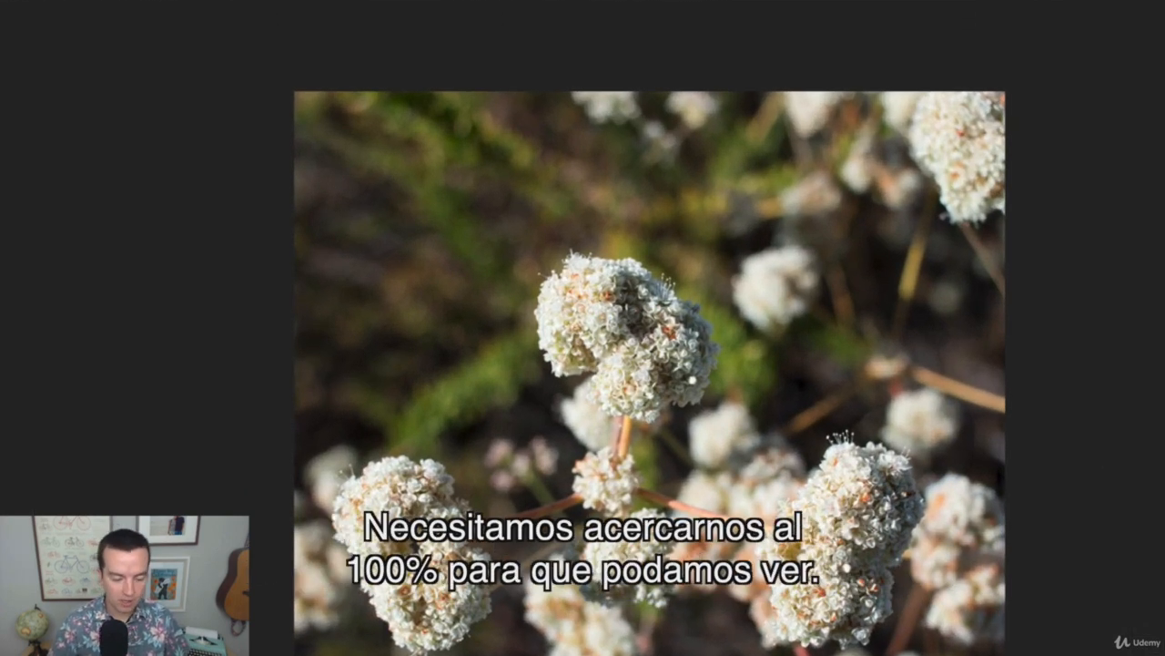
click(623, 289)
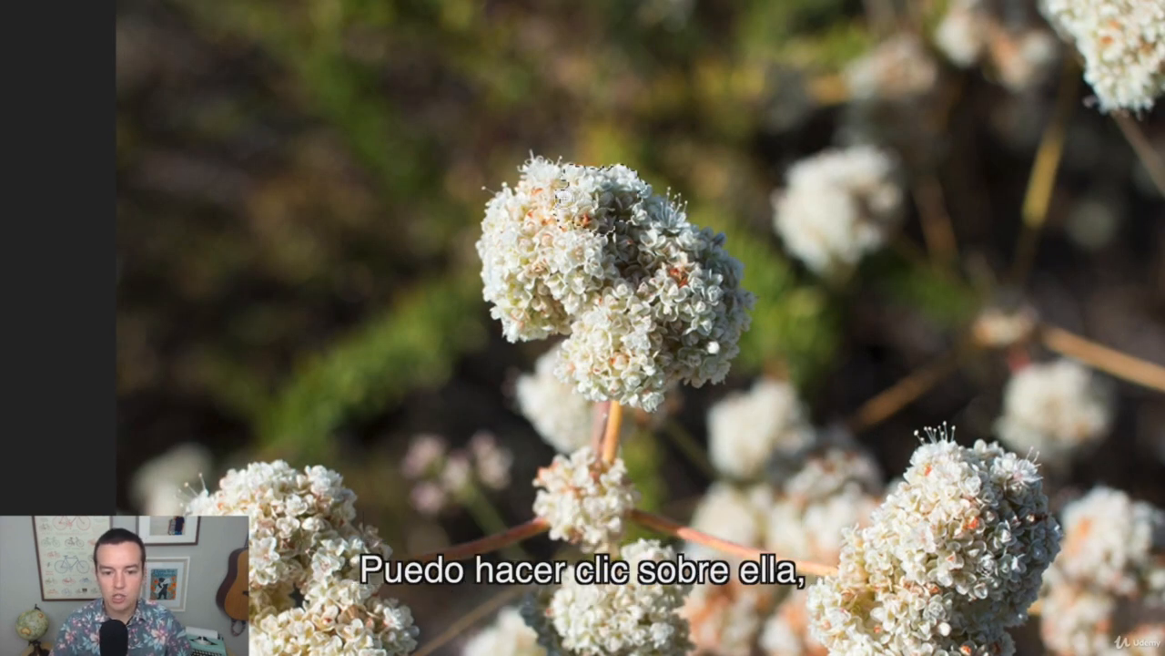
mouse_move(540, 207)
mouse_down()
mouse_move(516, 253)
mouse_move(602, 299)
mouse_move(637, 366)
mouse_move(613, 387)
mouse_move(645, 373)
mouse_move(703, 305)
mouse_move(697, 247)
mouse_move(648, 223)
mouse_move(704, 240)
mouse_move(722, 347)
mouse_move(631, 332)
mouse_up()
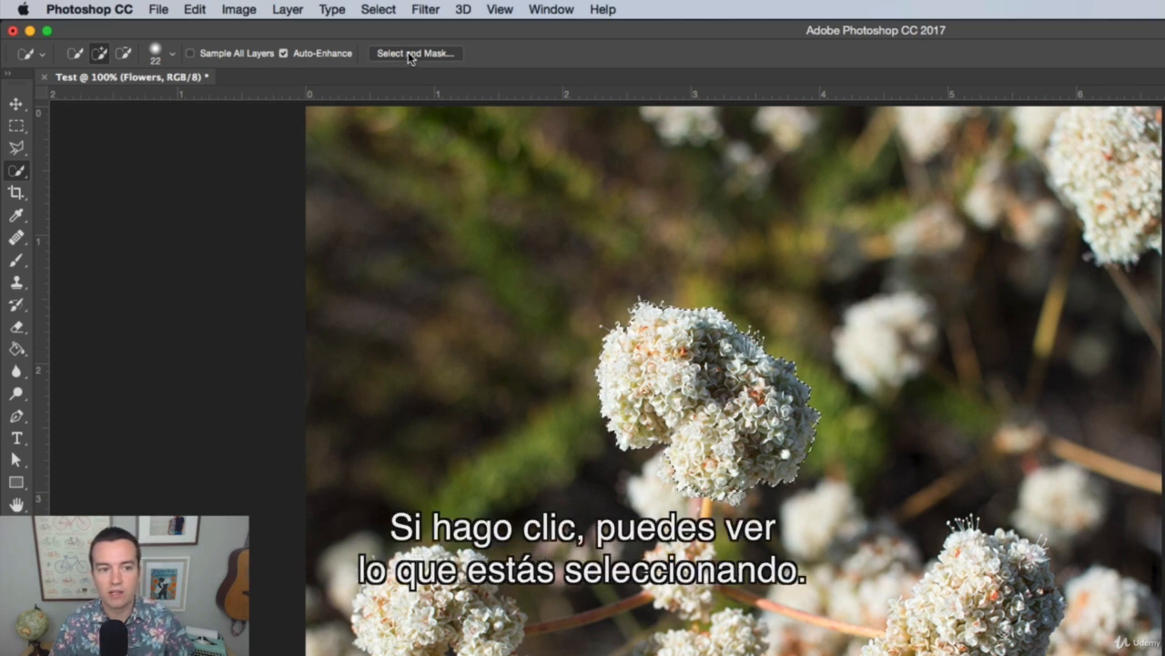
Refine the flower selection in Select and Mask with Smooth 21, Feather 2.3 px, Smart Radius on and Radius 8 px, and apply it
click(404, 53)
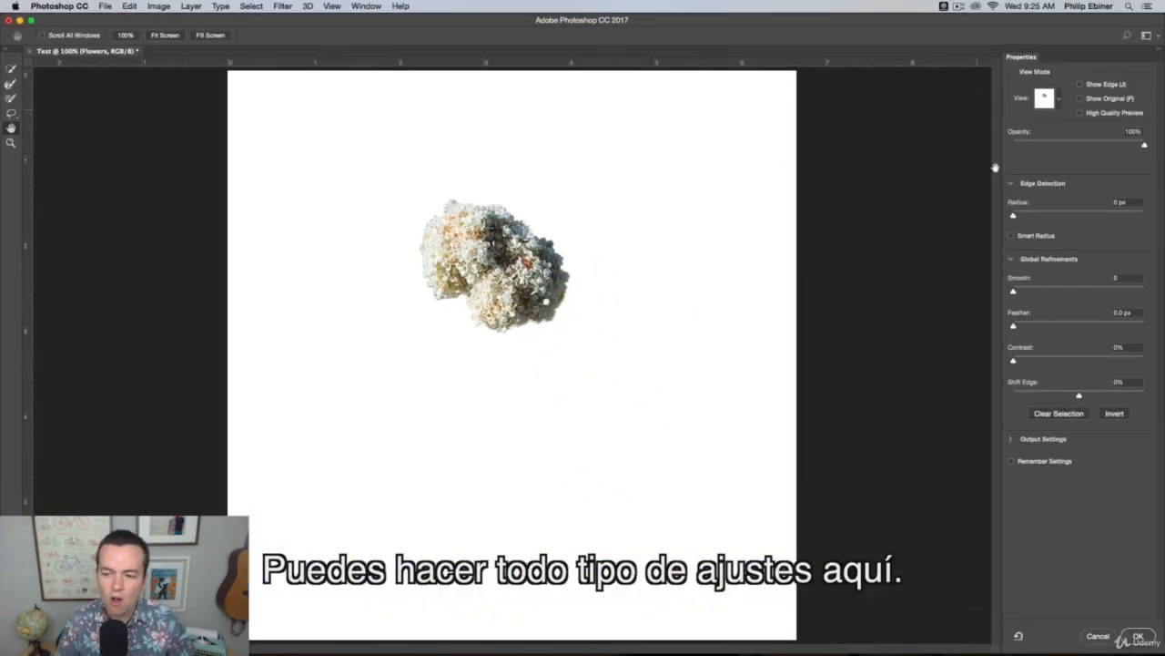
drag(1042, 290, 1040, 291)
click(1031, 325)
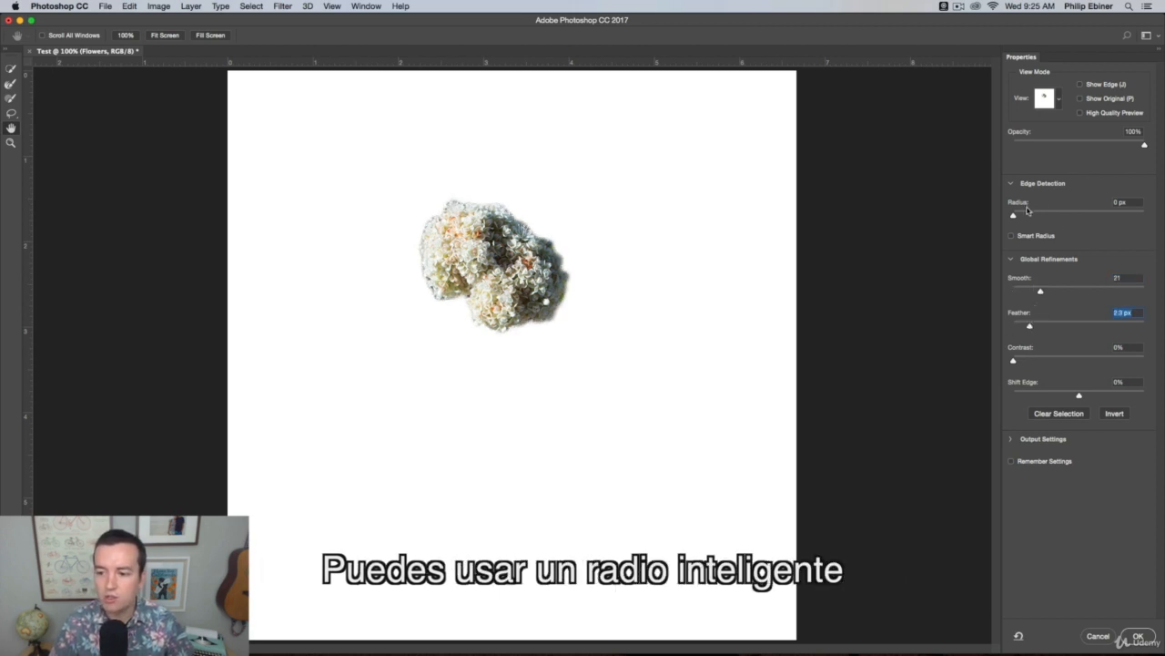
click(1050, 213)
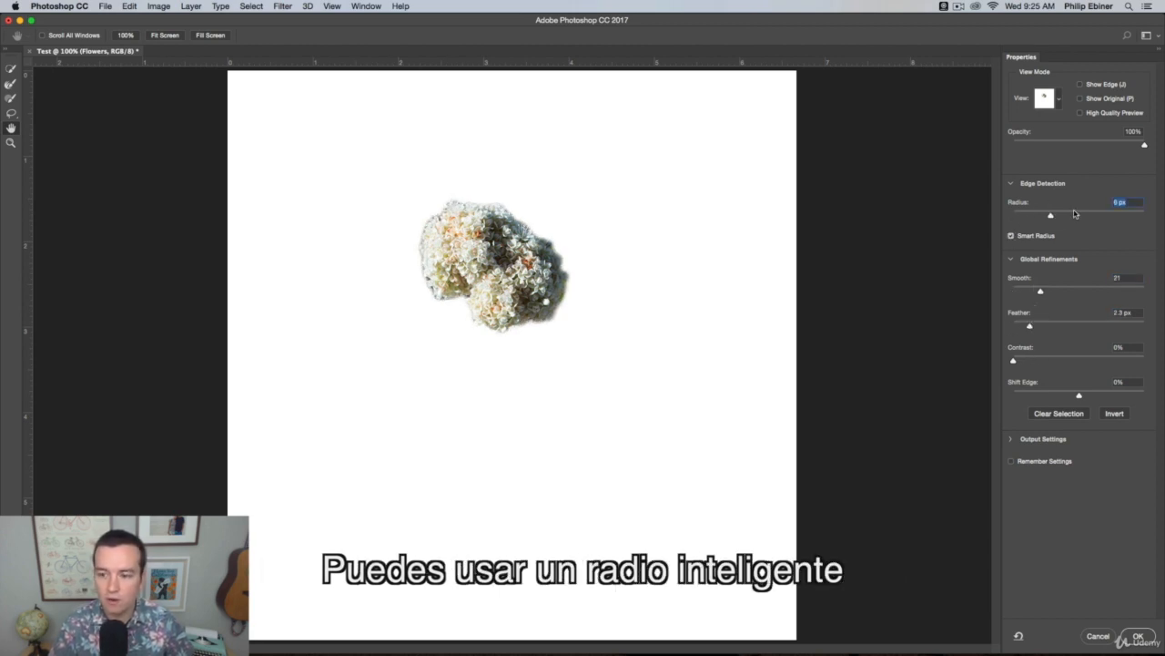
click(1076, 213)
click(1062, 214)
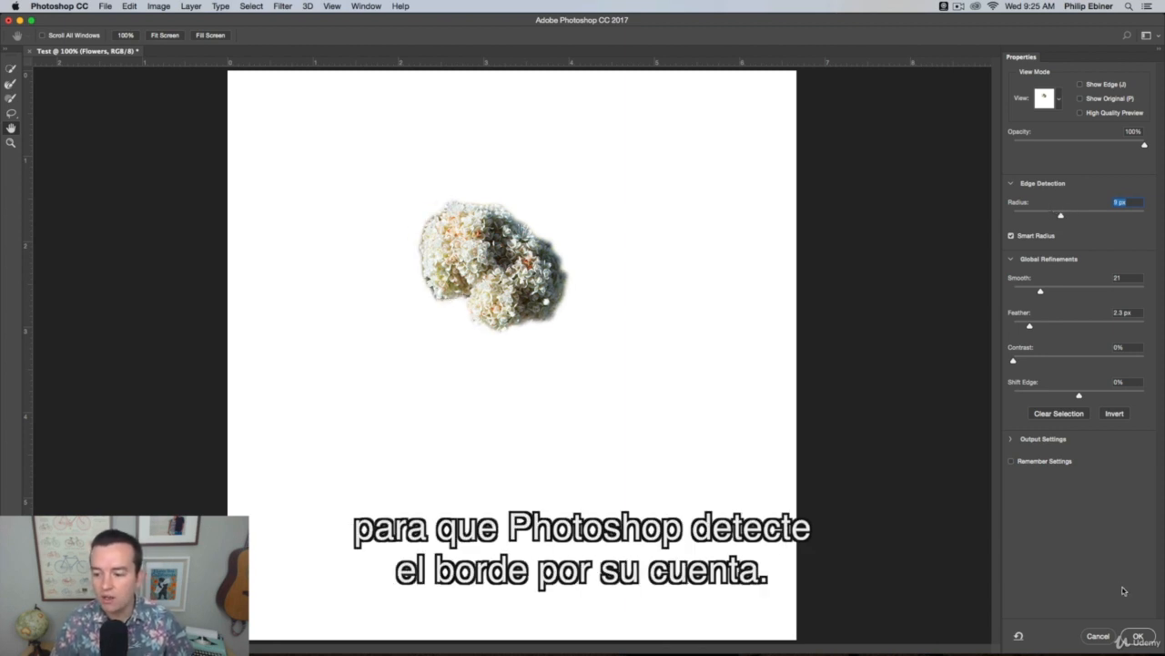
click(1138, 635)
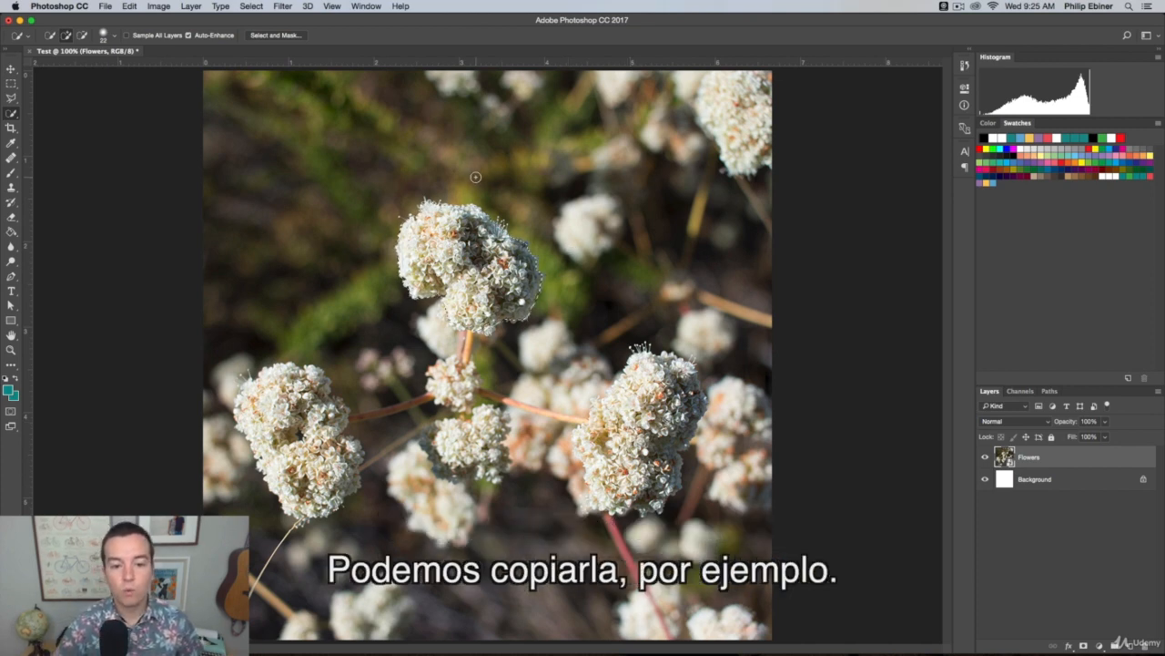
Copy the selected flower head, paste it as a new layer, and move the copy down between the lower flower heads
click(11, 69)
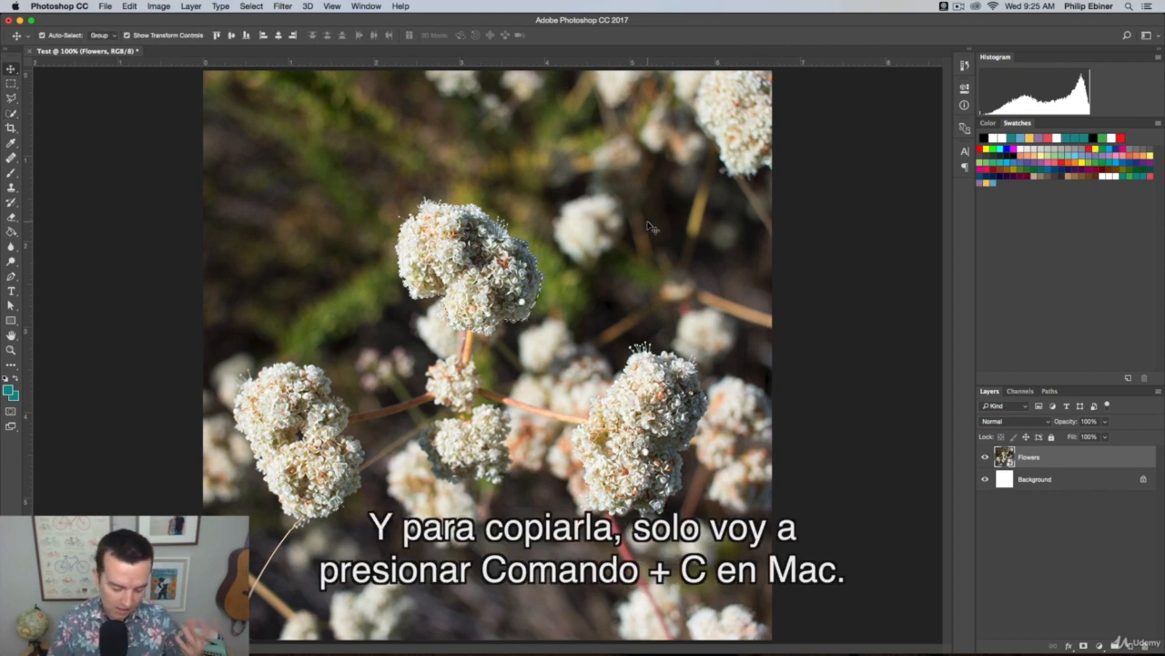
key(super+c)
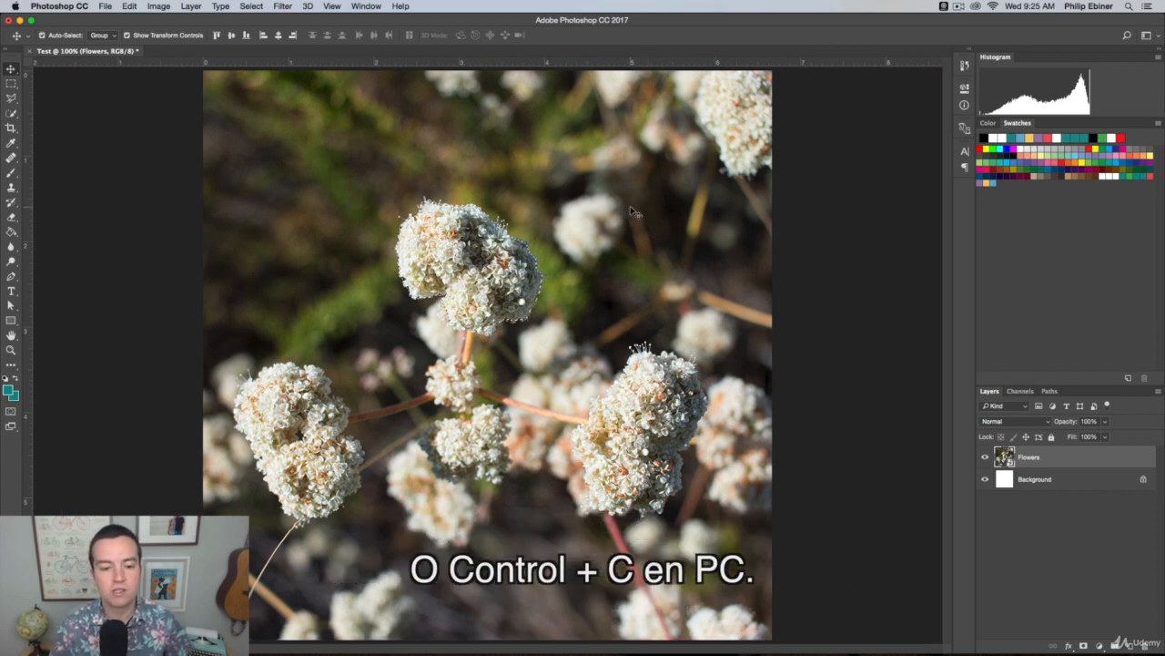
key(super+v)
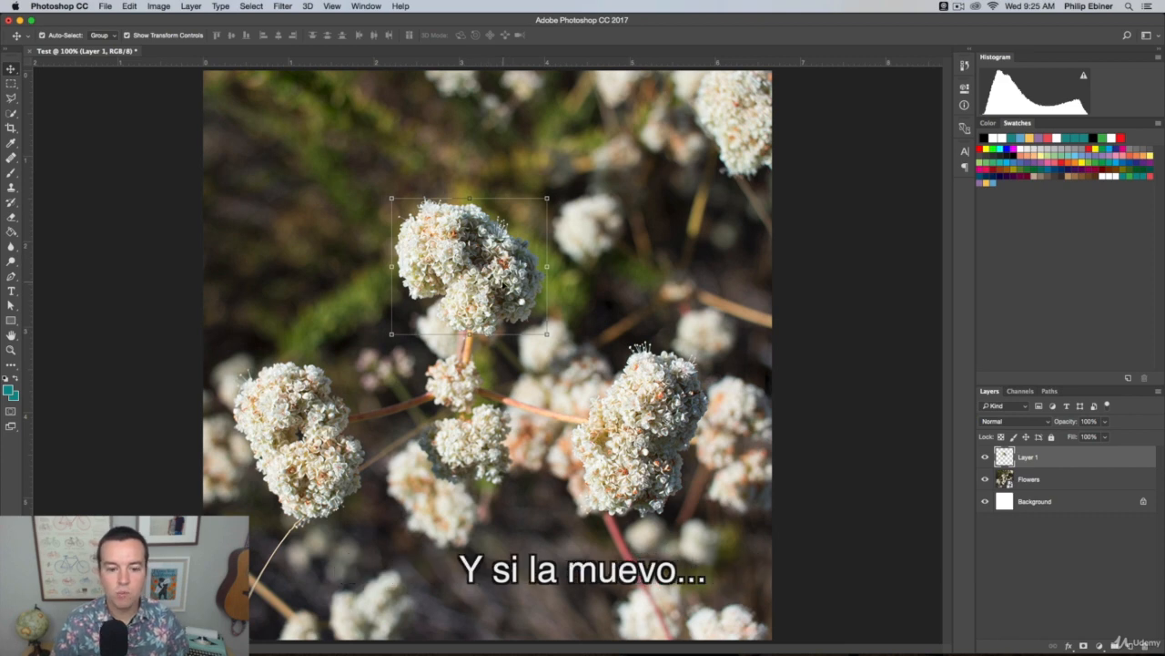
drag(512, 245, 580, 387)
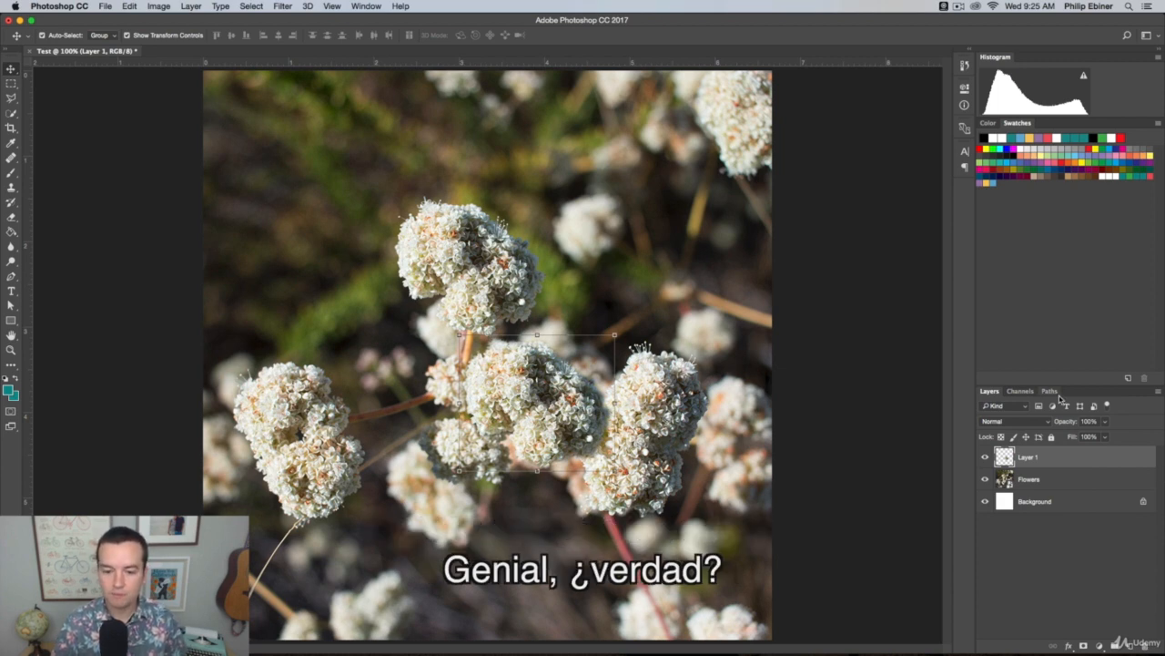
Place Layer 1 below the Flowers layer, and undo the reordering
drag(1050, 466, 1009, 491)
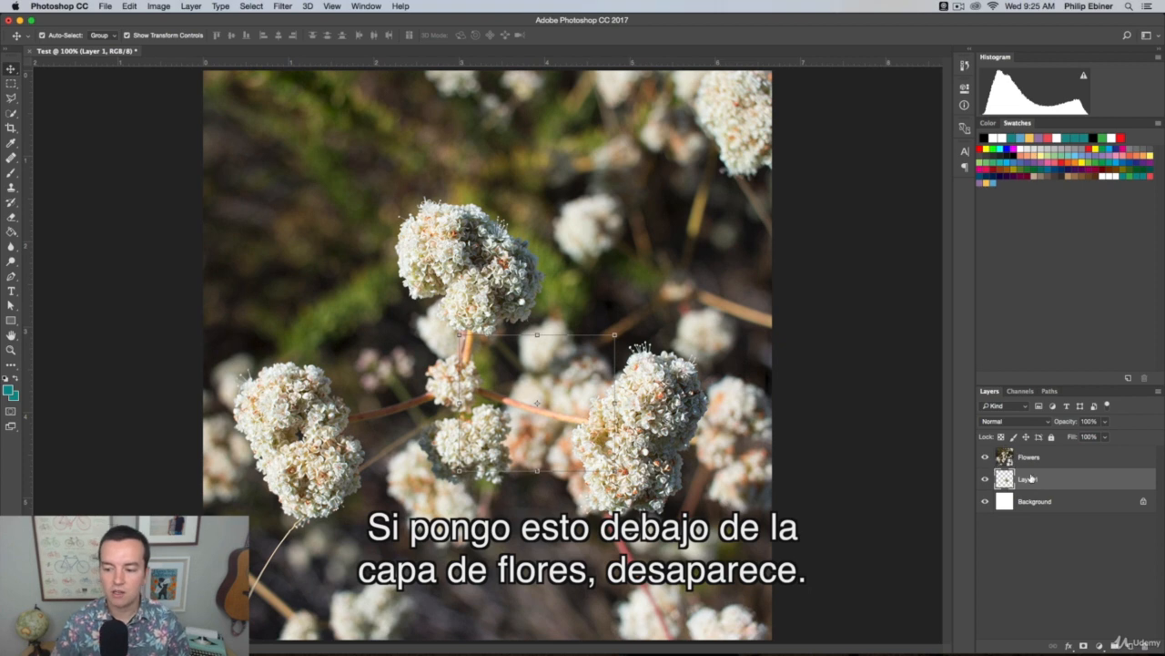
key(ctrl+z)
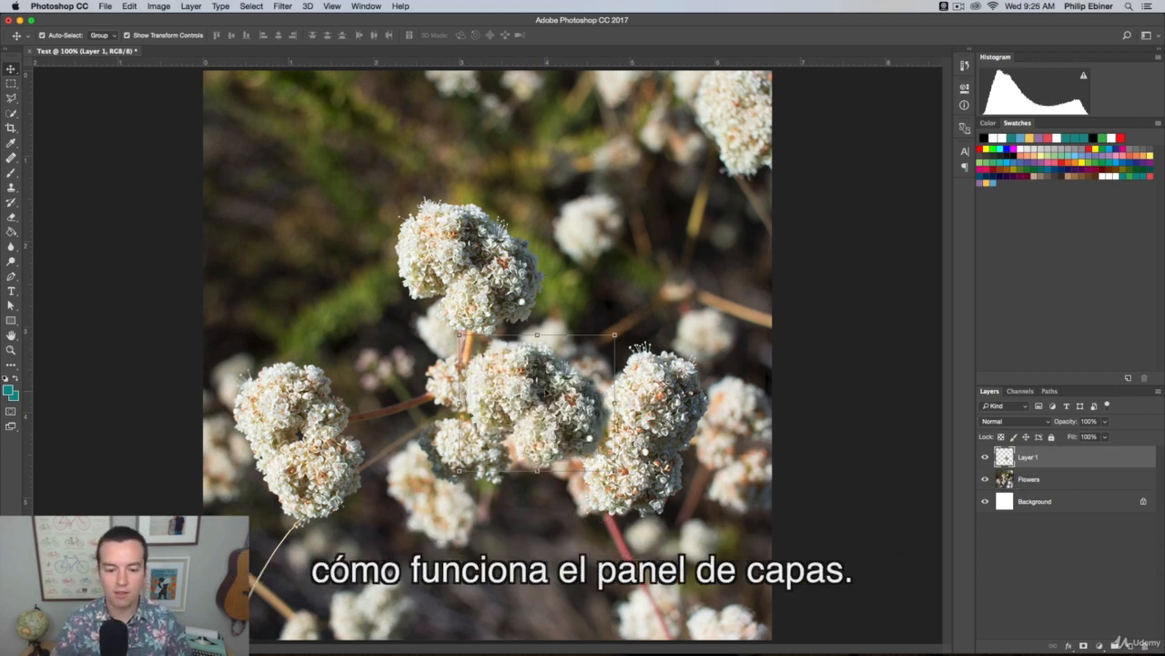
Move the copied flower head up beside the original, above the lower-left flower head, and delete Layer 1
drag(589, 438, 370, 329)
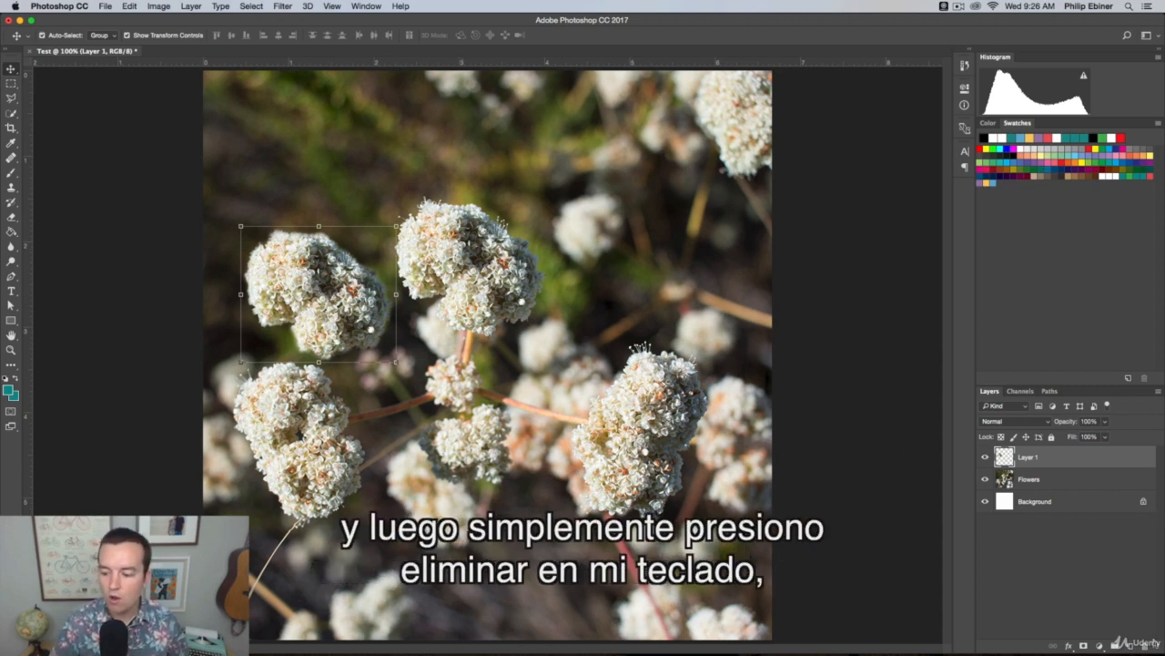
click(1145, 646)
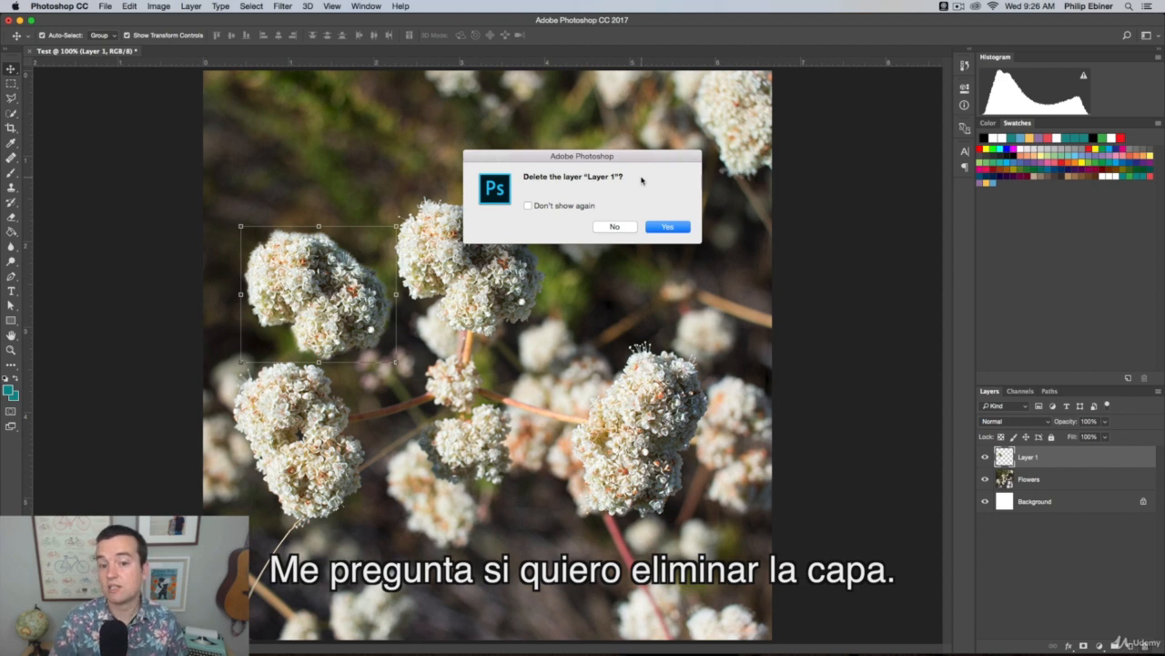
click(673, 227)
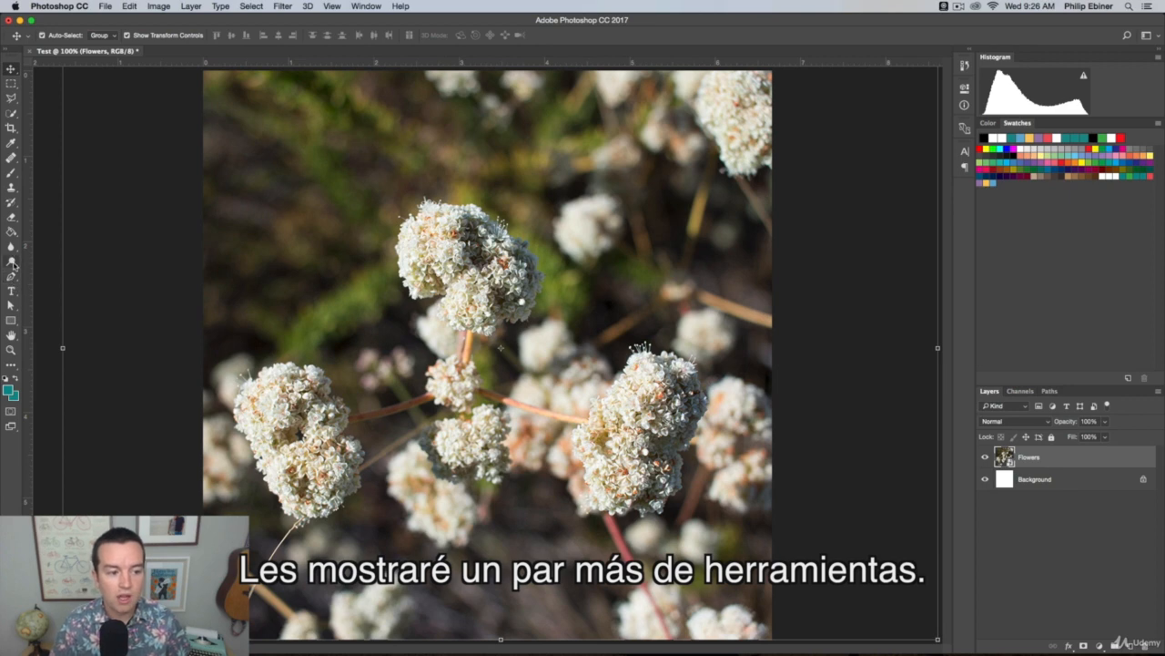
Activate the Dodge tool on the Flowers layer and rasterize its smart object so it can be painted on
click(11, 263)
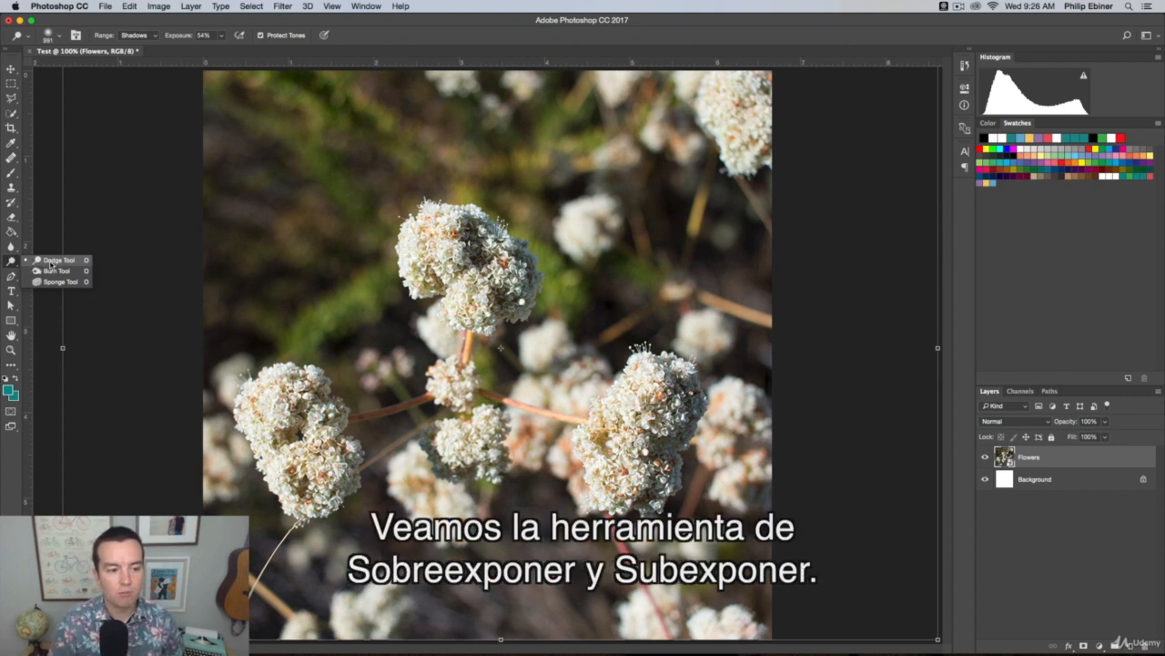
click(53, 262)
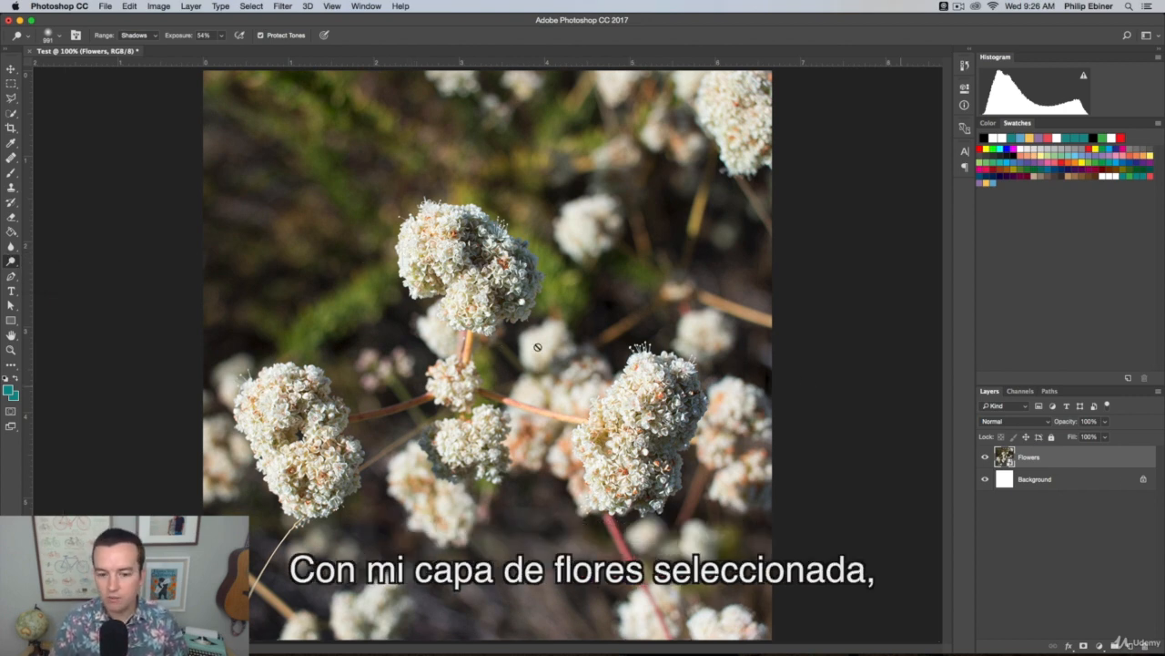
click(437, 246)
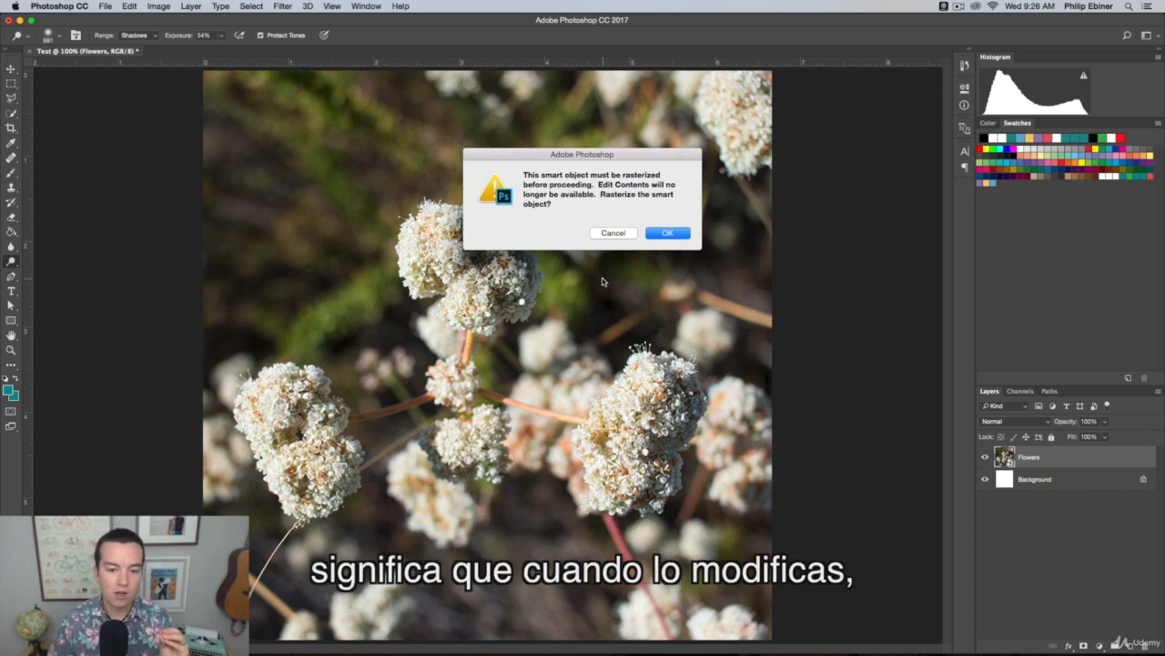
click(668, 233)
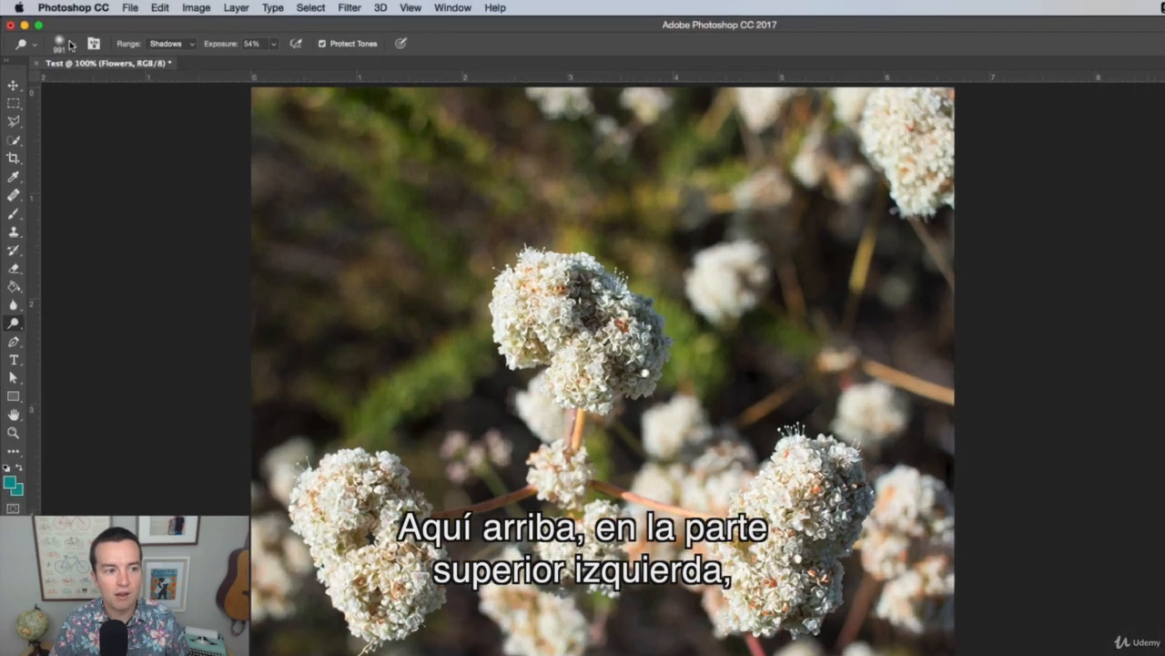
Set the Dodge brush size to 49 px and brush across the upper central flower head to lighten its shadows
click(56, 36)
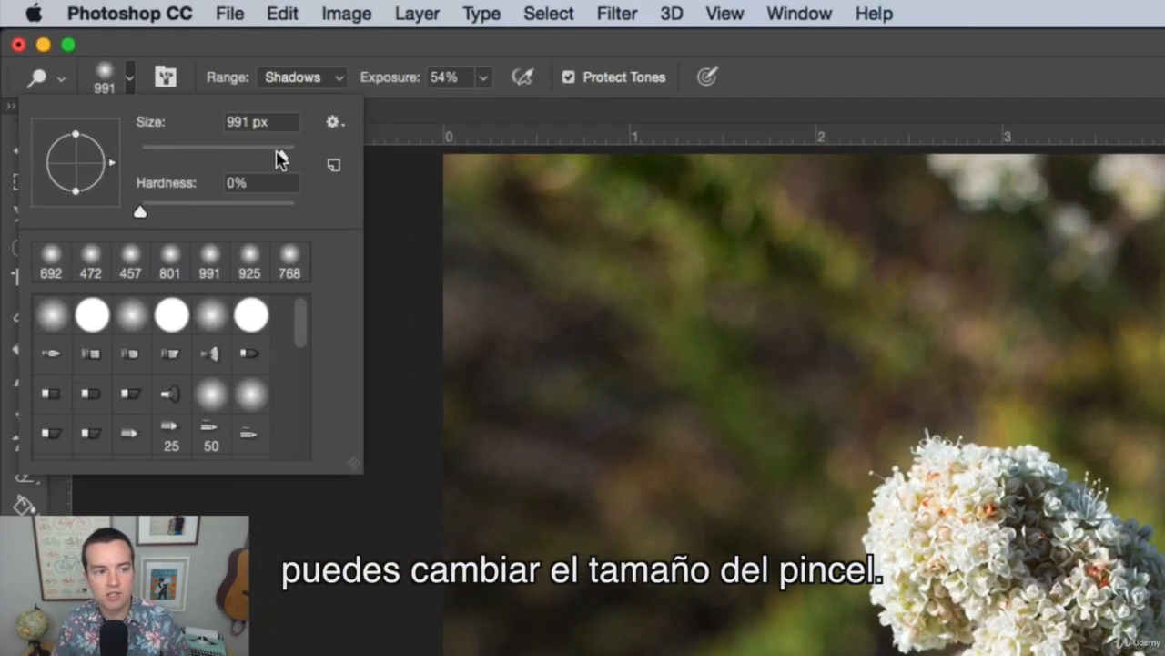
drag(128, 71, 85, 73)
drag(187, 160, 176, 157)
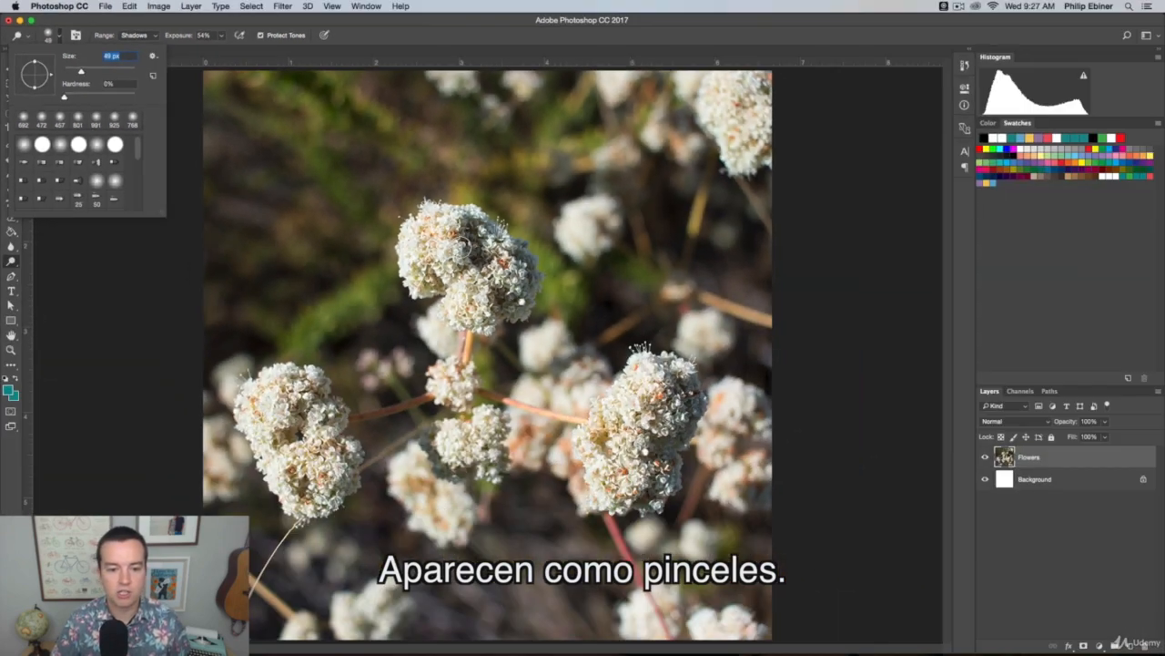
mouse_move(447, 240)
mouse_down()
mouse_move(434, 243)
mouse_move(415, 294)
mouse_move(540, 244)
mouse_move(637, 273)
mouse_move(679, 271)
mouse_move(619, 228)
mouse_move(584, 123)
mouse_move(578, 241)
mouse_up()
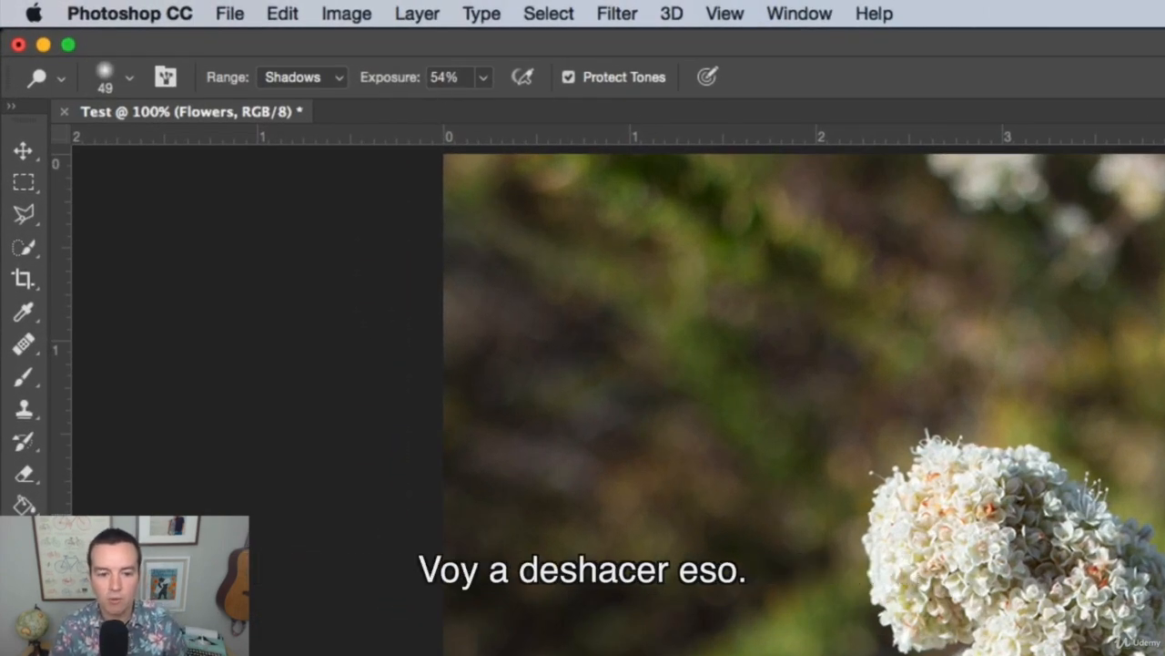
Undo the last dodge stroke and brush the upper central flower head again with range Highlights and exposure 100%
key(super+z)
click(482, 77)
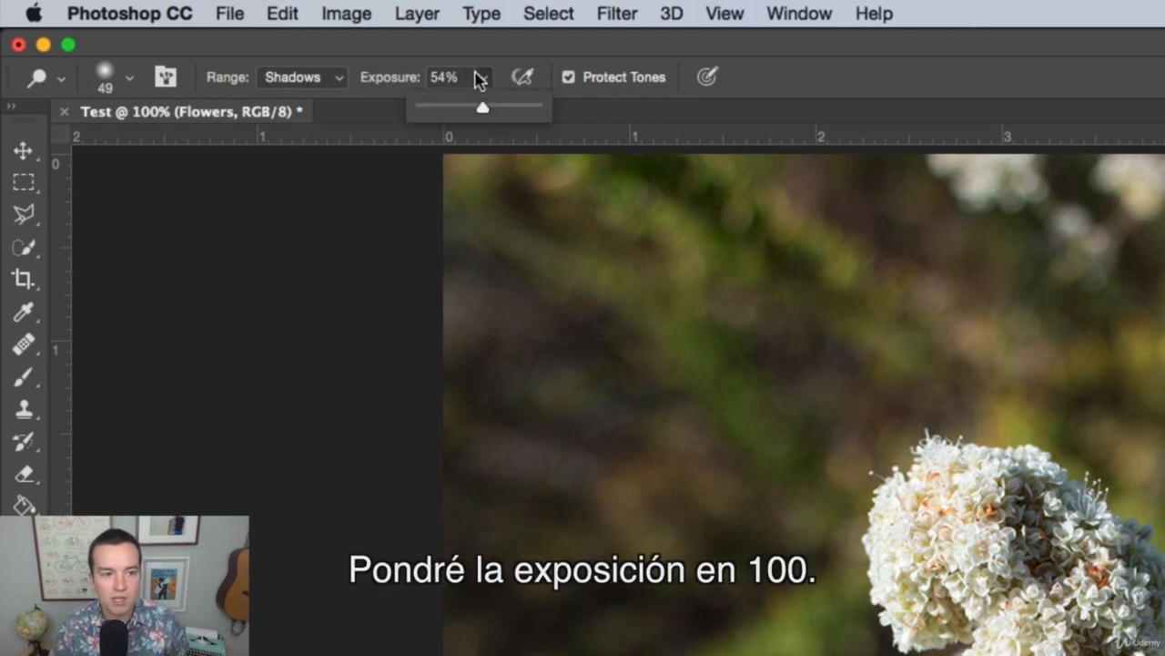
drag(482, 108, 638, 119)
click(325, 77)
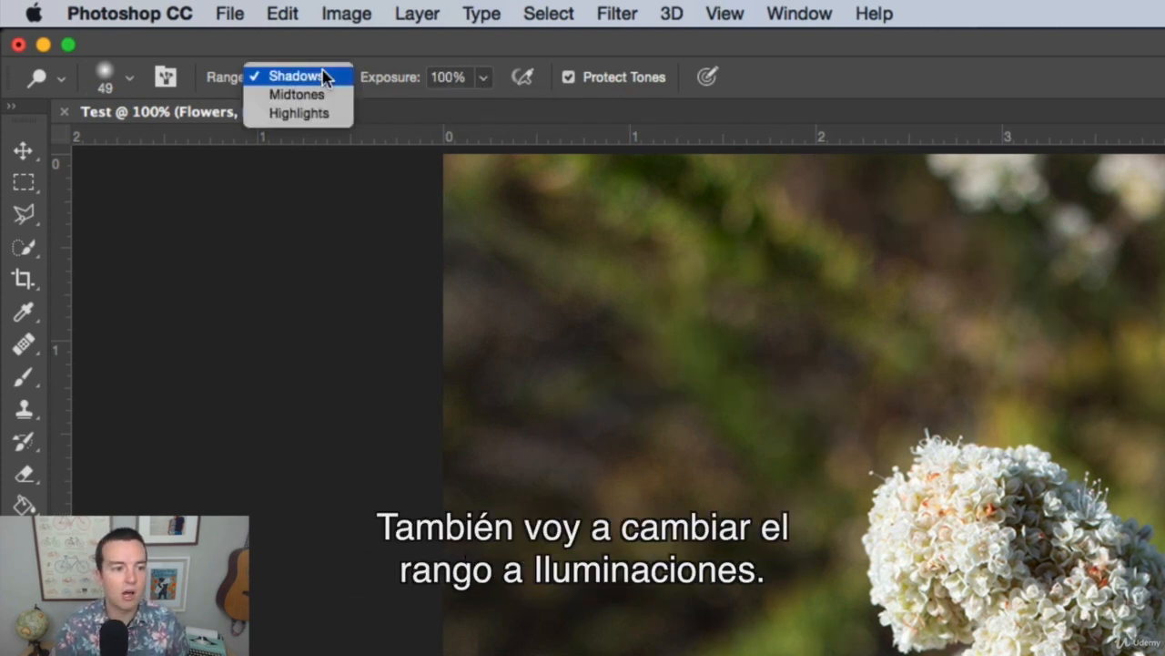
click(303, 114)
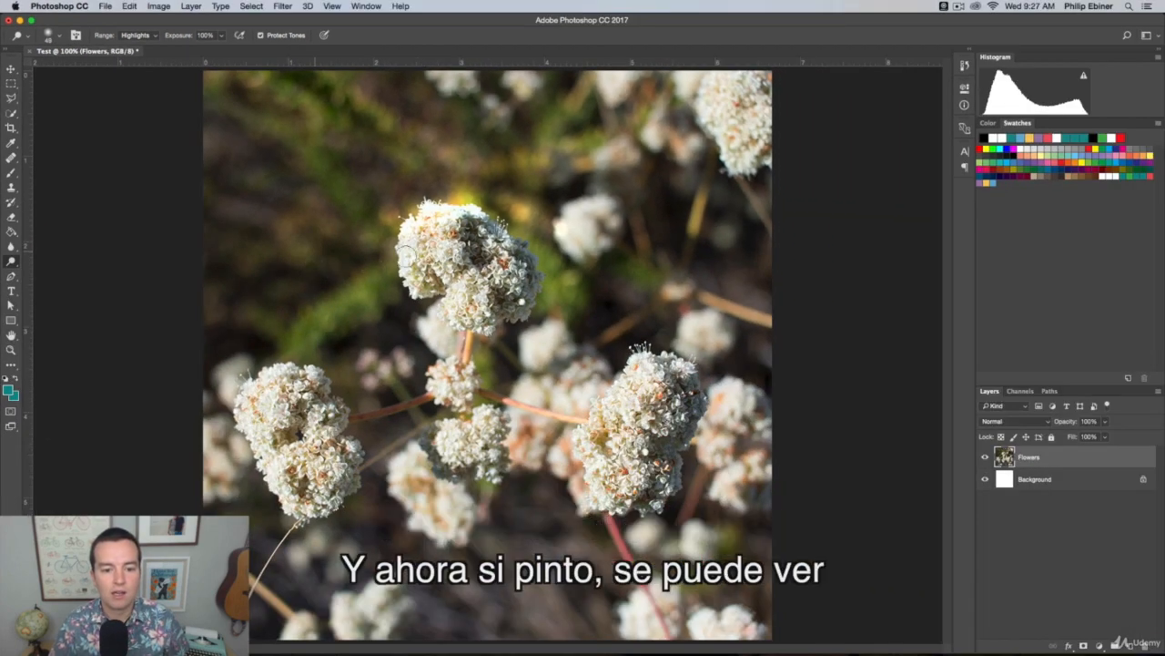
mouse_move(546, 238)
mouse_down()
mouse_move(673, 201)
mouse_move(242, 154)
mouse_move(761, 274)
mouse_move(441, 341)
mouse_move(634, 381)
mouse_move(442, 277)
mouse_move(546, 337)
mouse_move(290, 240)
mouse_move(474, 225)
mouse_move(548, 273)
mouse_move(502, 240)
mouse_move(573, 237)
mouse_move(534, 362)
mouse_up()
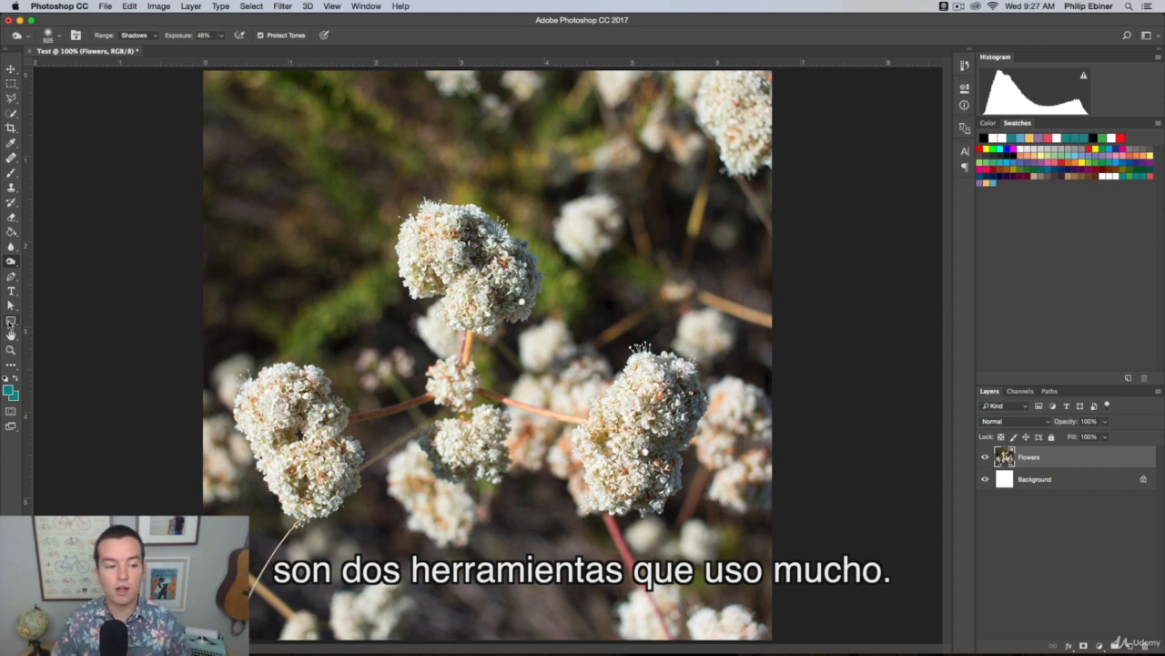
Activate the Rectangle tool and set its fill to a bright yellow-green, starting from a colour sampled from the photo
click(10, 321)
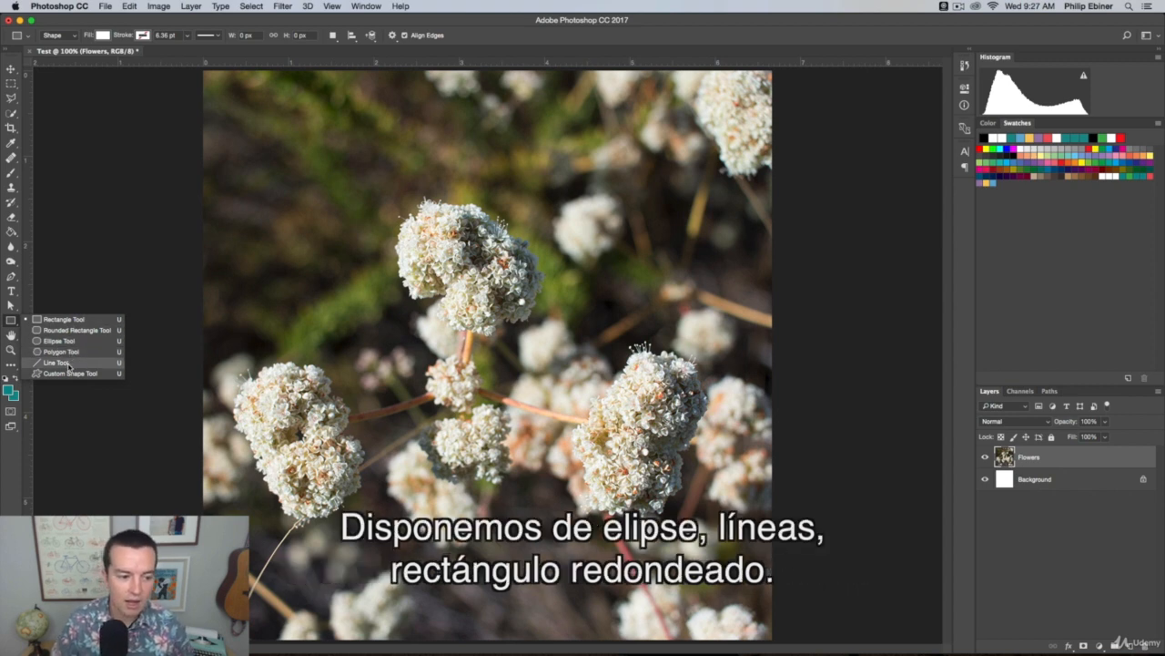
click(64, 320)
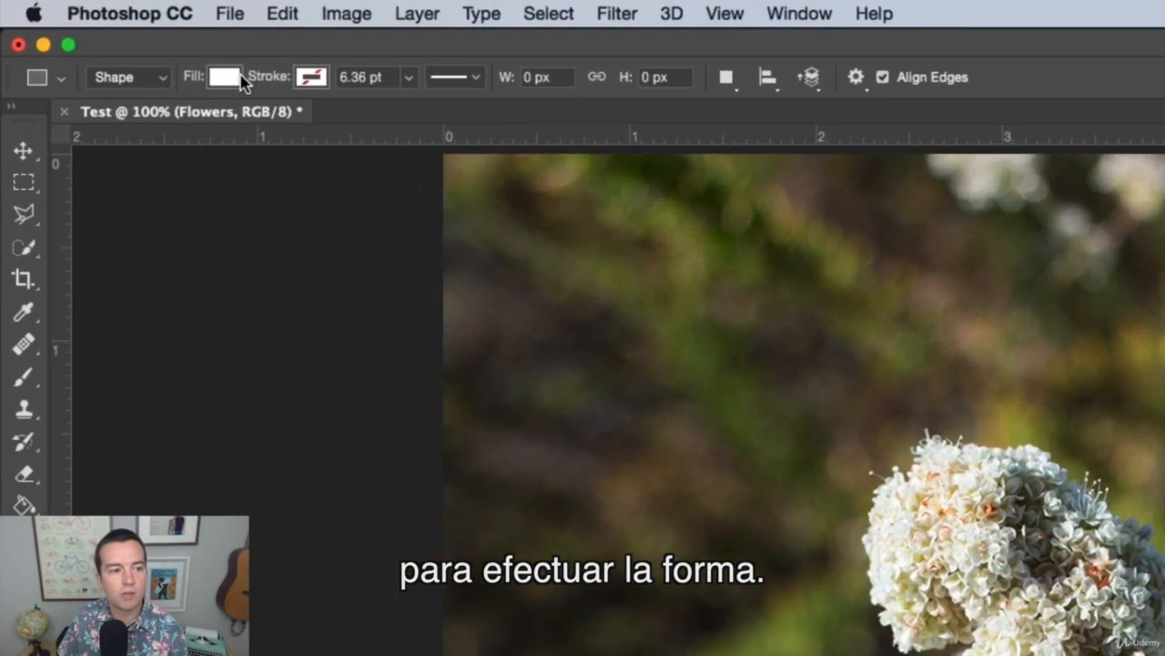
click(107, 34)
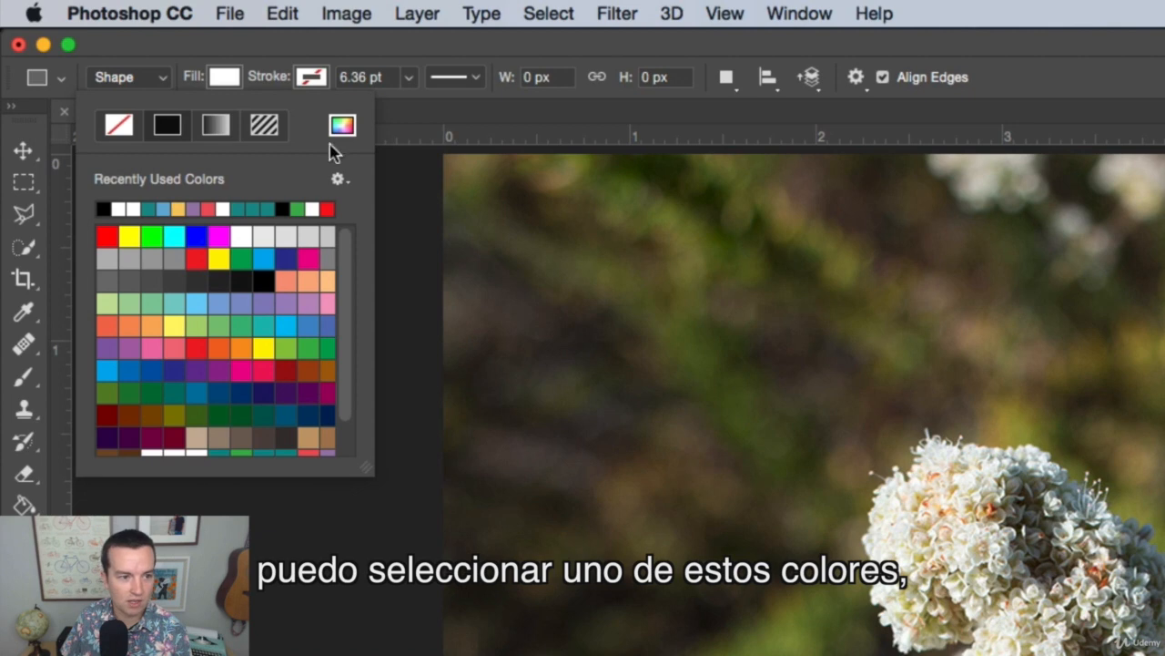
click(342, 126)
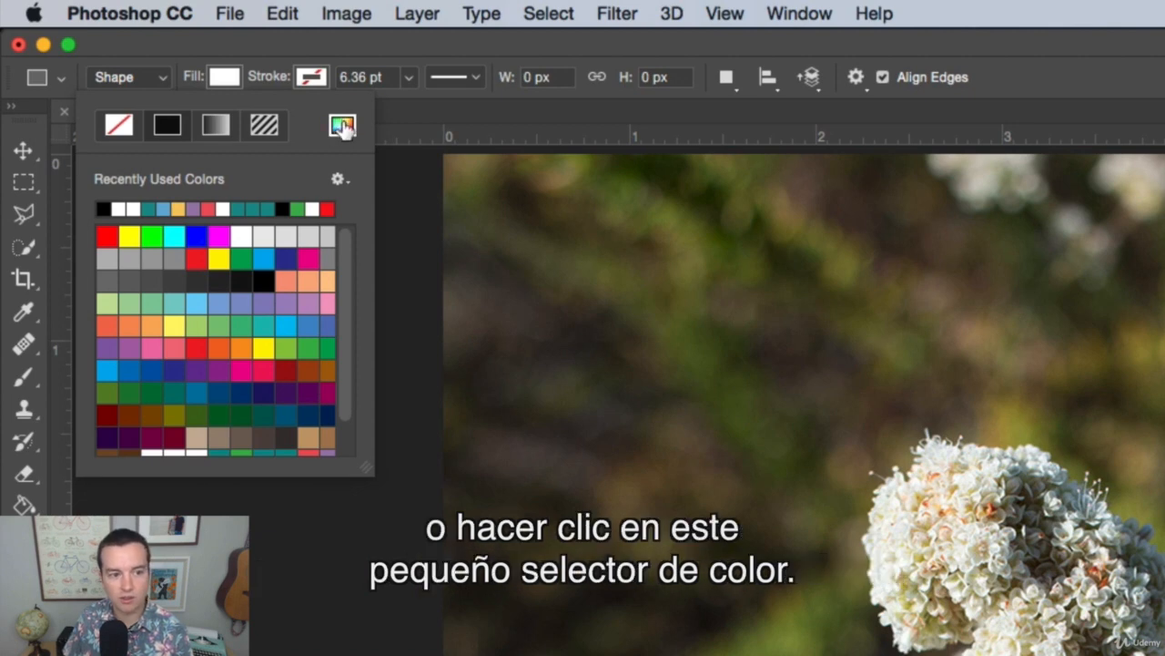
drag(941, 89, 803, 296)
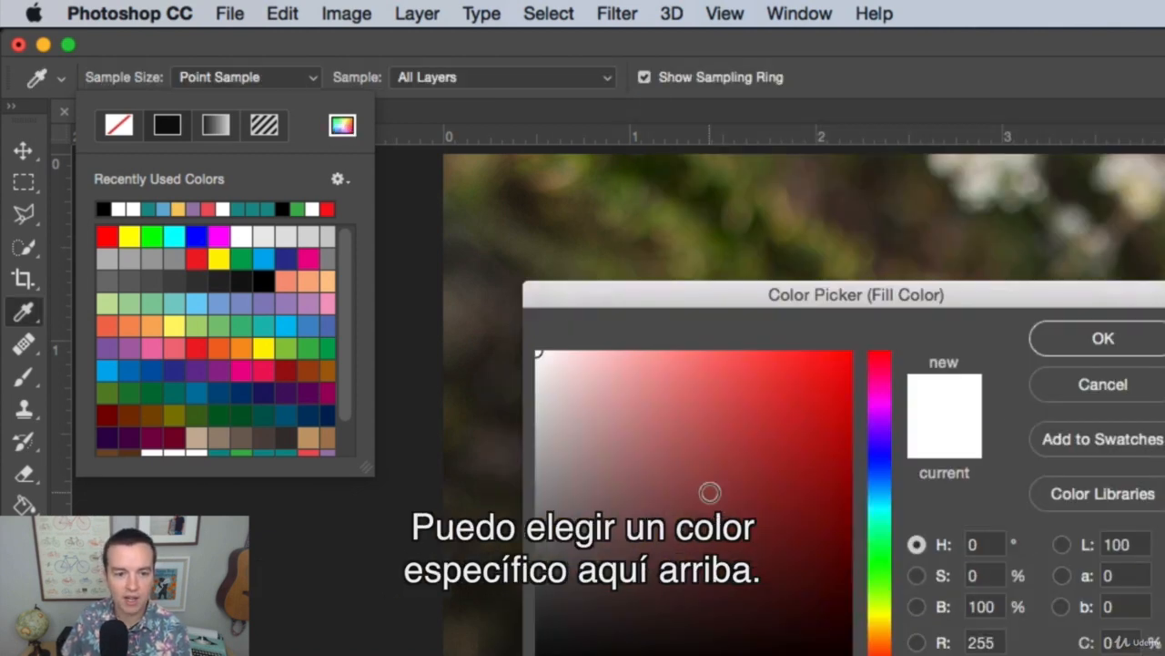
drag(710, 492, 725, 440)
mouse_move(602, 368)
mouse_down()
mouse_move(676, 379)
mouse_move(691, 310)
mouse_up()
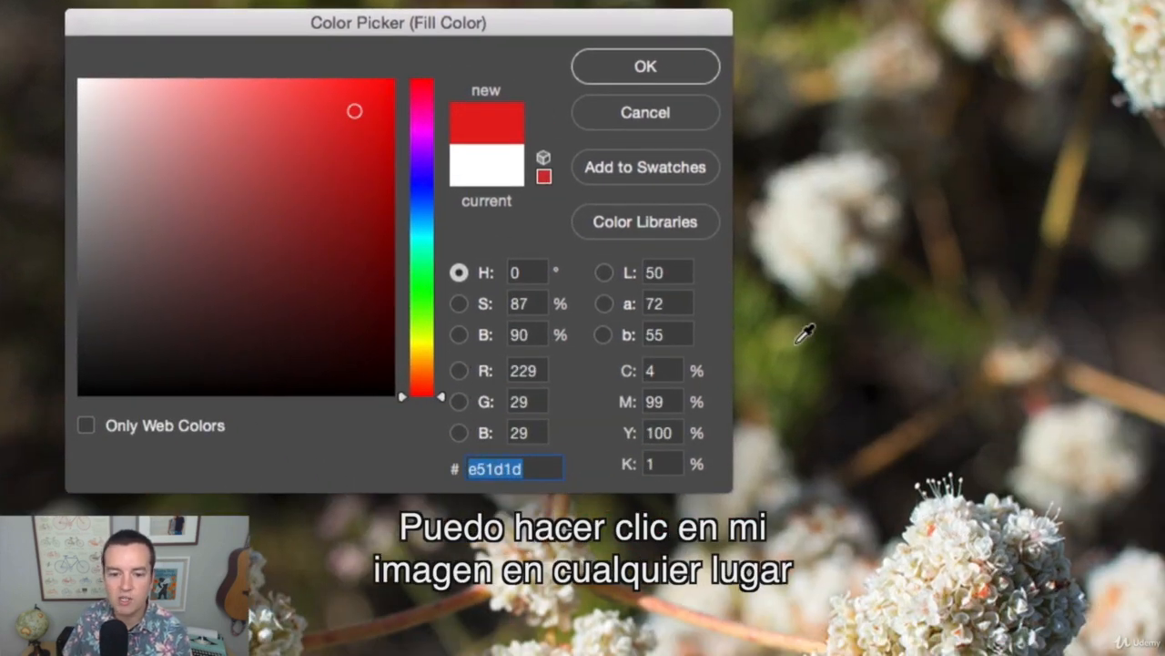
click(754, 386)
drag(260, 212, 367, 143)
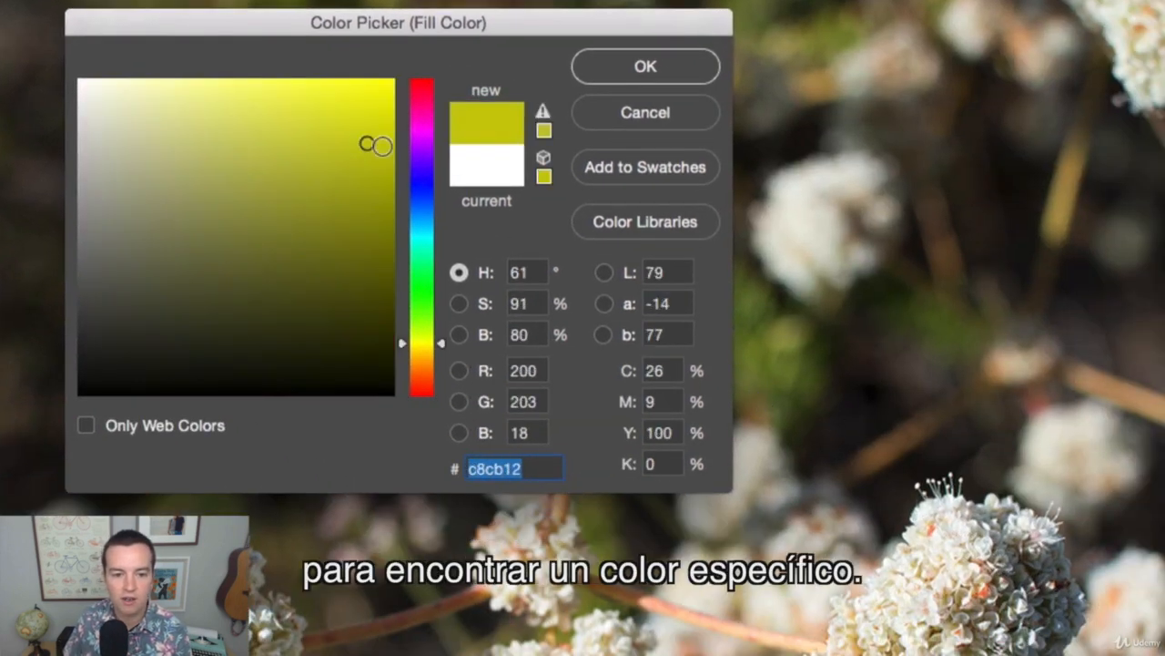
click(686, 70)
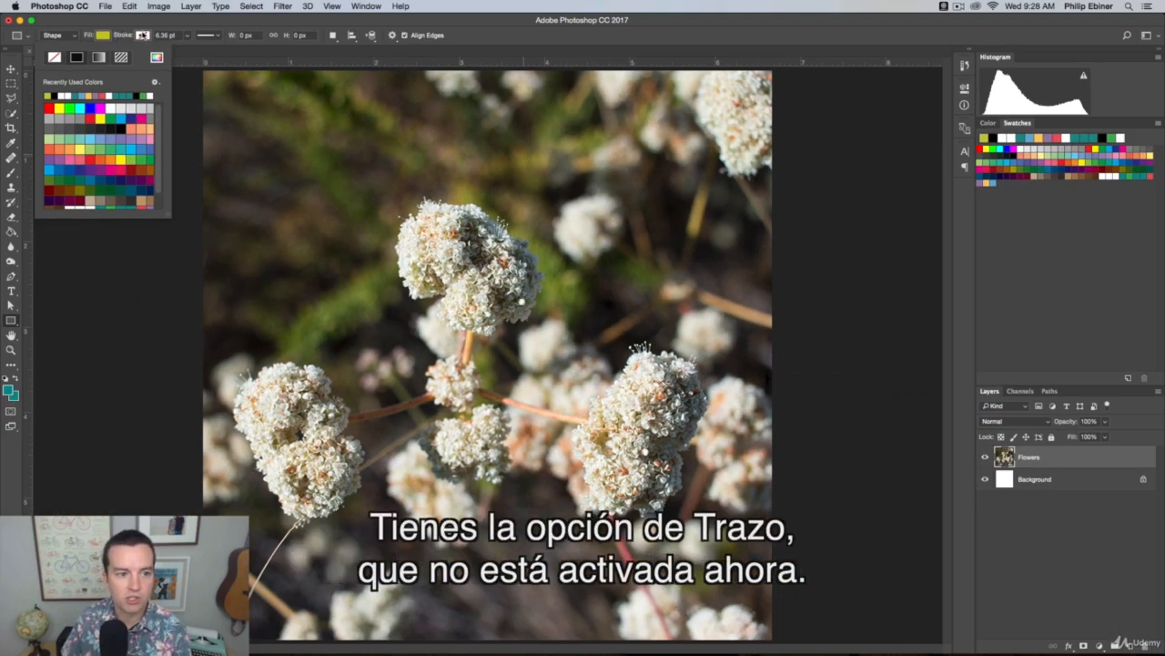
click(223, 121)
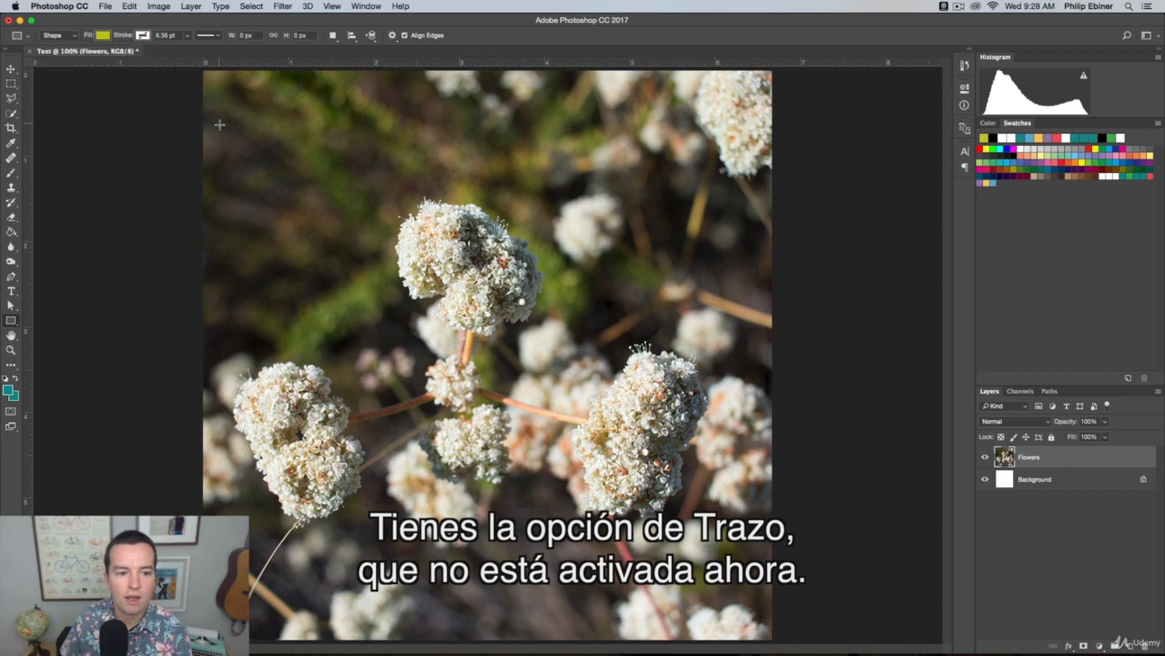
Draw a rectangle about 836 by 113 px across the upper part of the photo and round all its corners to 10 px
drag(218, 123, 695, 187)
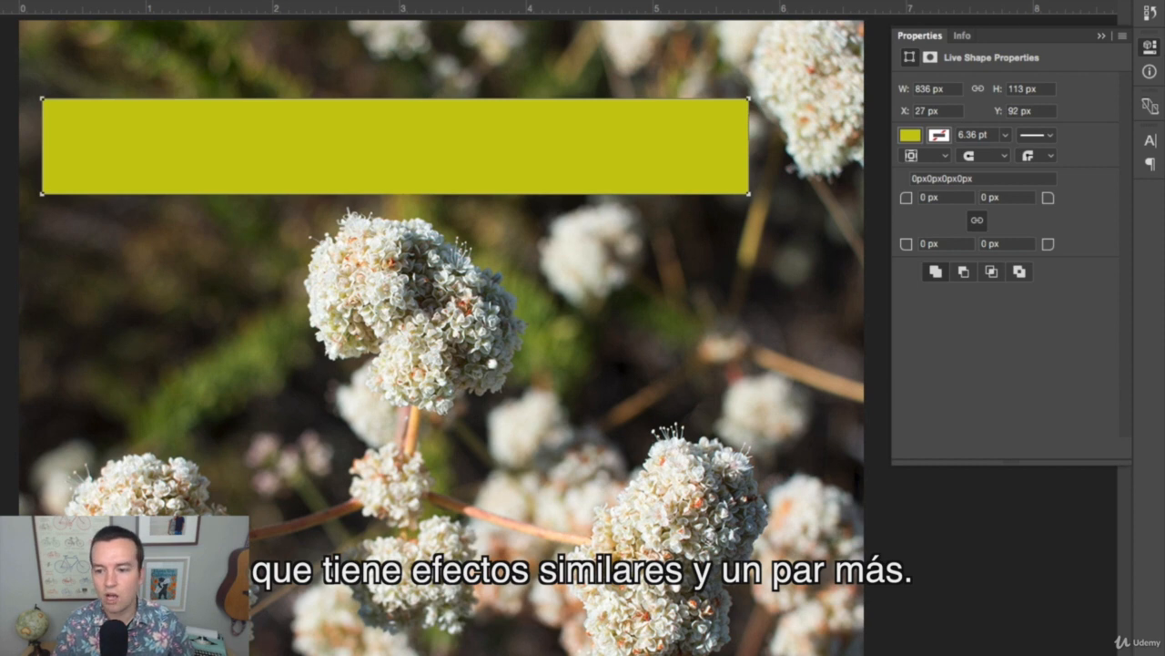
click(924, 196)
text(1)
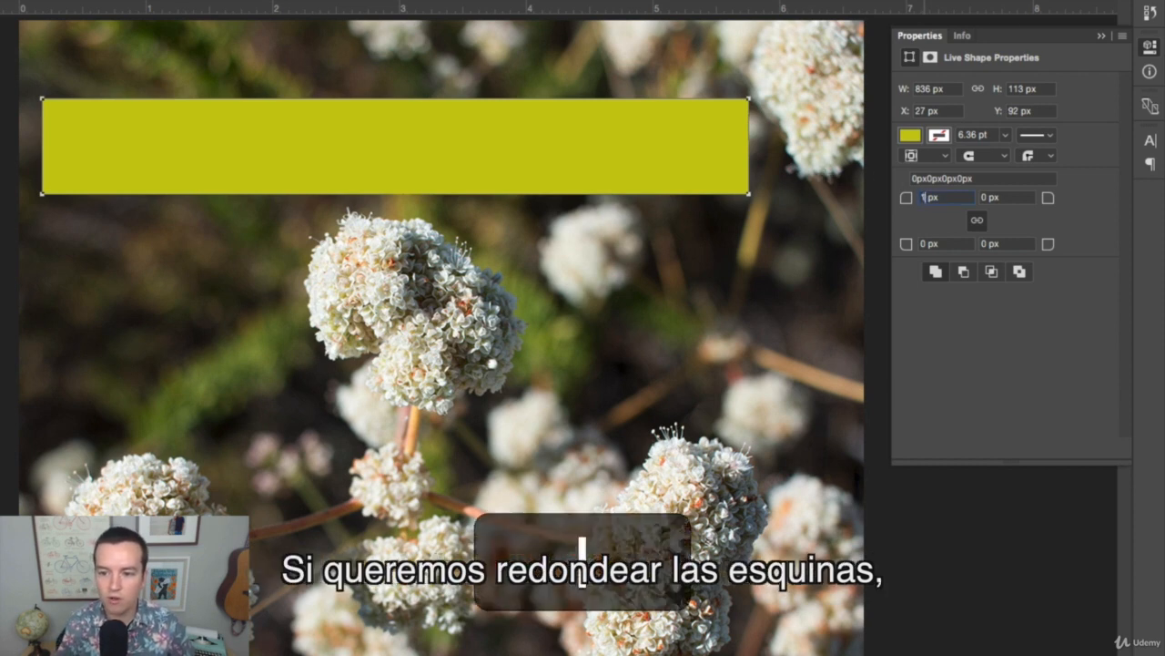
text(0)
key(Tab)
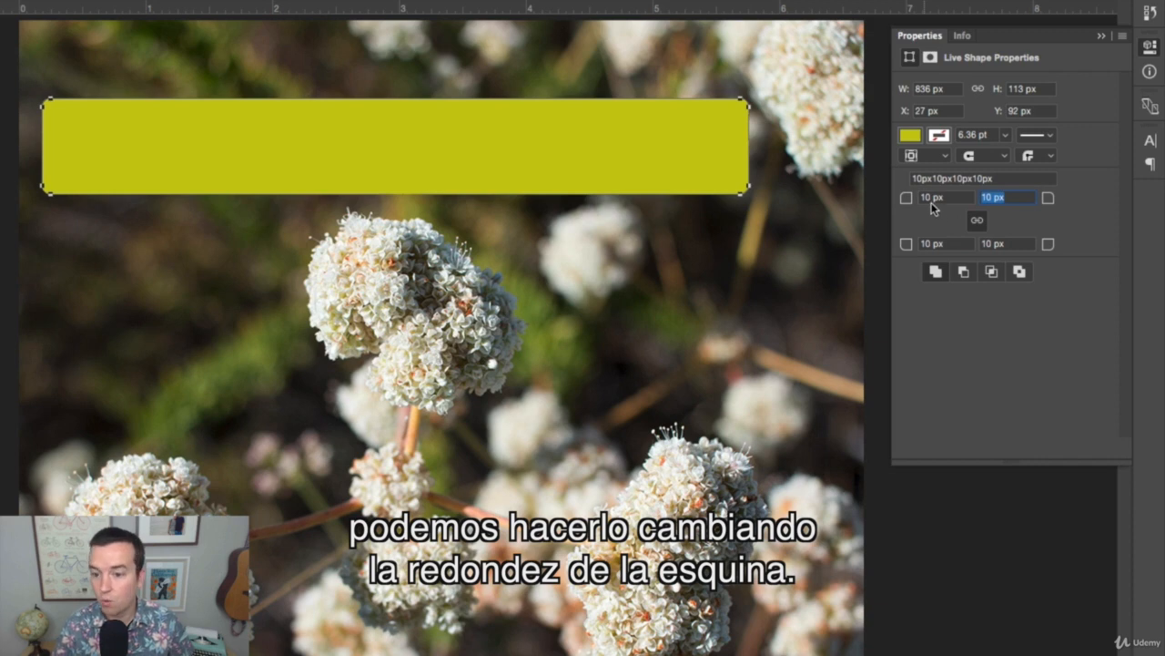
click(1151, 48)
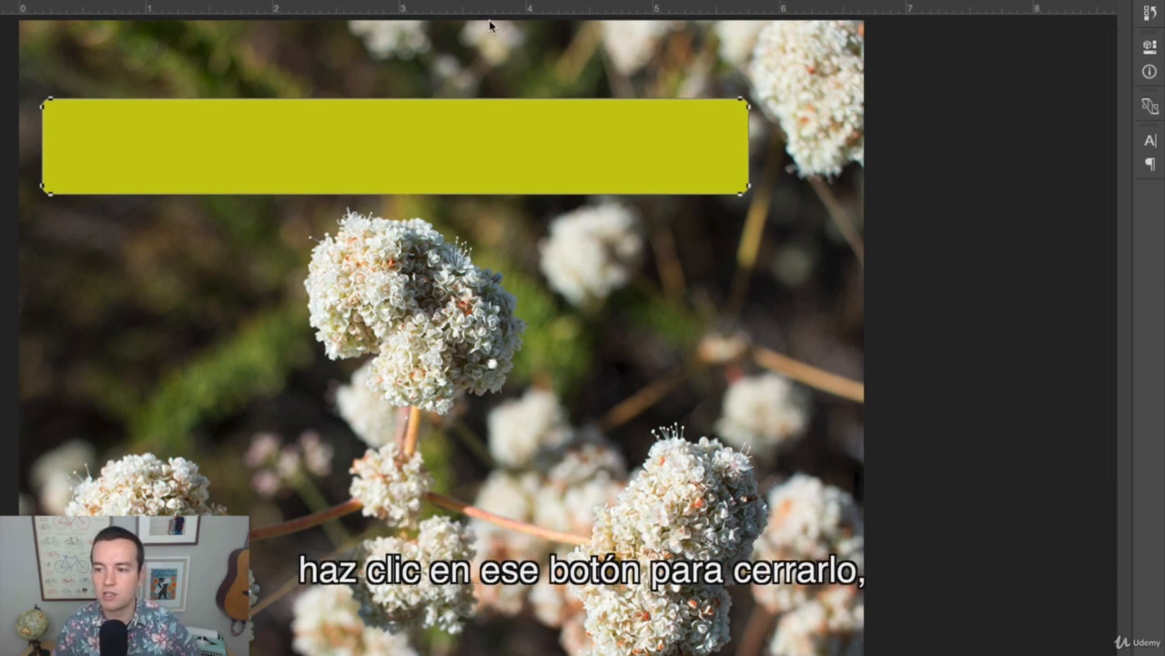
click(1152, 48)
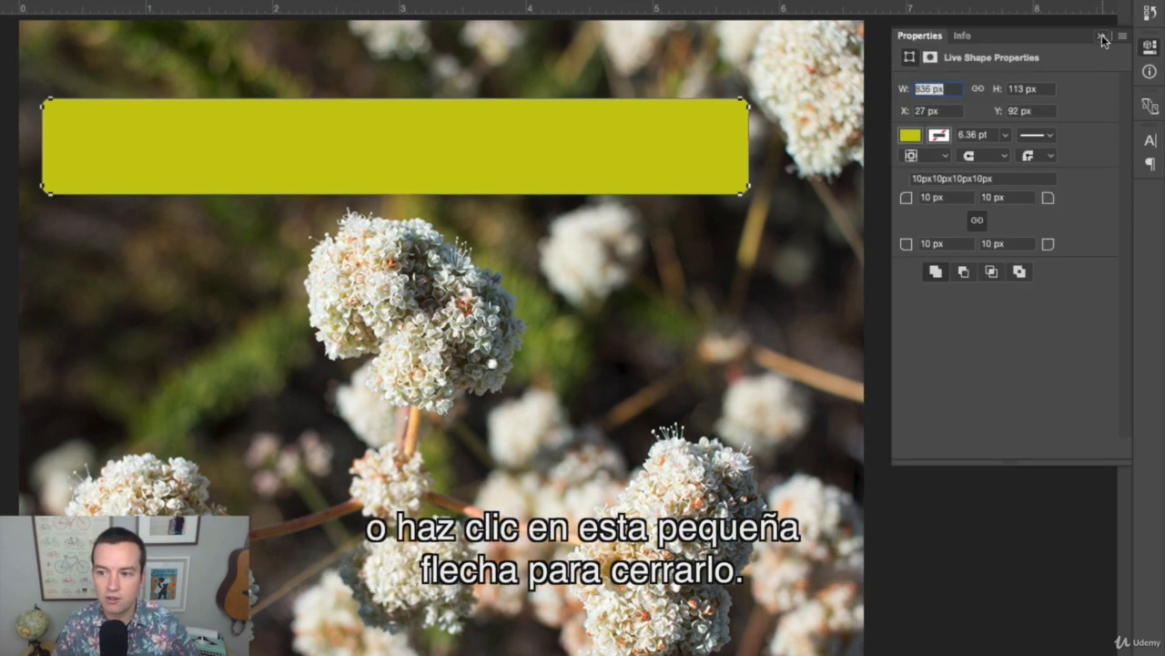
click(1102, 37)
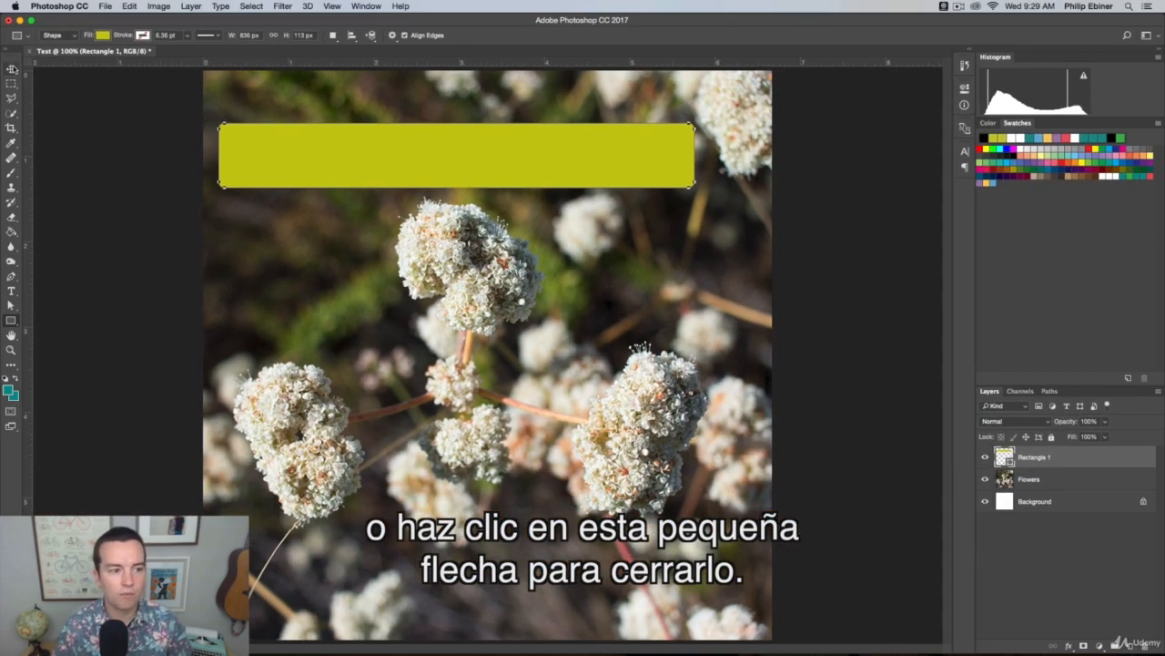
Move the rectangle to the bottom of the photo and back to the top, roughly centred horizontally, and deselect it
key(v)
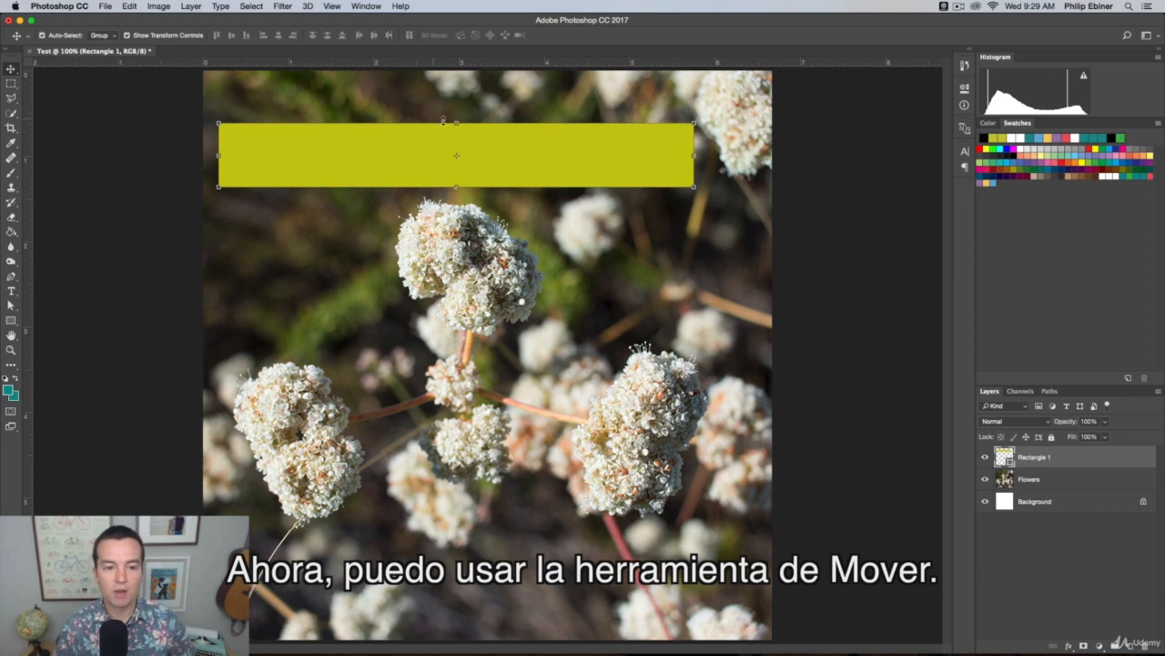
drag(428, 144, 462, 565)
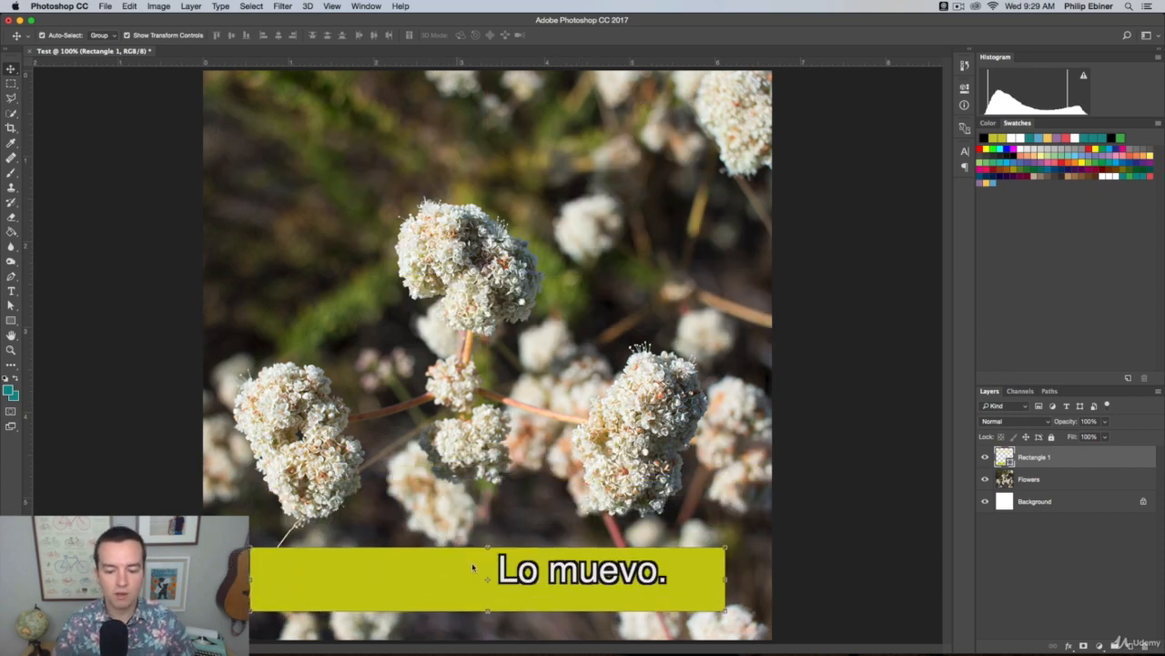
drag(604, 587, 605, 151)
click(920, 153)
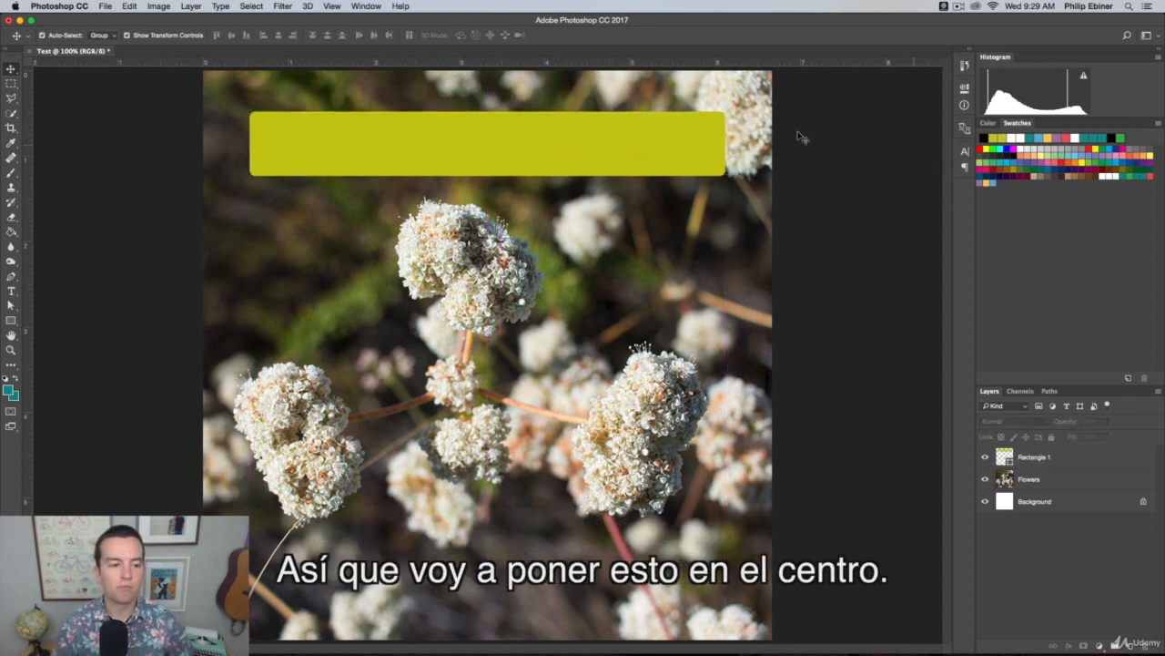
Activate the Type tool and examine the font, character and paragraph settings
click(12, 291)
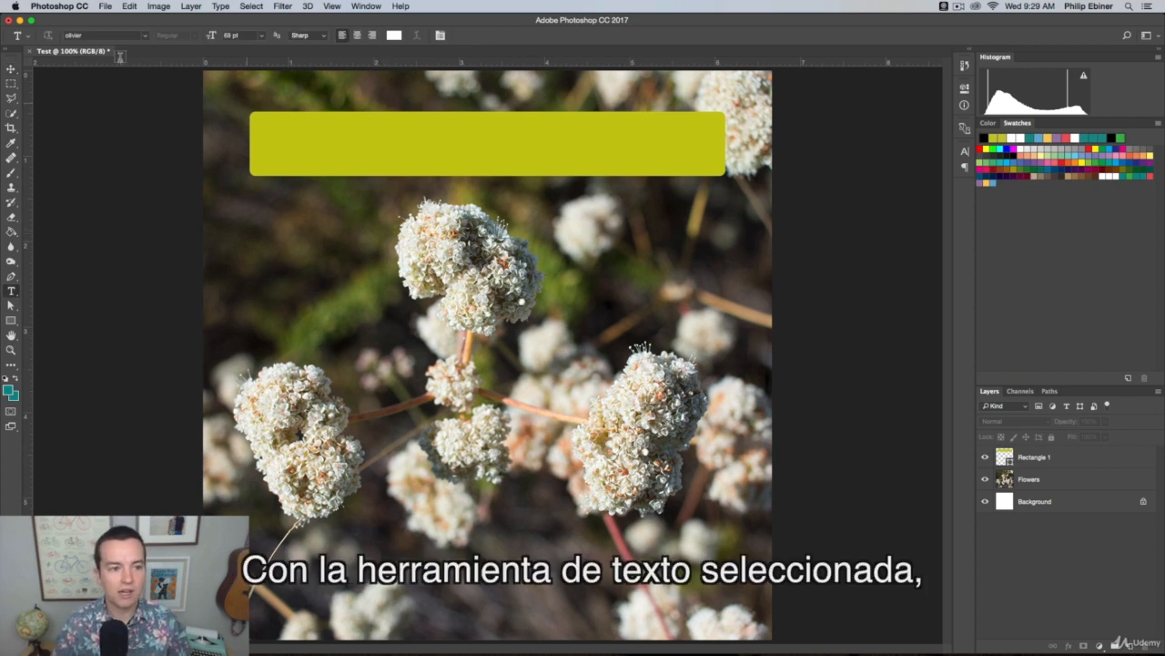
click(75, 34)
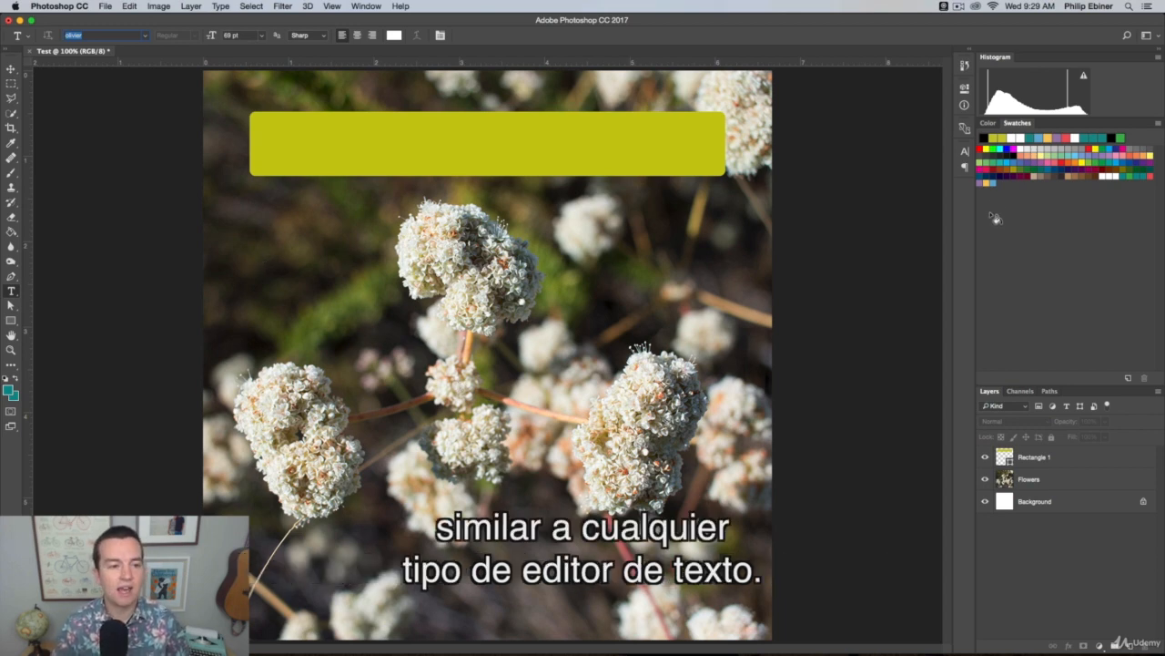
click(965, 152)
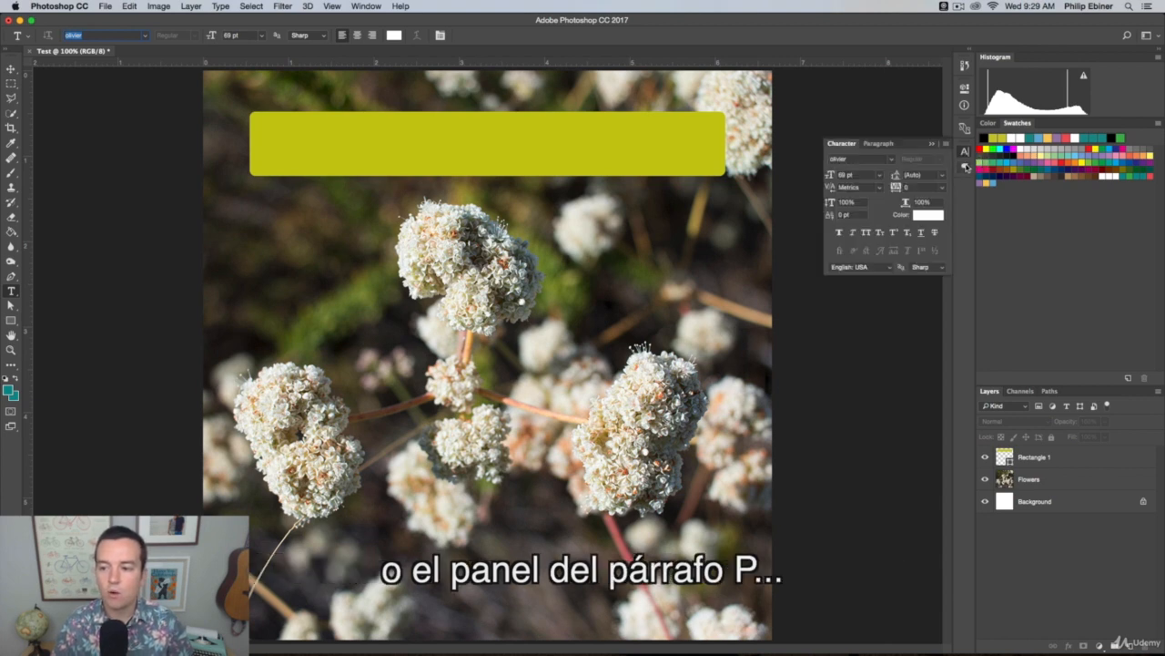
click(966, 170)
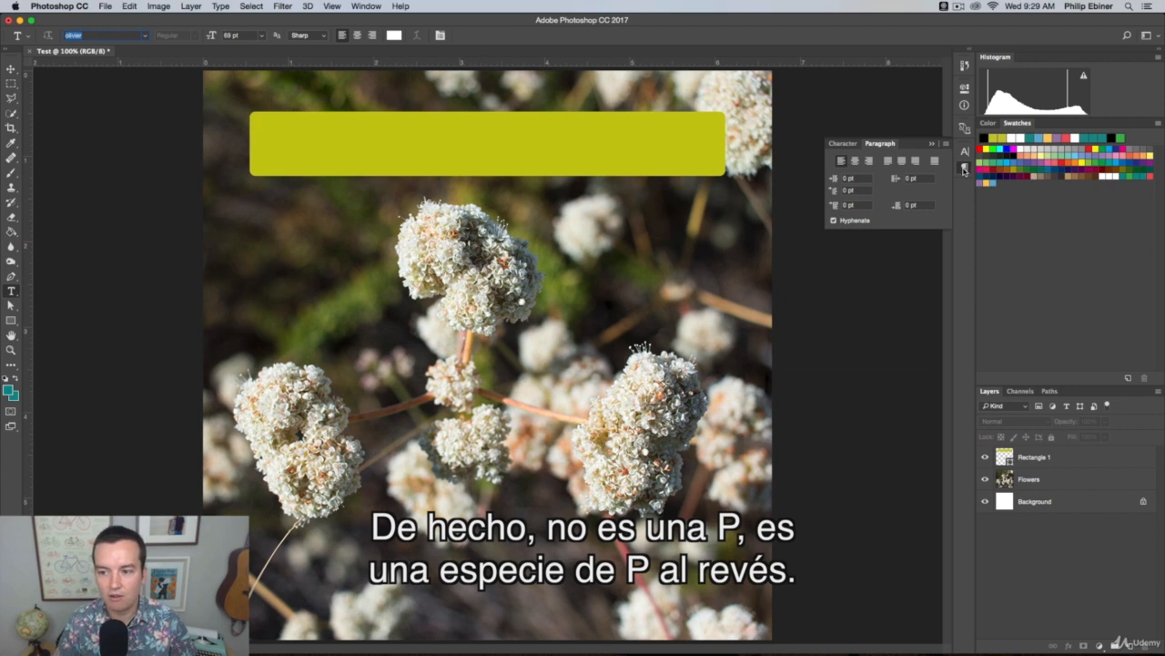
click(961, 150)
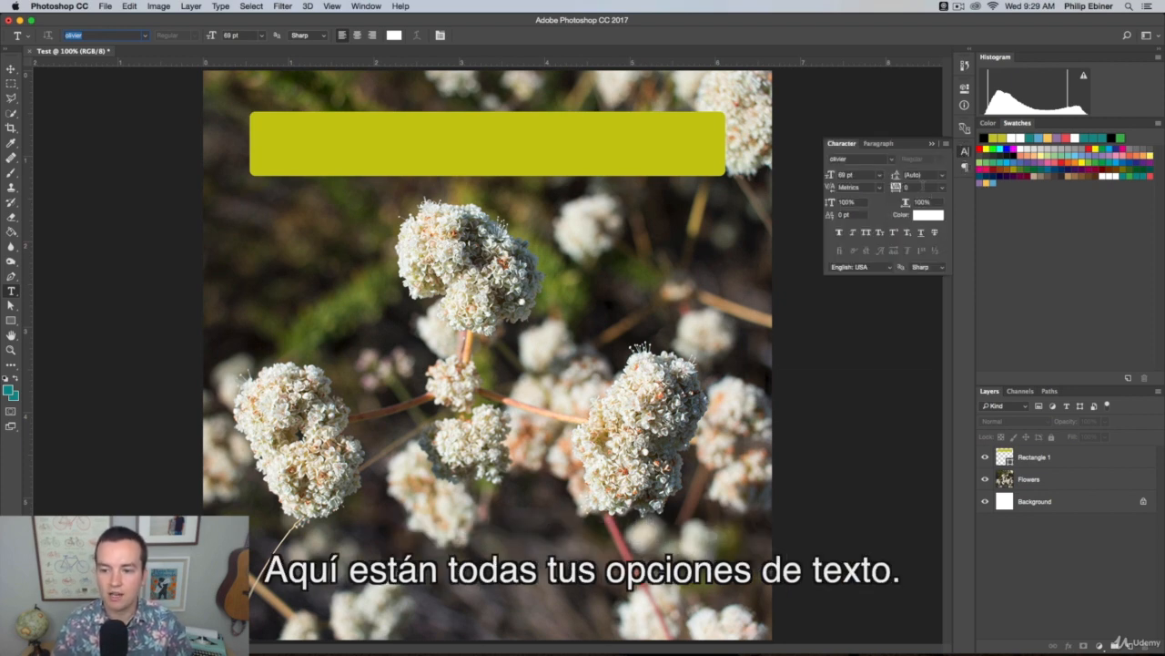
Add the text "Flowers" below the rectangle, across the upper central flower head
click(361, 259)
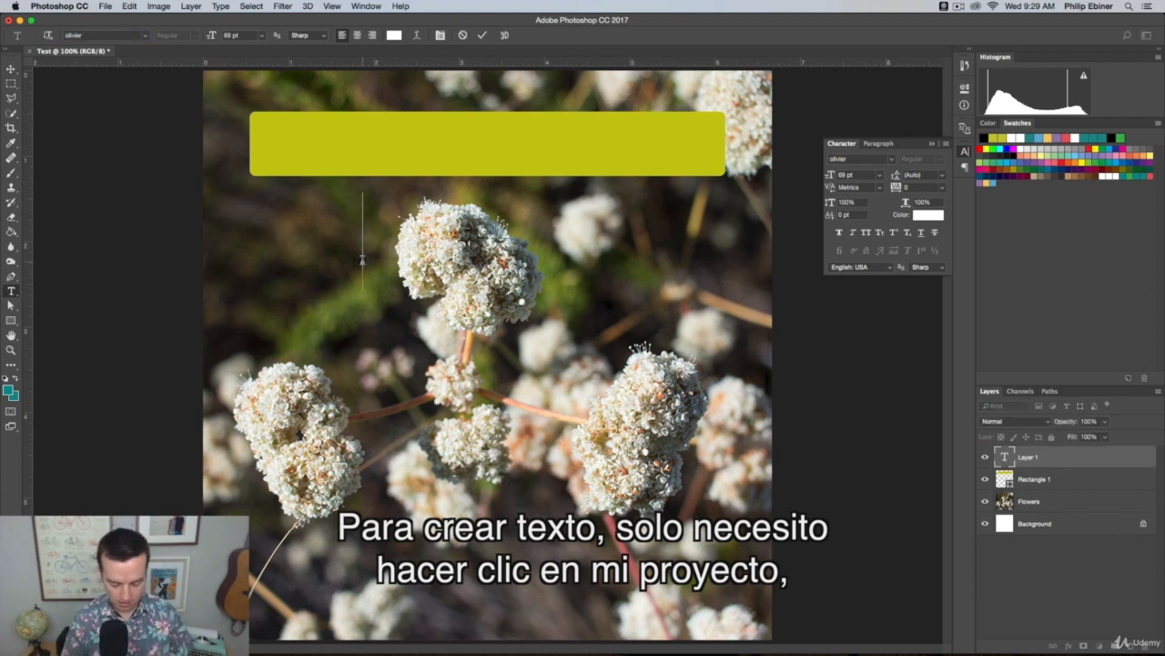
key(shift)
text(FO)
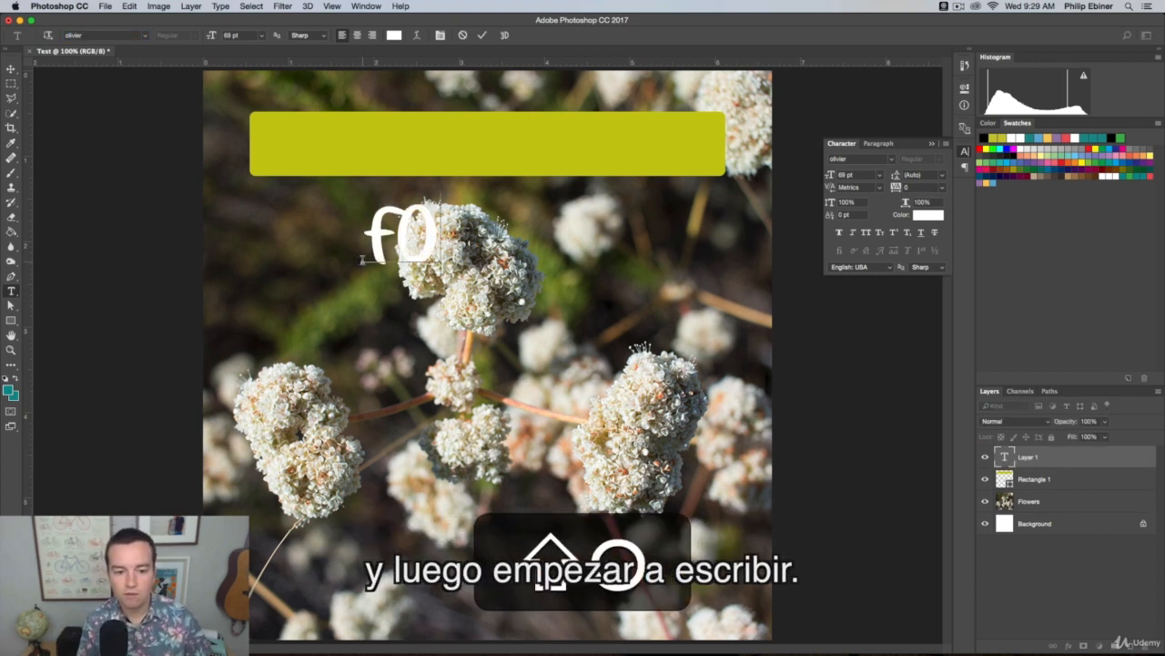
key(BackSpace)
text(LO)
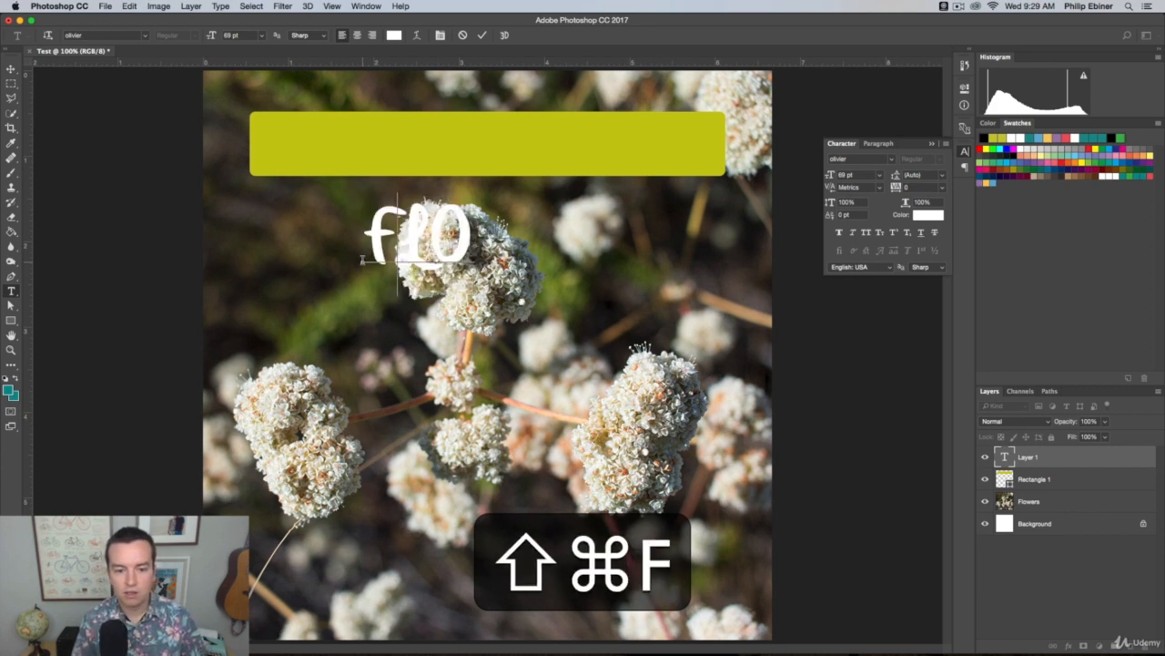
key(BackSpace)
text(owers)
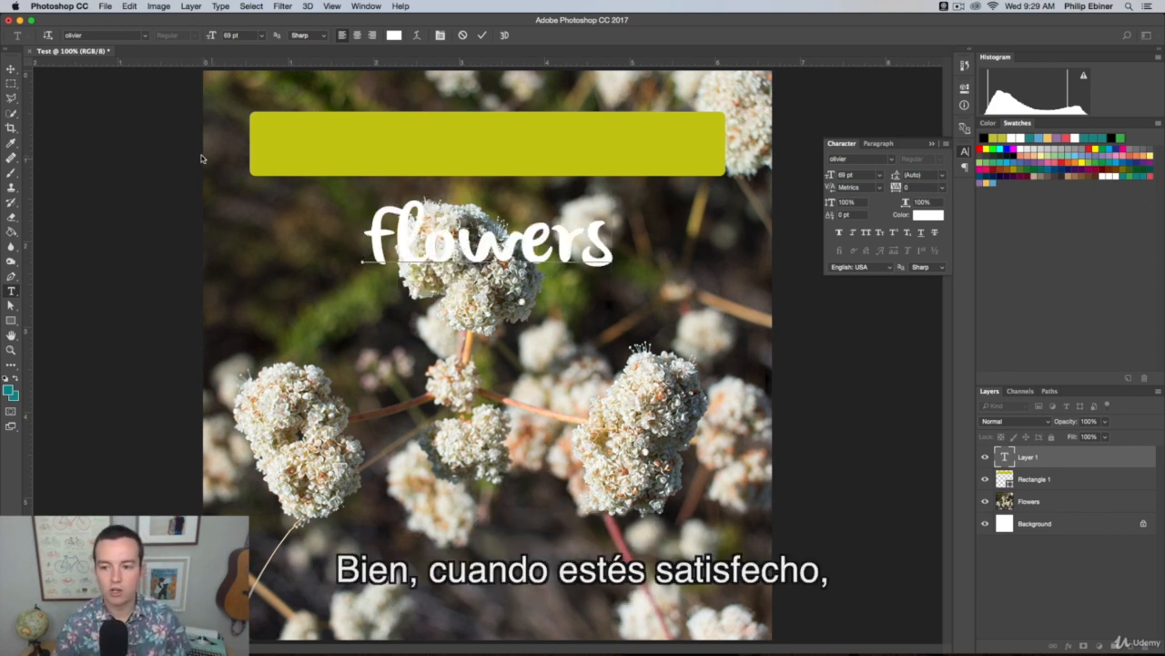
Move the Flowers text onto the yellow-green rectangle, scale it to 72.29% and place it near the rectangle's centre
click(10, 69)
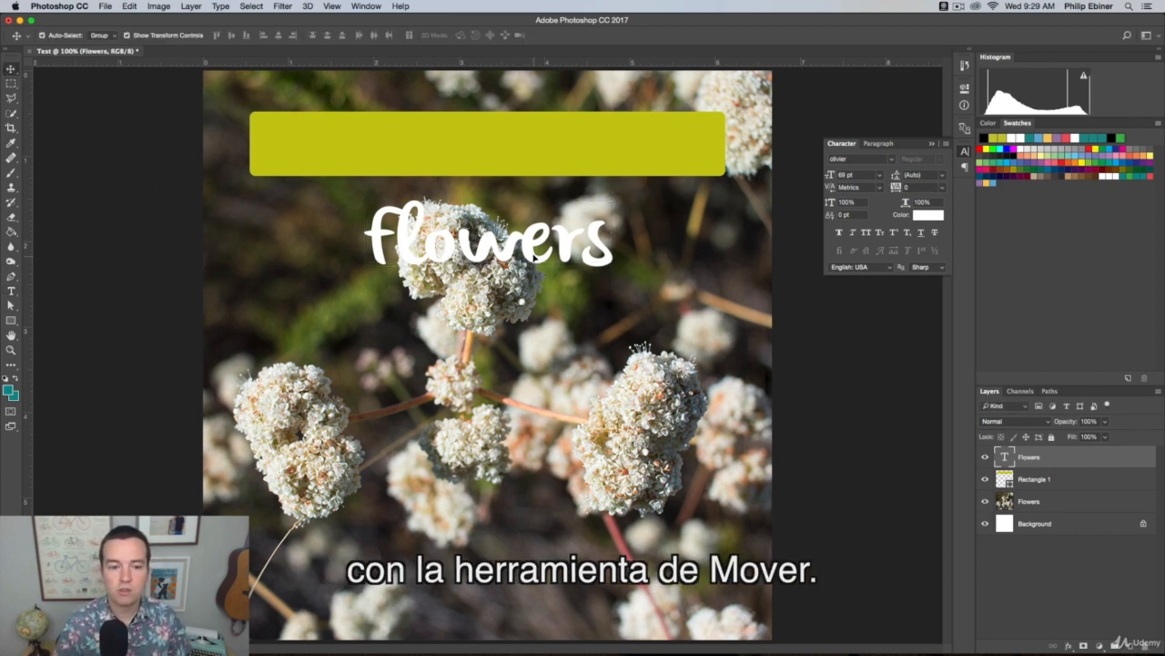
drag(528, 251, 432, 157)
key(ctrl+t)
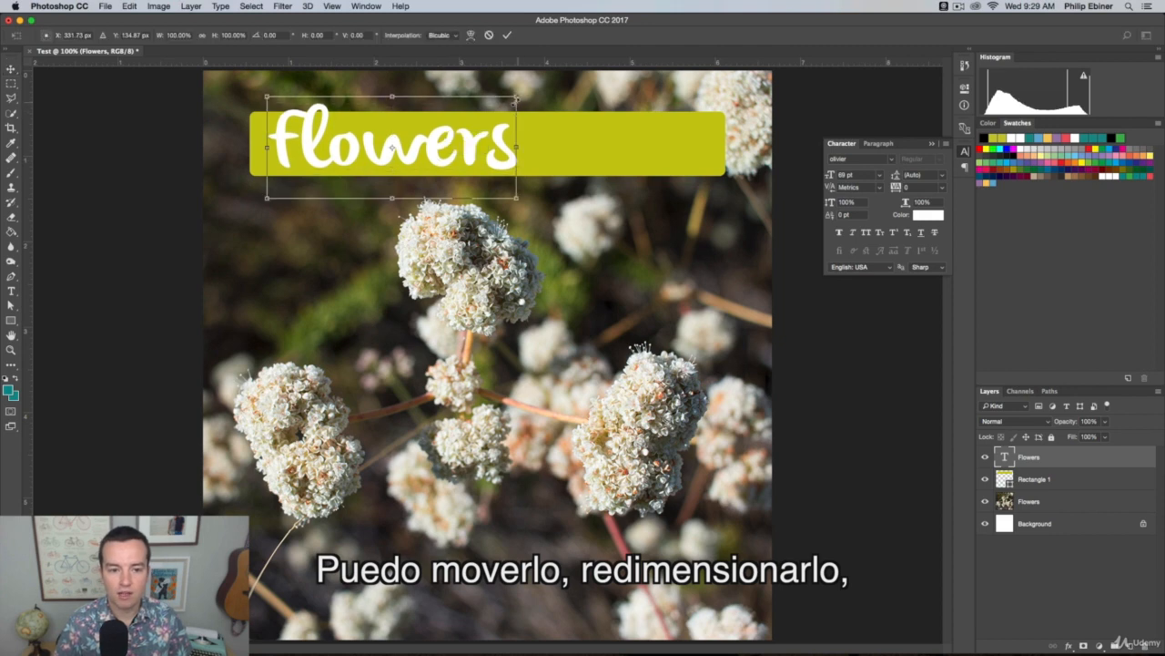
drag(520, 104, 446, 119)
drag(407, 172, 546, 157)
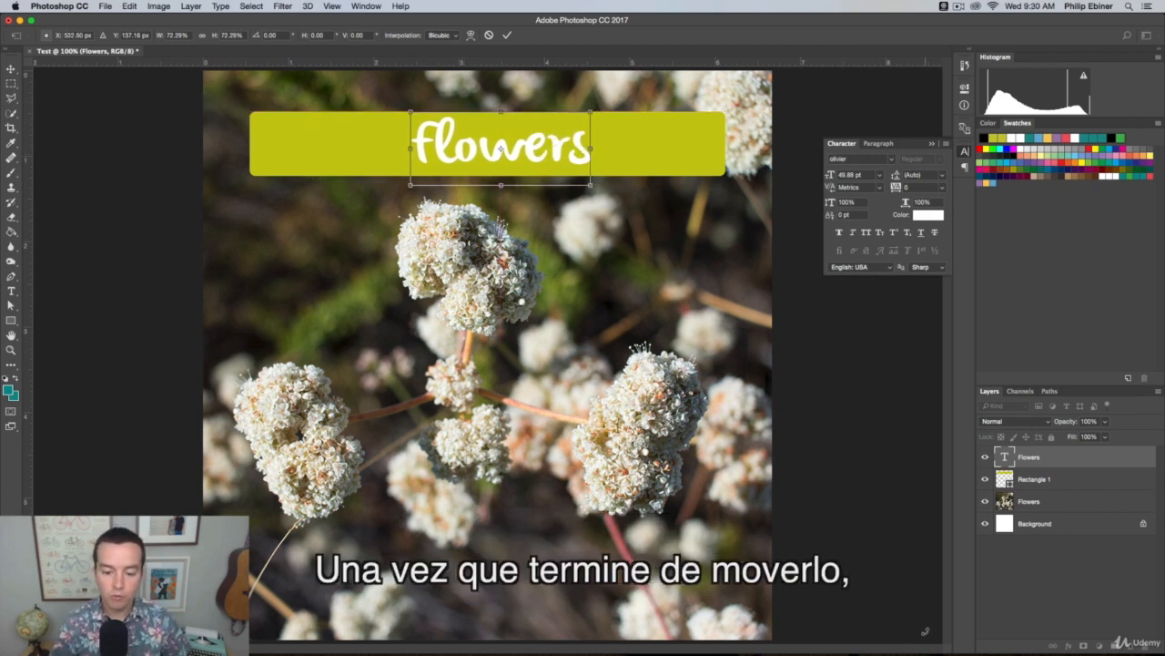
key(Return)
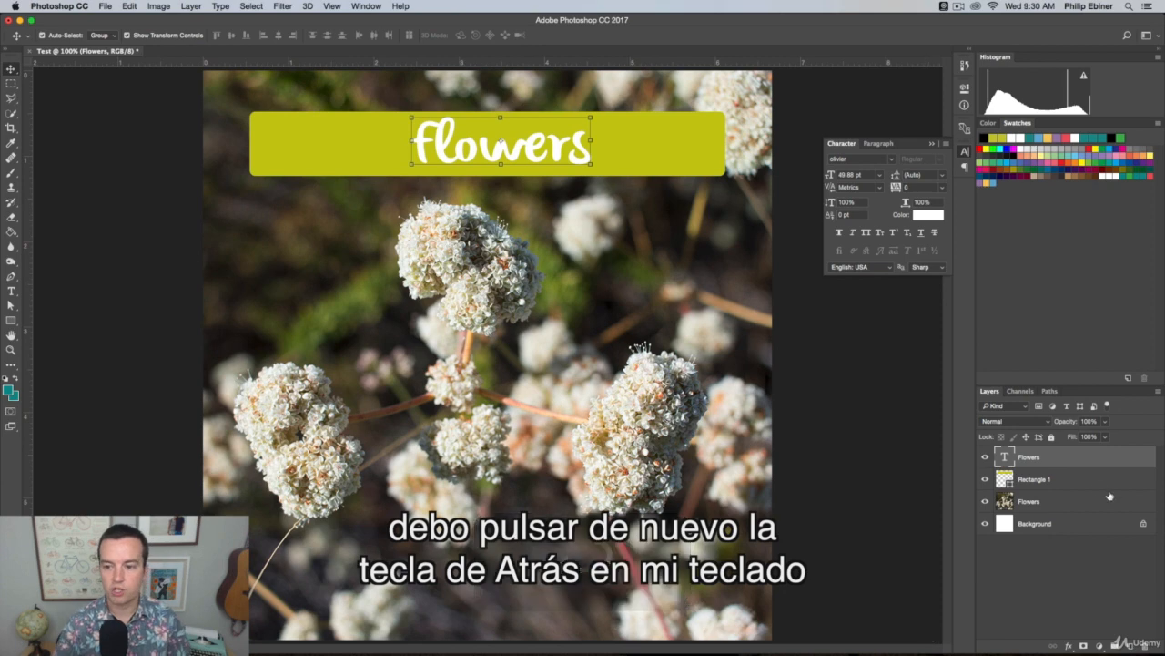
click(965, 153)
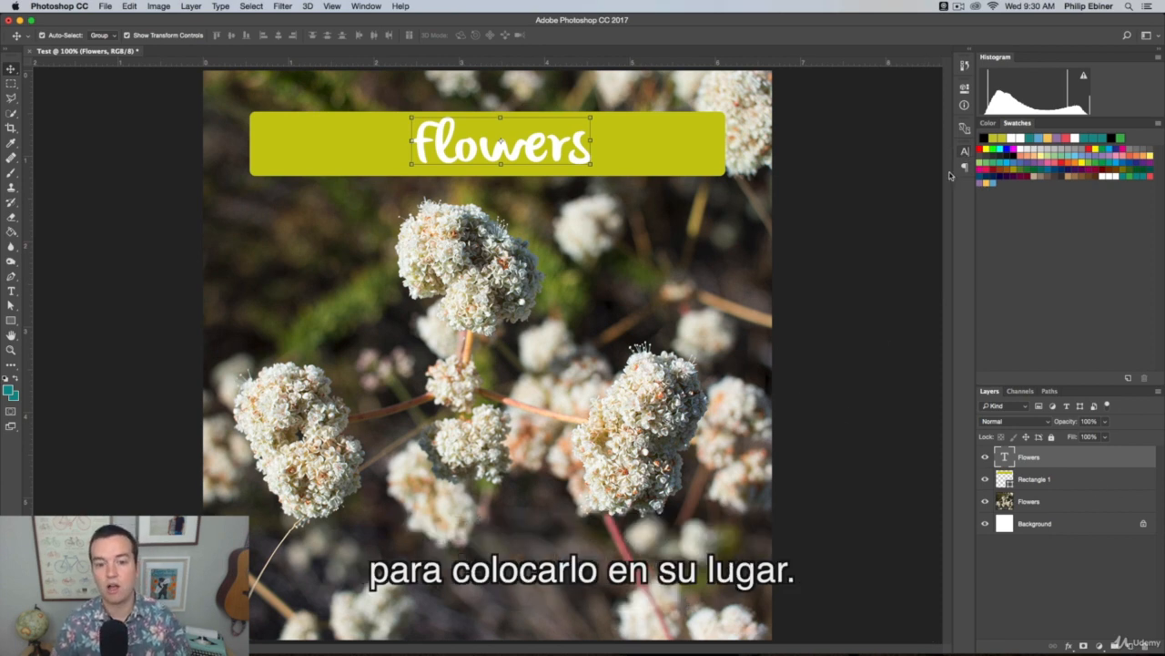
Add a Hue/Saturation adjustment layer directly above the Flowers photo layer, trying Saturation -100 and settling on +46
click(892, 473)
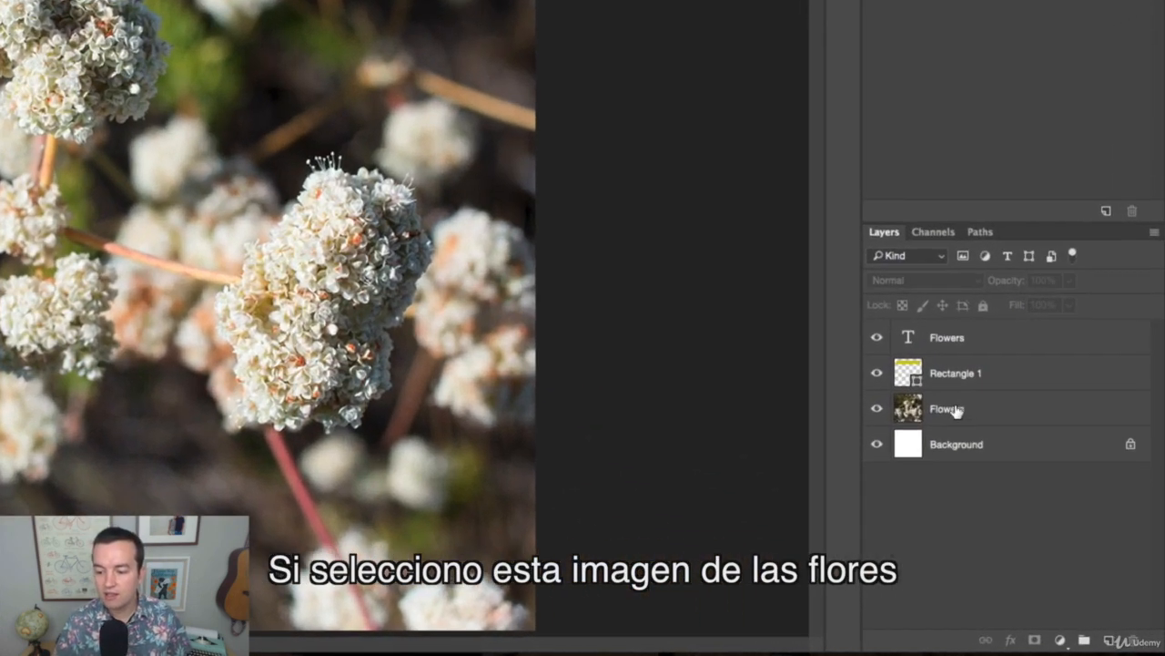
click(1035, 501)
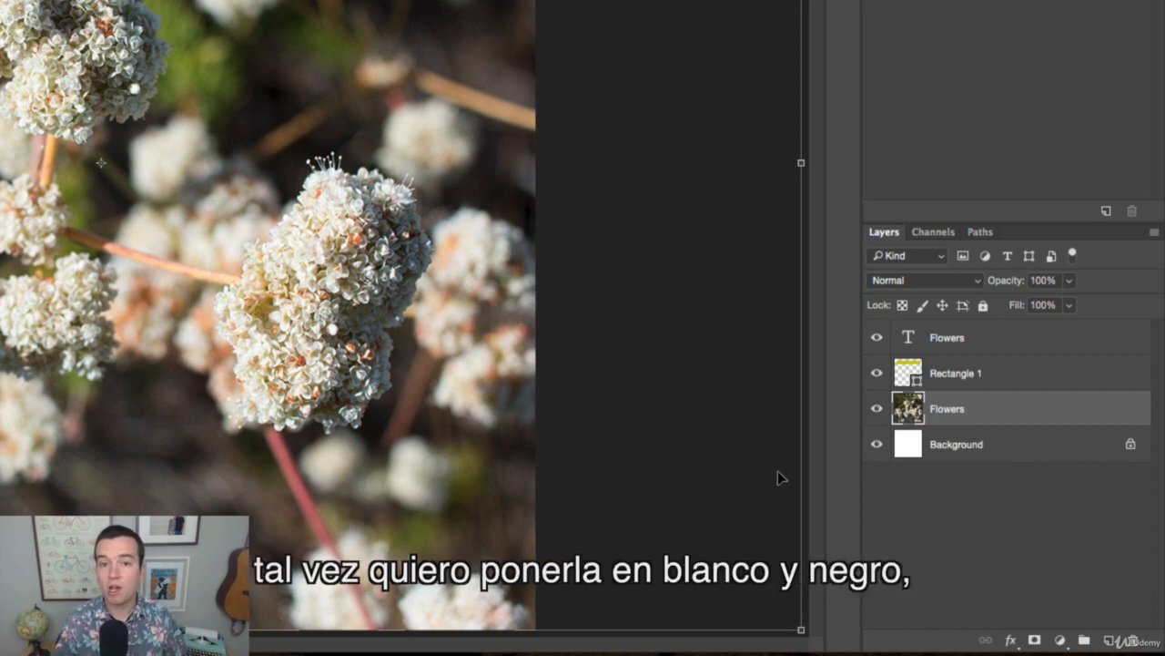
click(1060, 641)
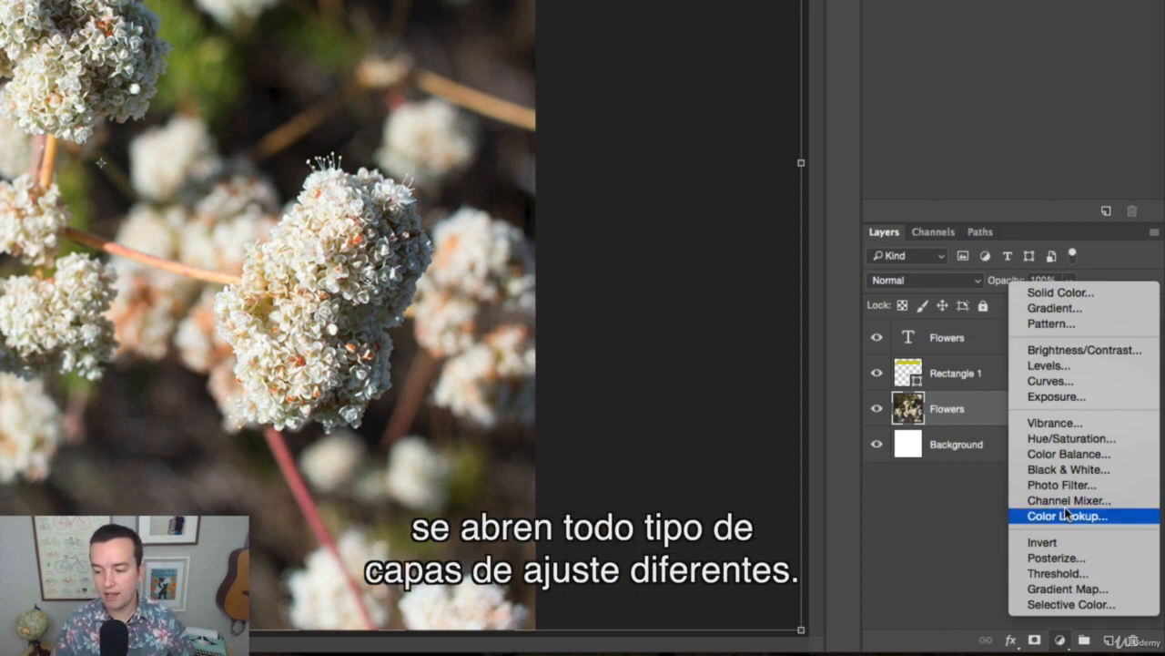
click(1097, 442)
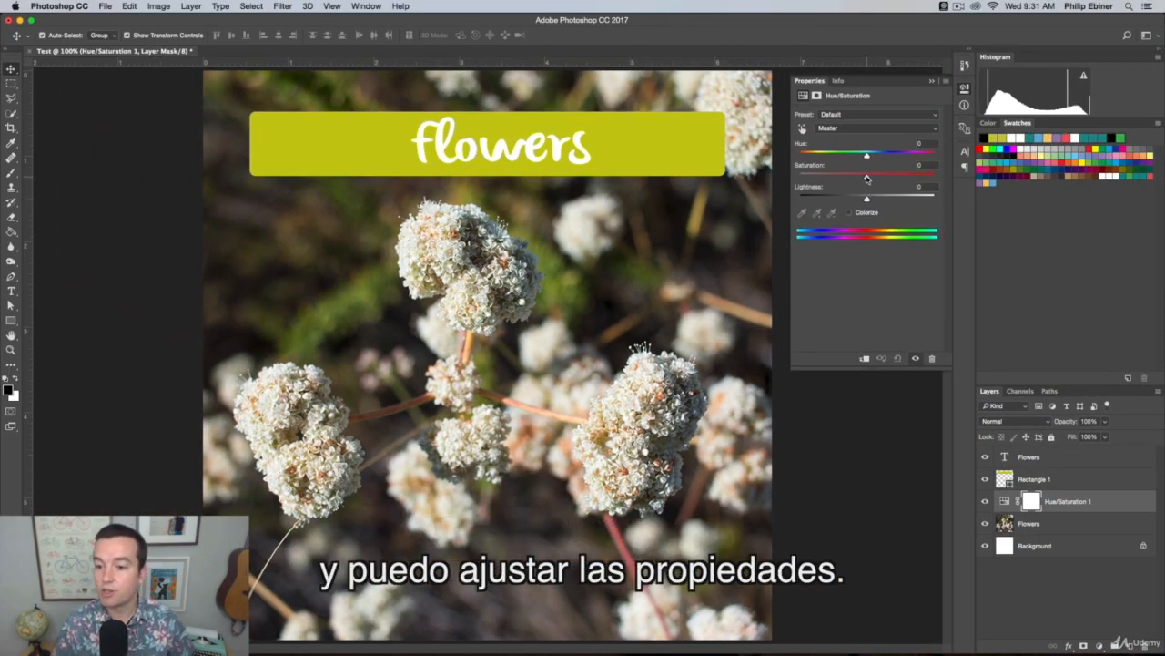
drag(867, 175, 733, 169)
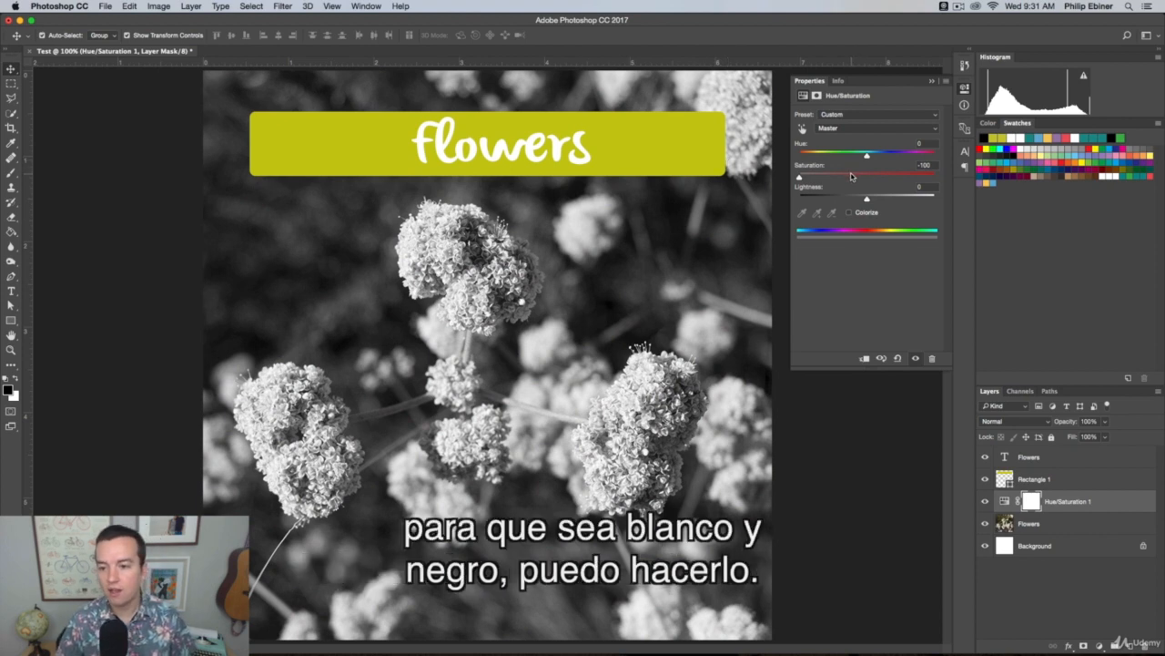
drag(852, 176, 896, 178)
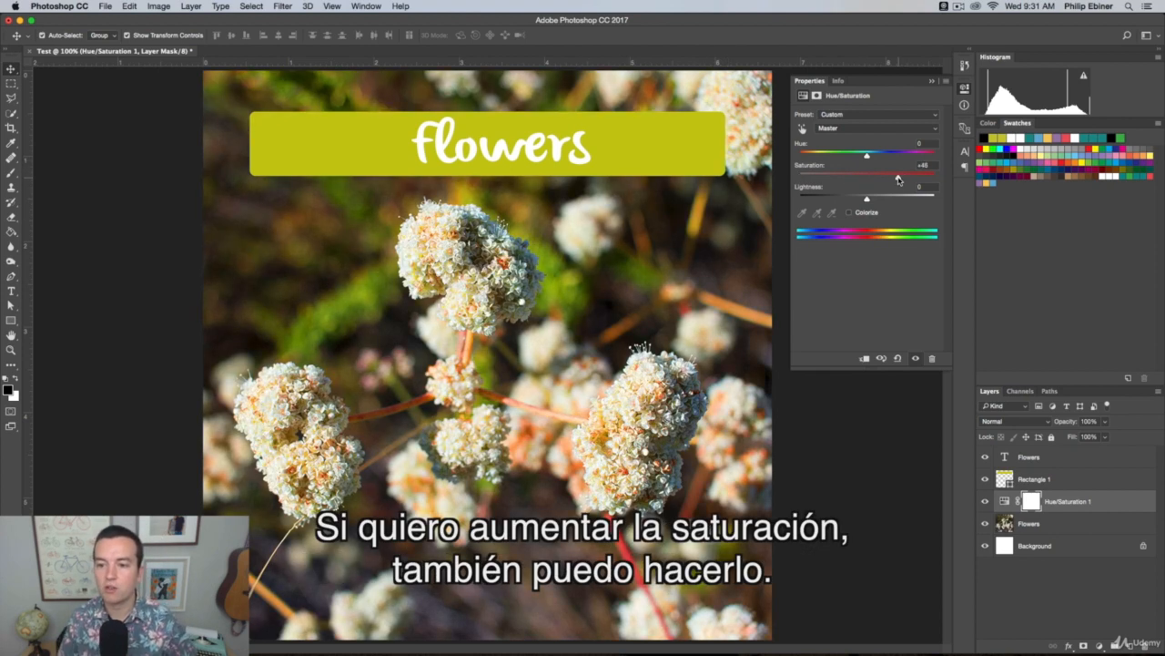
Move the Hue/Saturation layer above Rectangle 1 and return it to its place between the rectangle and the photo
click(1111, 510)
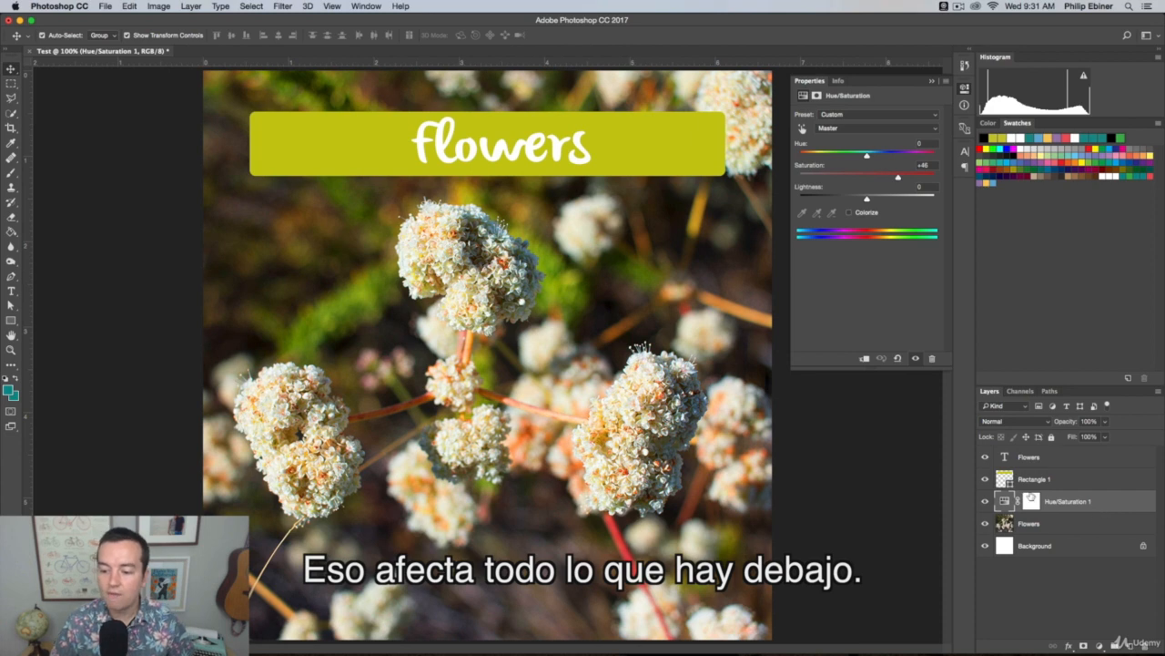
drag(1103, 504, 1096, 471)
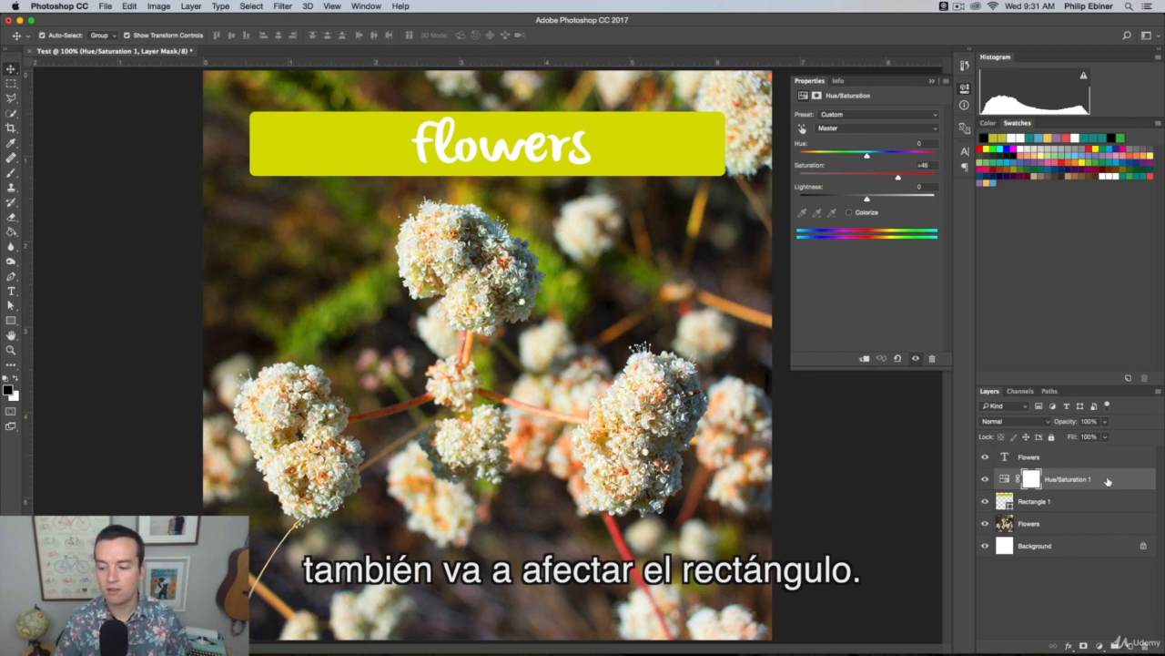
drag(1107, 480, 1095, 508)
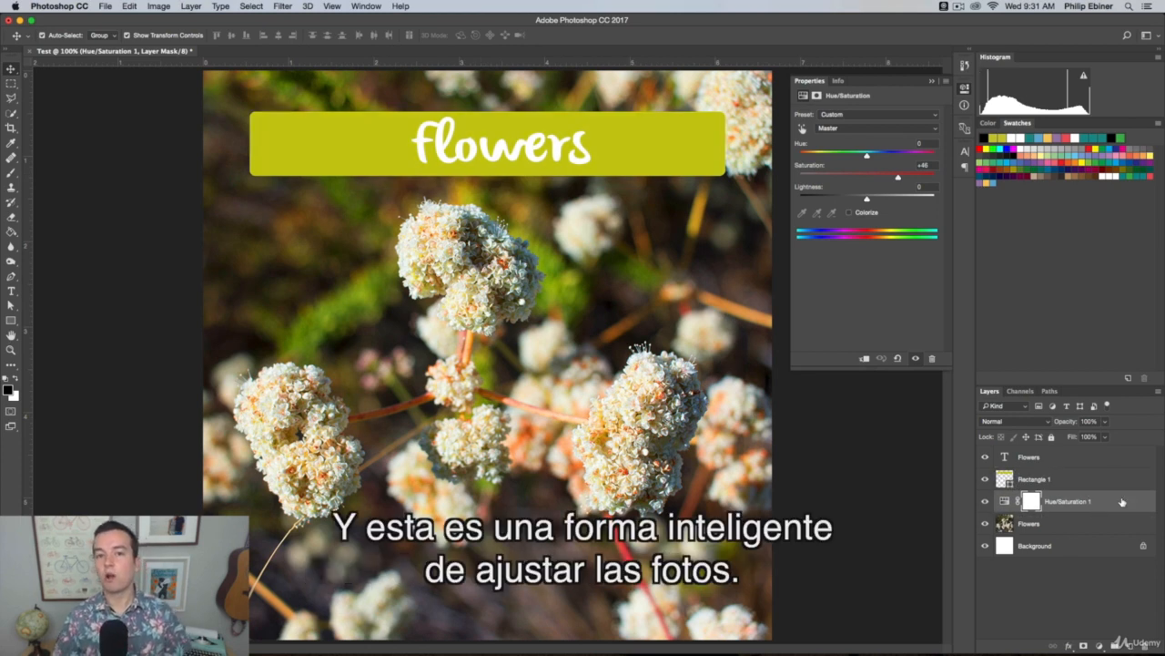
Select the Flowers photo layer and toggle the Hue/Saturation adjustment layer's visibility, leaving it hidden
click(1066, 527)
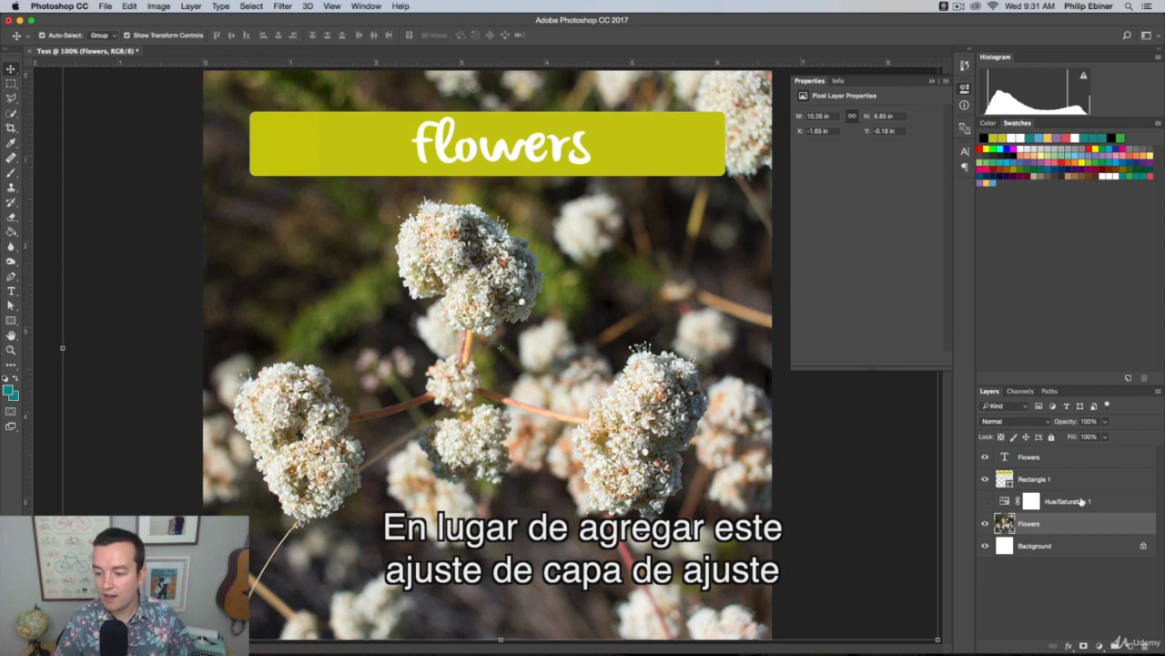
click(985, 502)
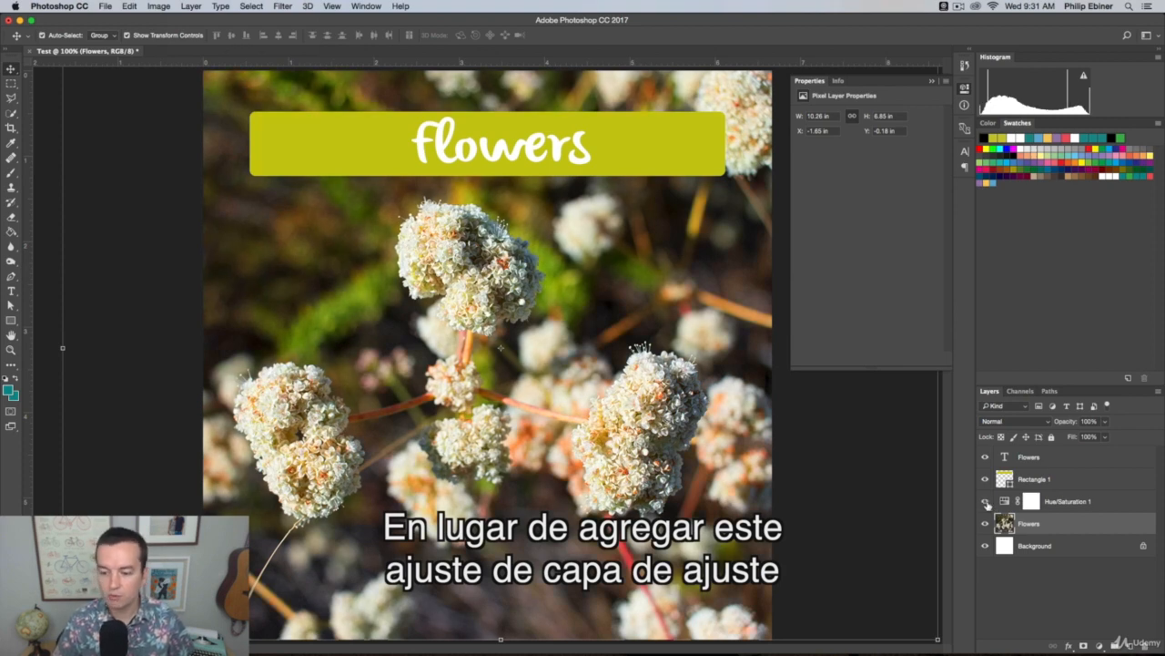
click(986, 503)
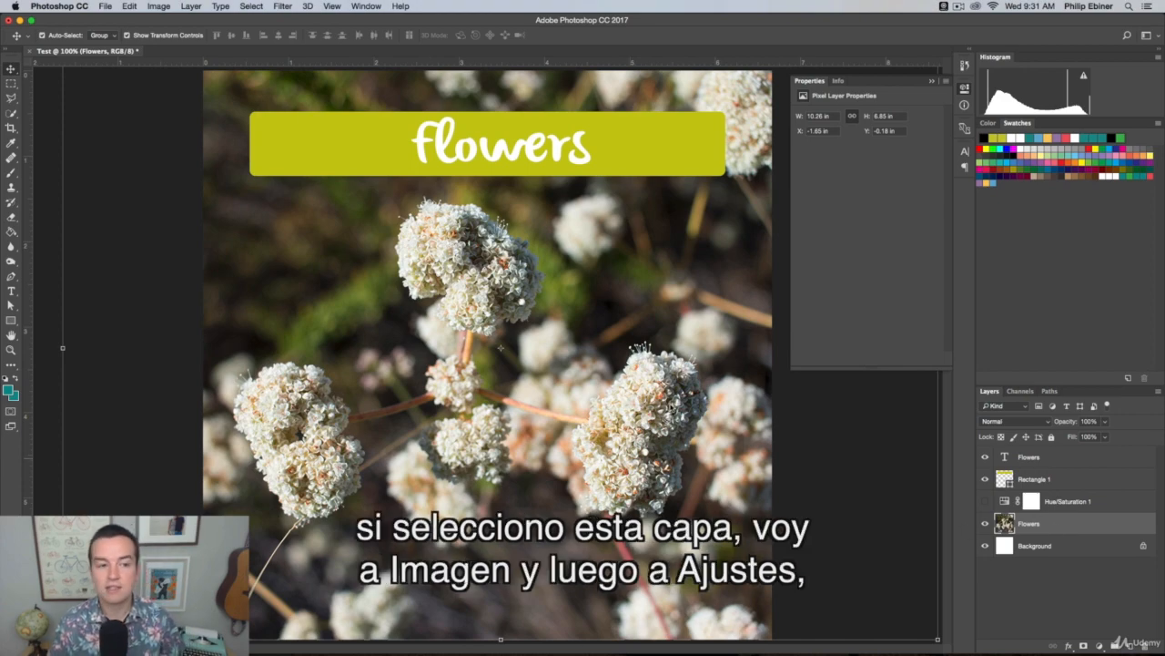
Apply a Hue/Saturation image adjustment directly to the Flowers photo layer with Saturation -100
click(159, 5)
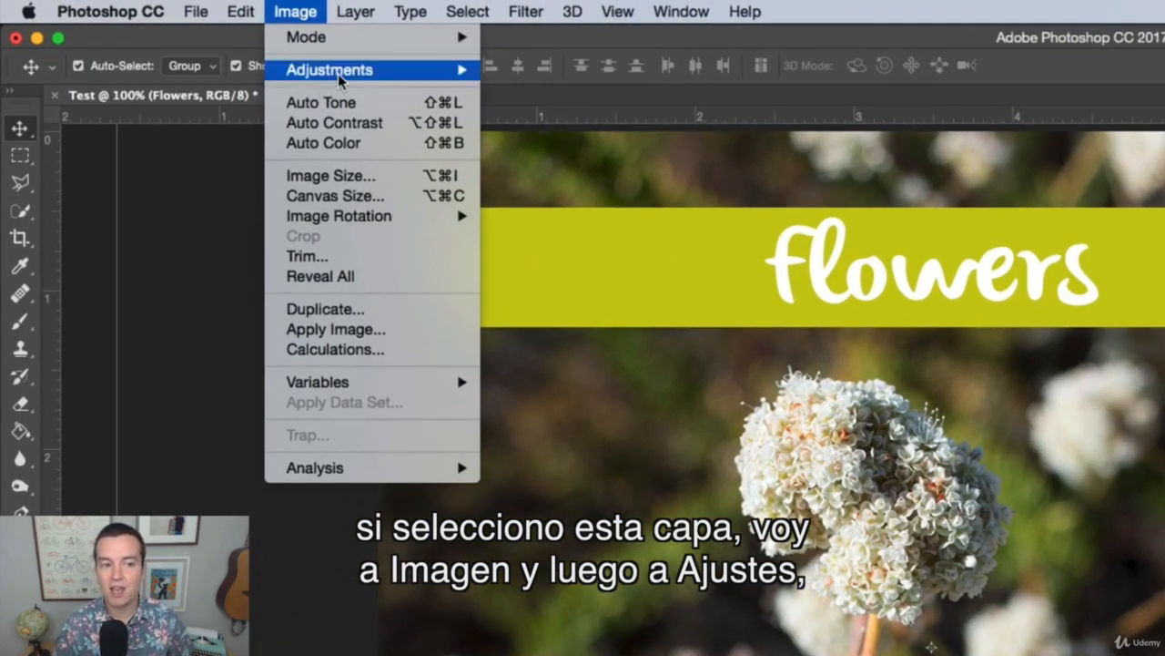
mouse_move(187, 44)
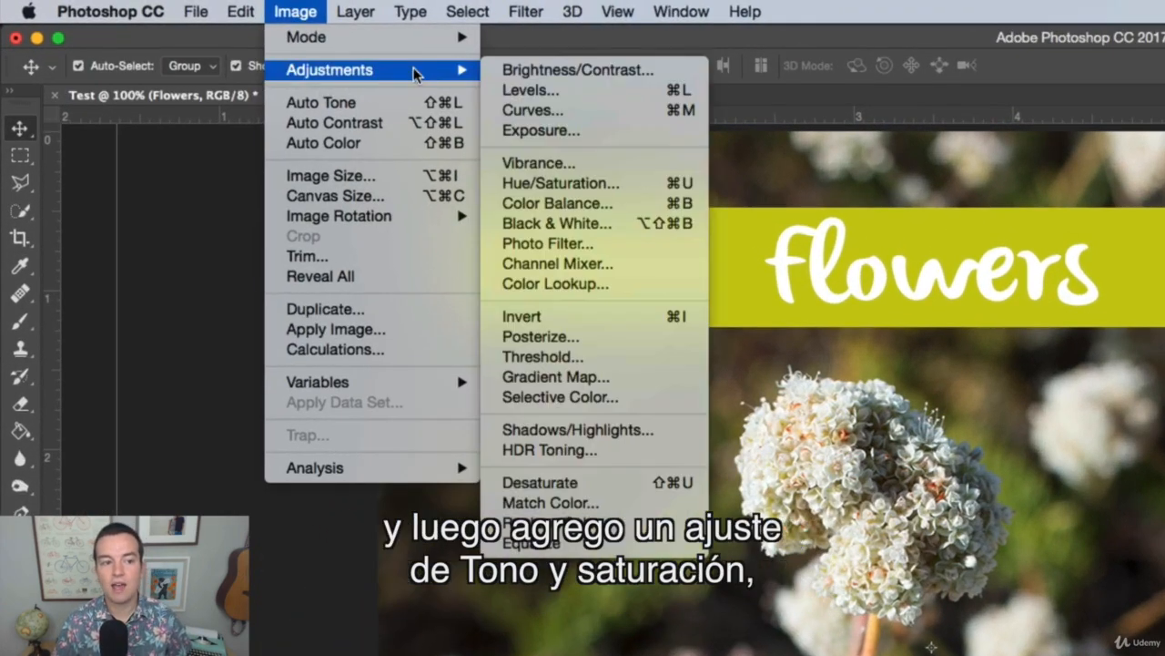
click(594, 185)
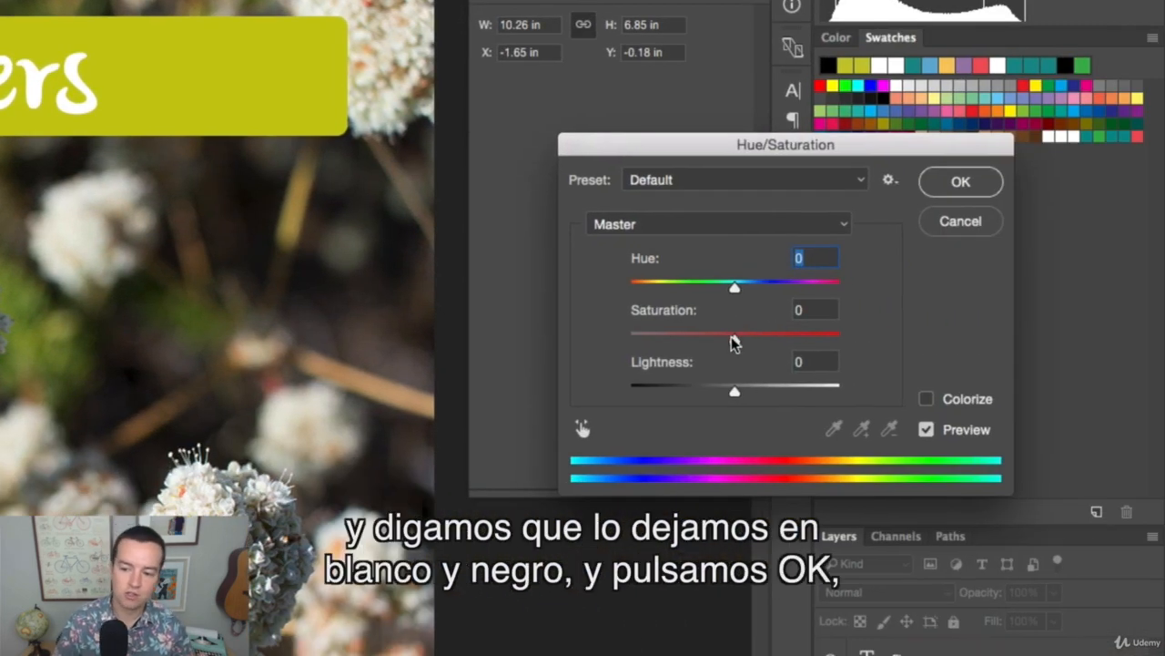
drag(734, 339, 628, 339)
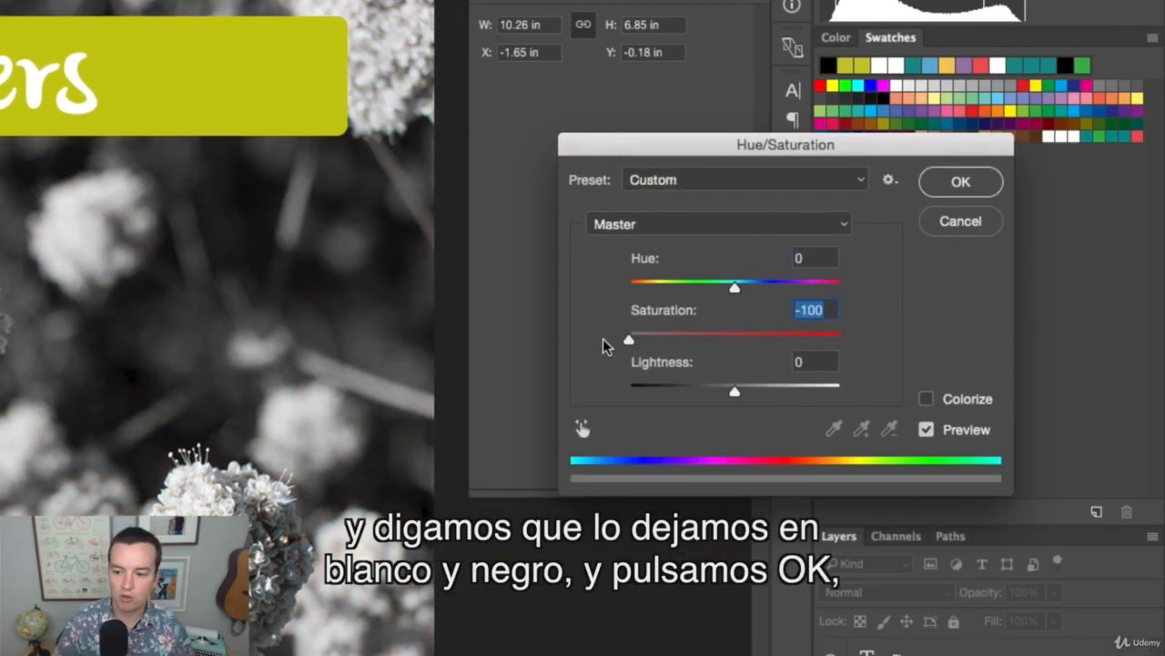
click(961, 181)
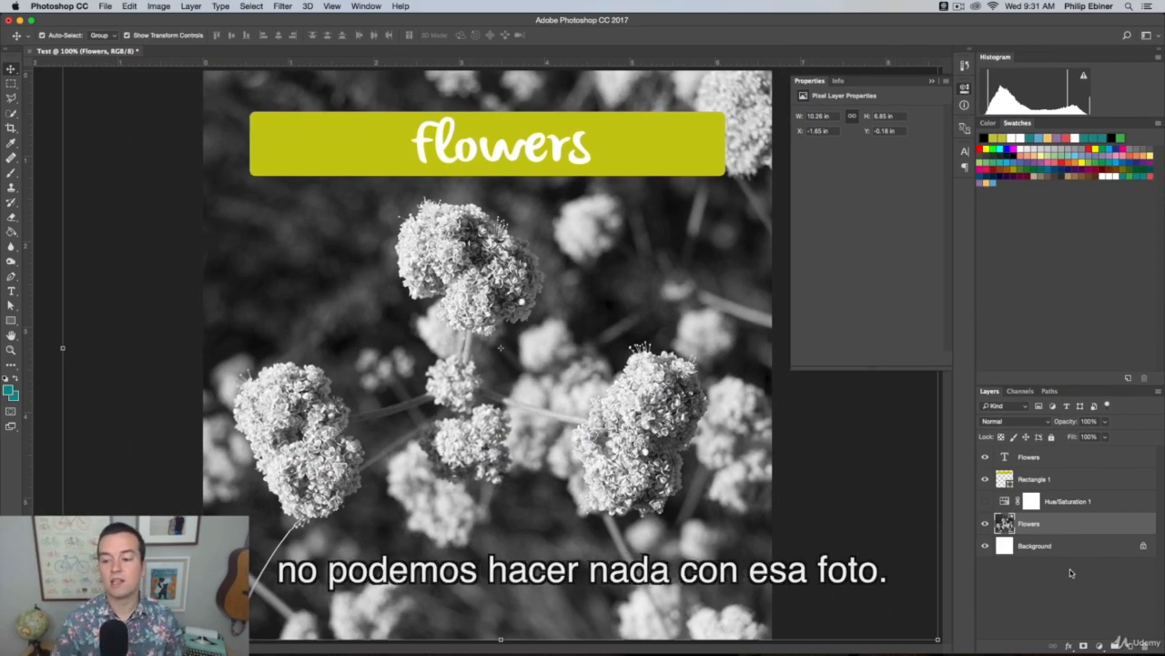
Toggle the Flowers photo layer's visibility off and on, and undo and redo its black-and-white adjustment
click(984, 525)
click(985, 525)
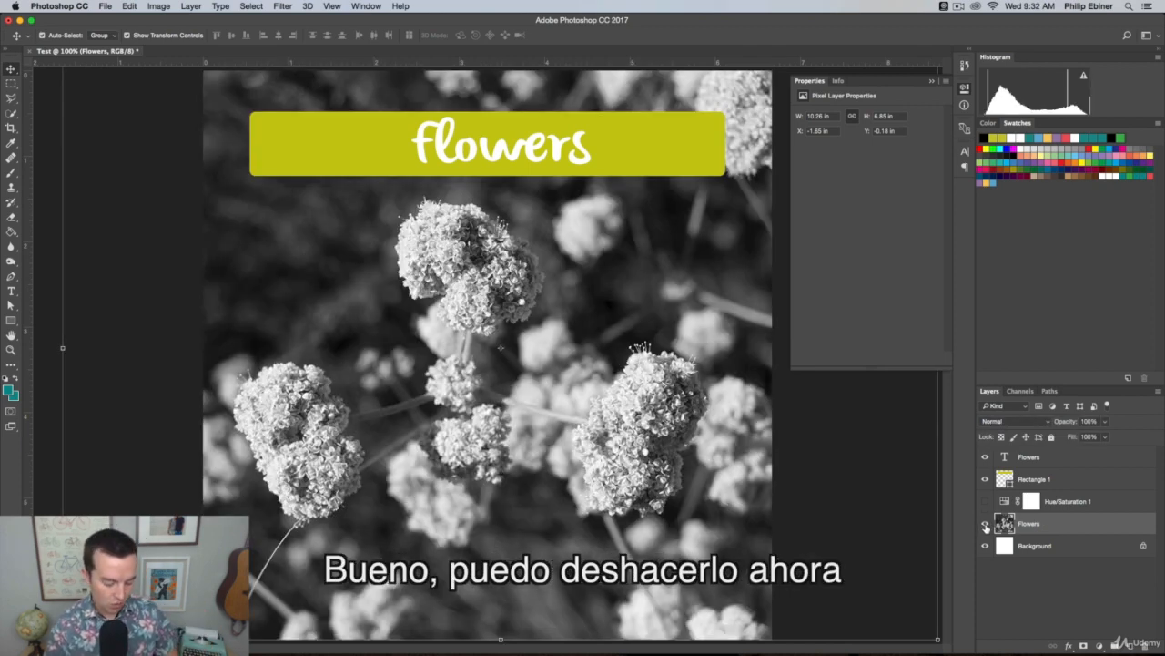
key(super+z)
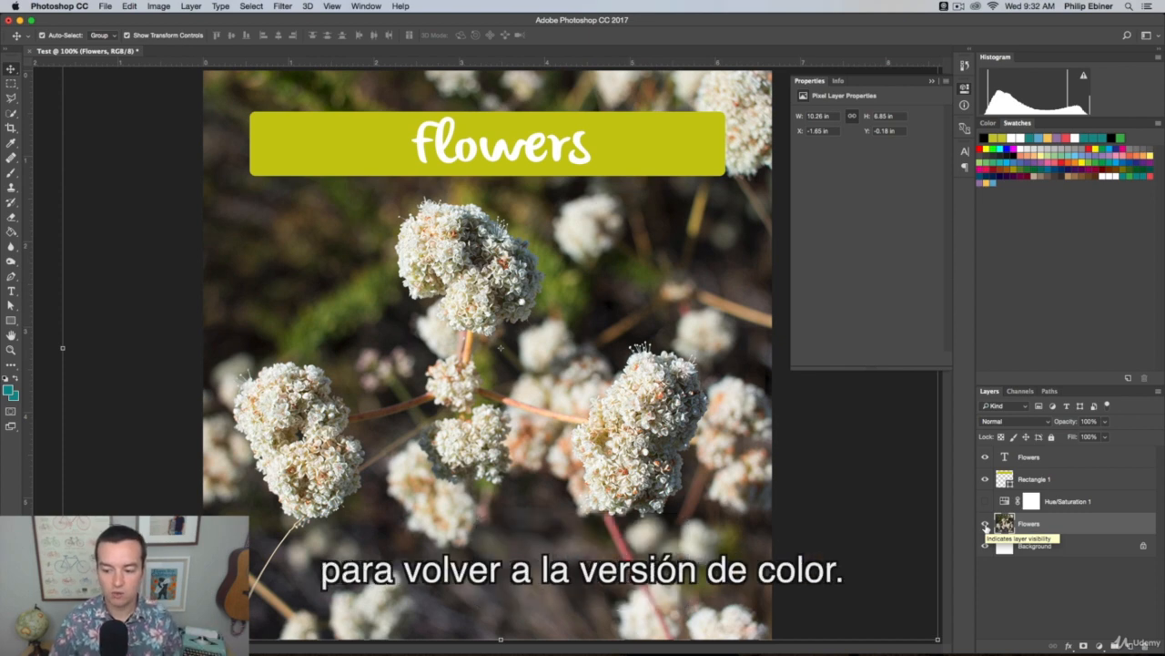
key(super+z)
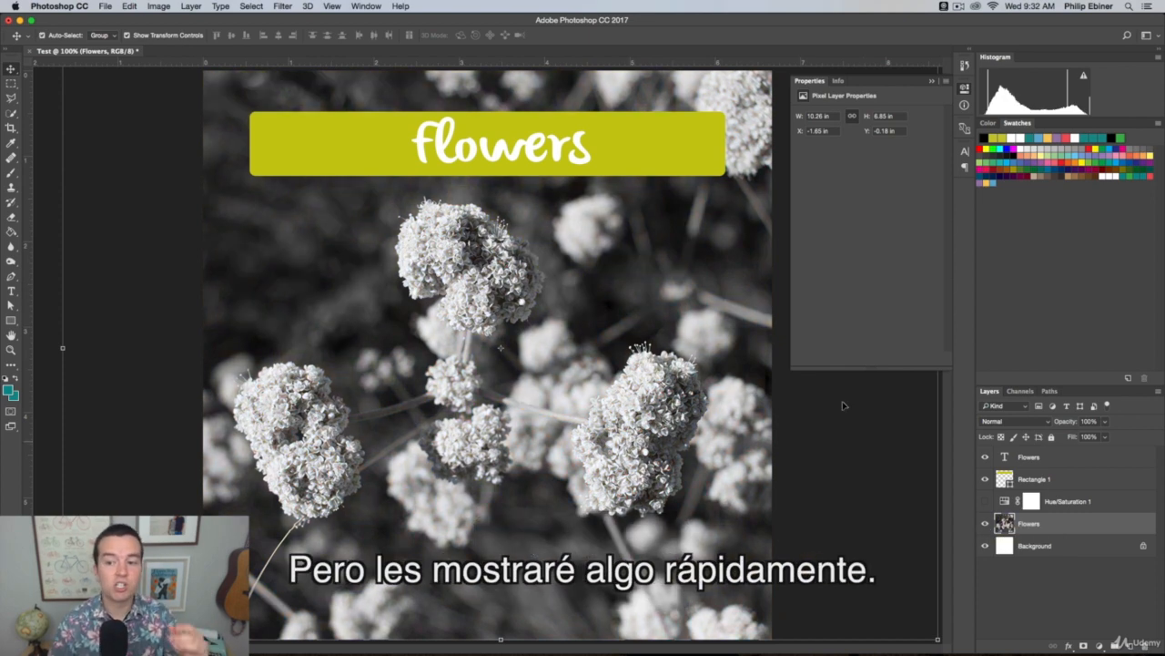
Select the Rectangle 1 and Flowers text layers together, move them to the bottom of the photo and deselect them
click(1071, 472)
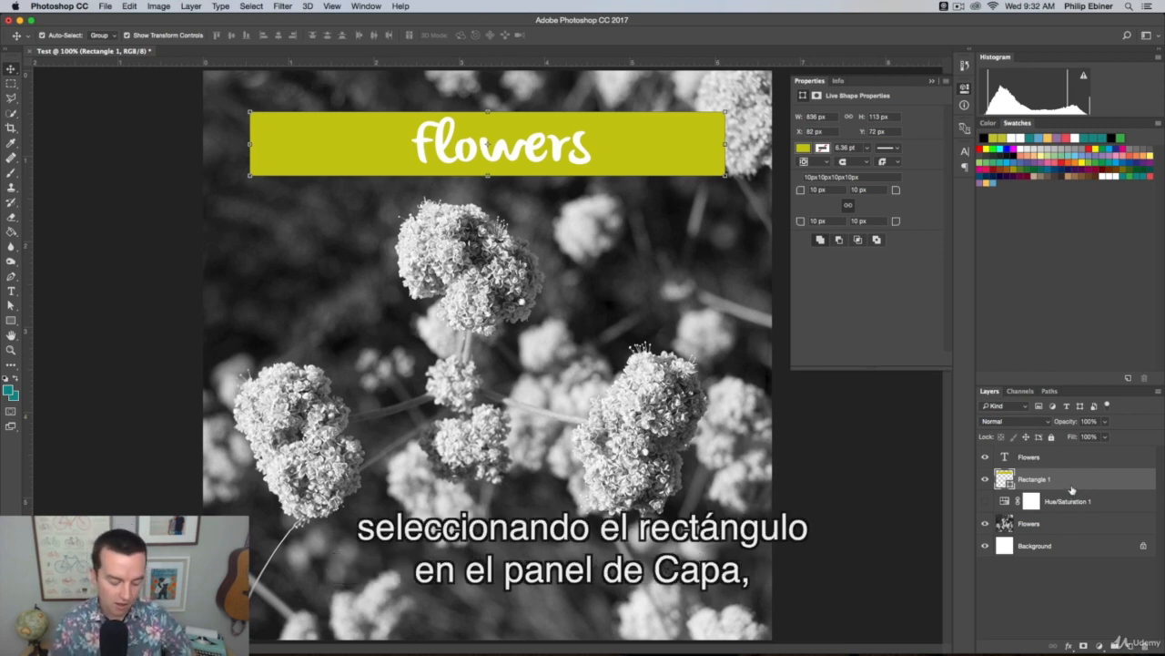
key(shift)
shift+click(1060, 460)
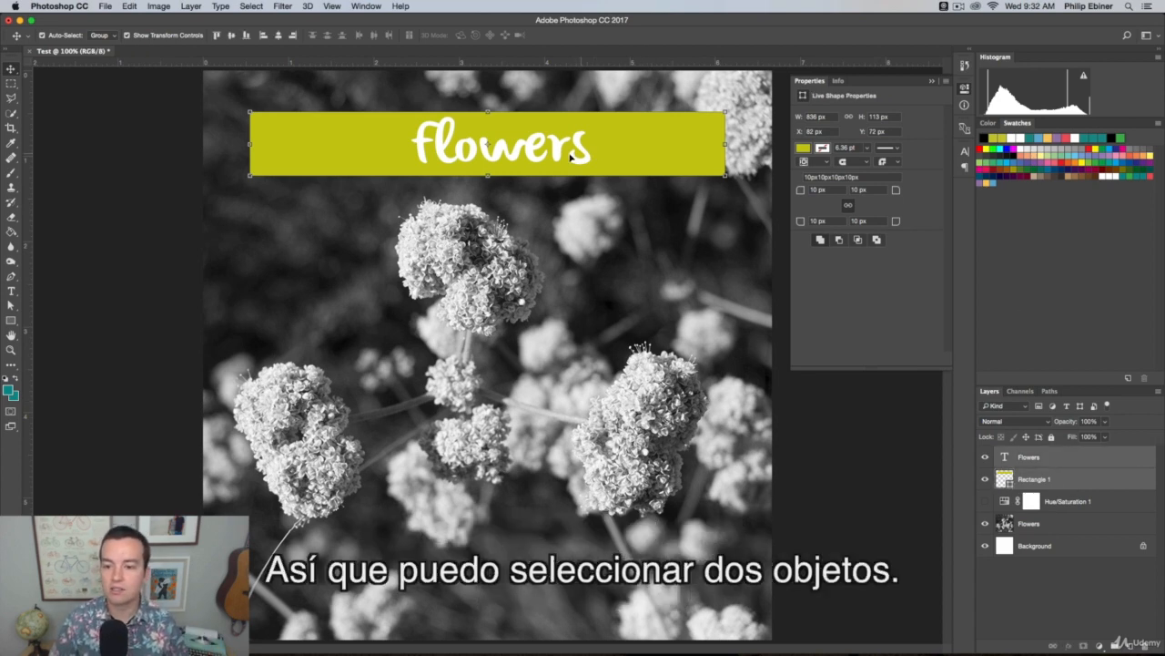
drag(569, 152, 574, 591)
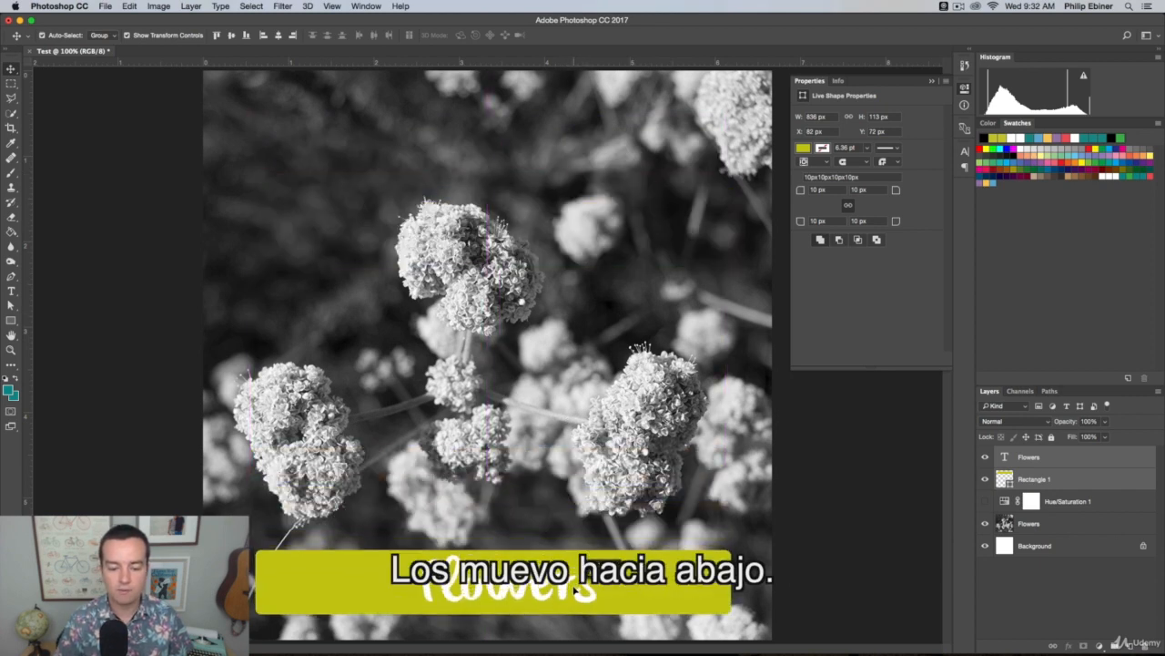
key(Return)
click(894, 492)
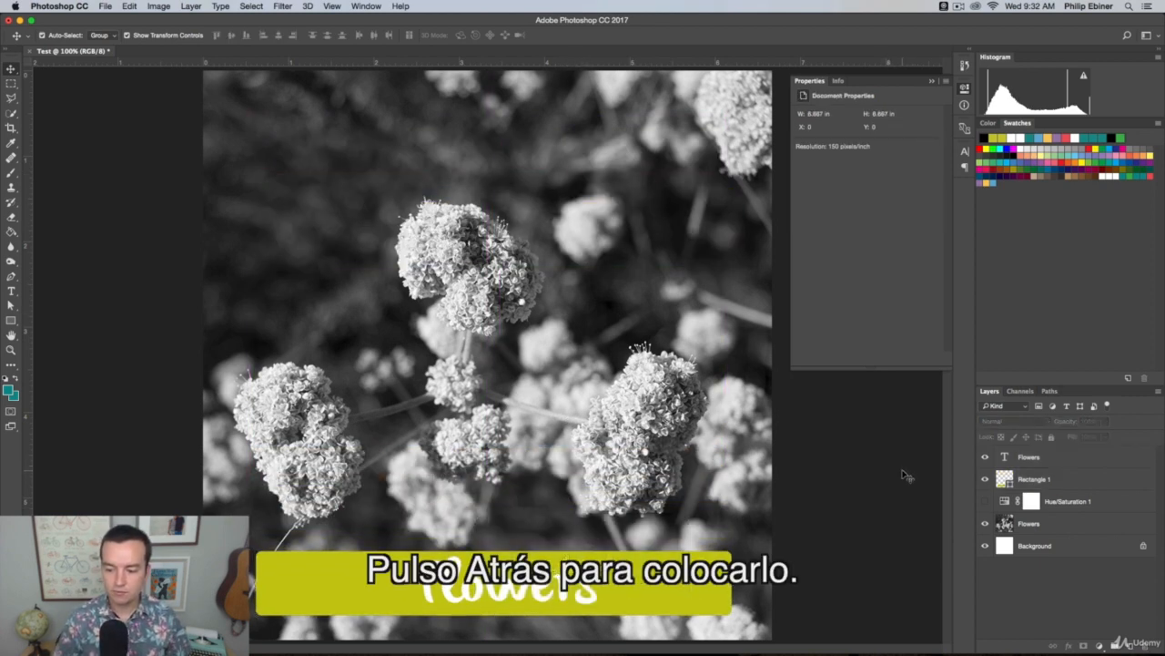
Undo and redo the banner move, and revert the document history to the last Layer Order state before the direct Hue/Saturation
key(super+z)
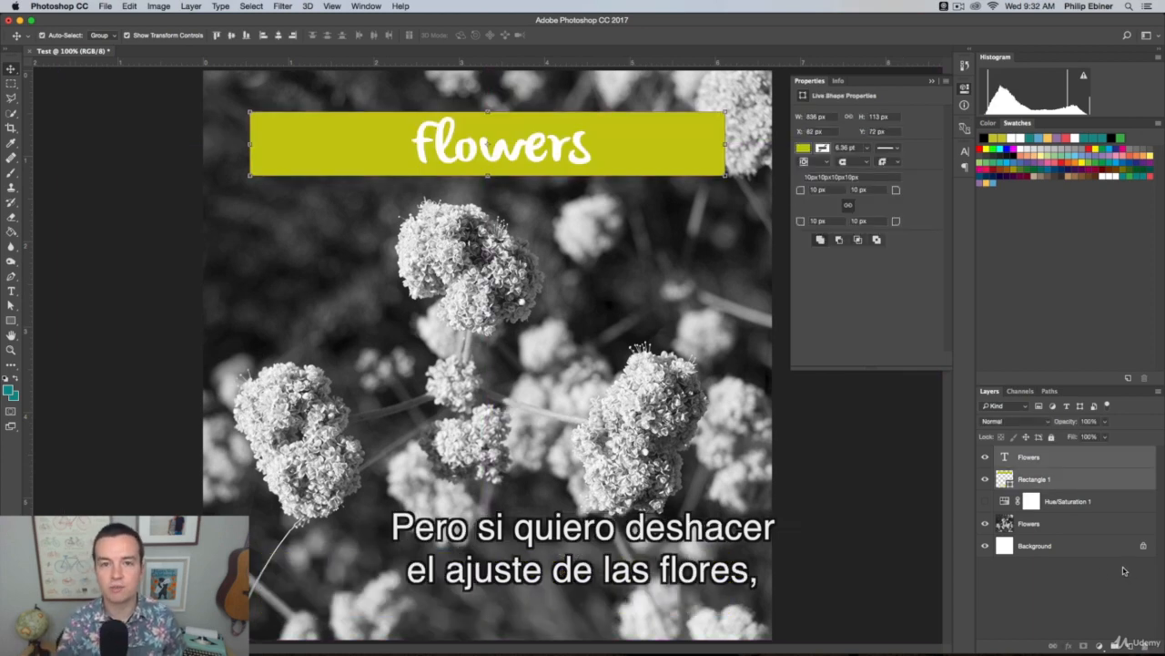
key(super+z)
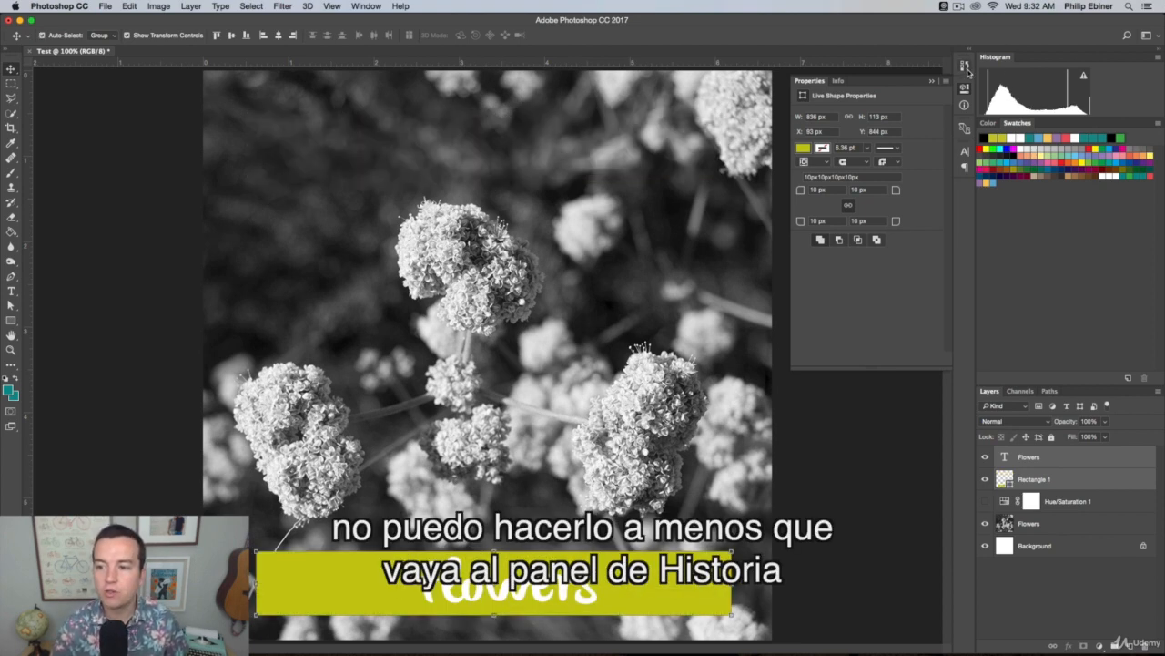
click(966, 66)
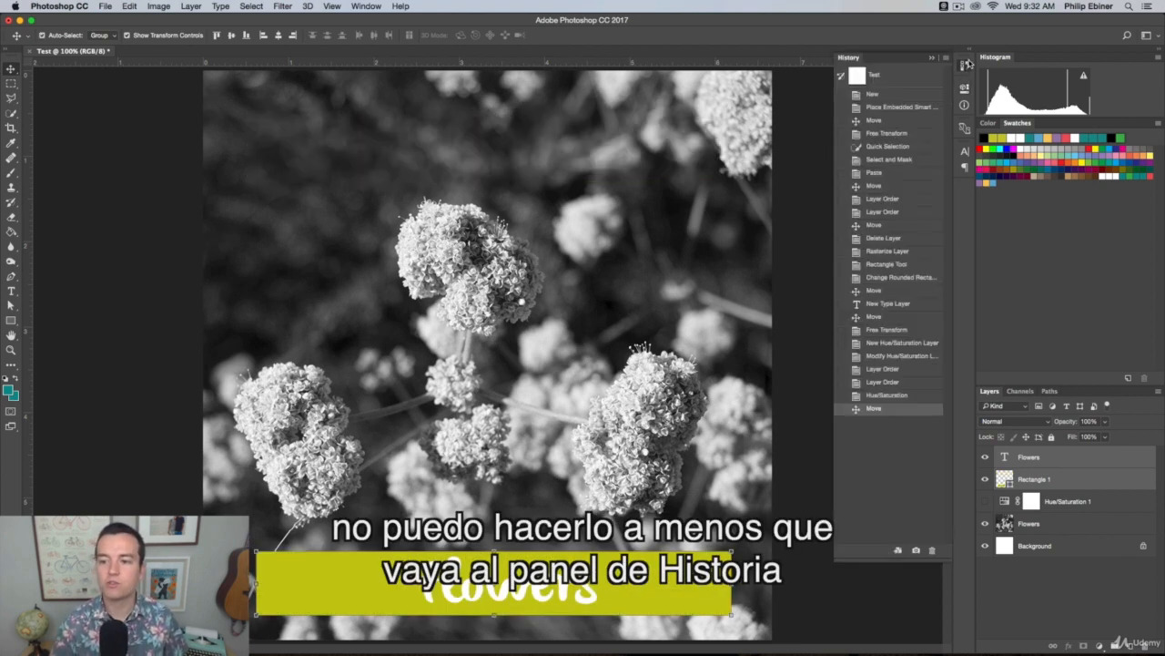
click(882, 396)
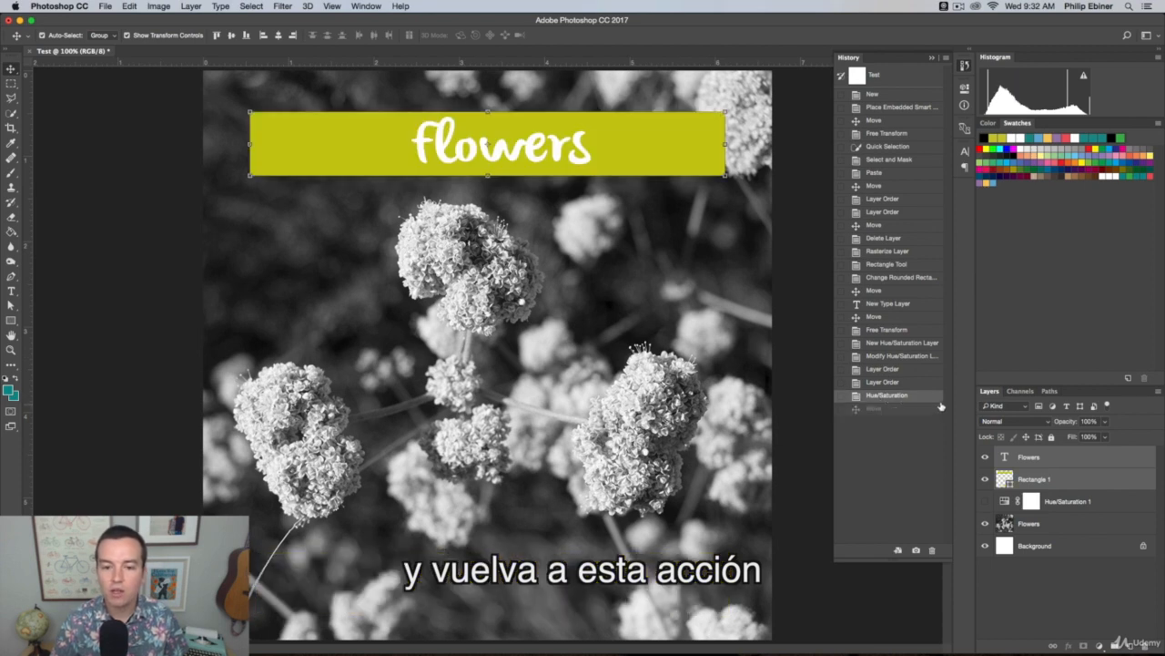
click(883, 382)
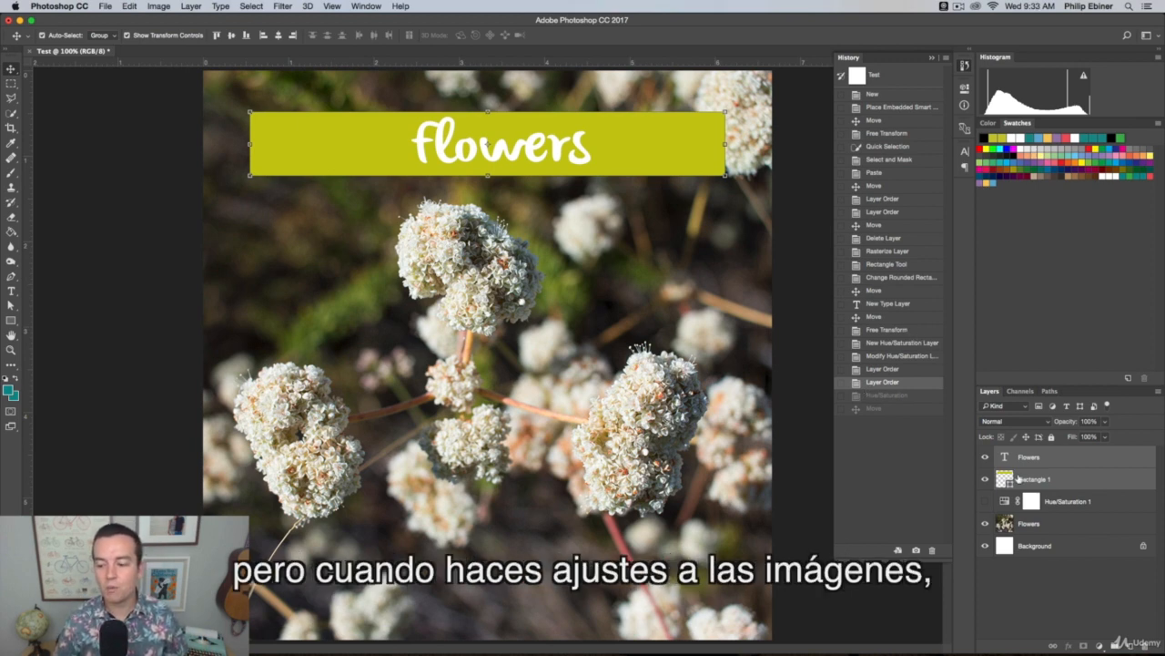
Select the Flowers photo layer, compare it with the Hue/Saturation layer on and off, leave that layer shown and close the history
click(1059, 524)
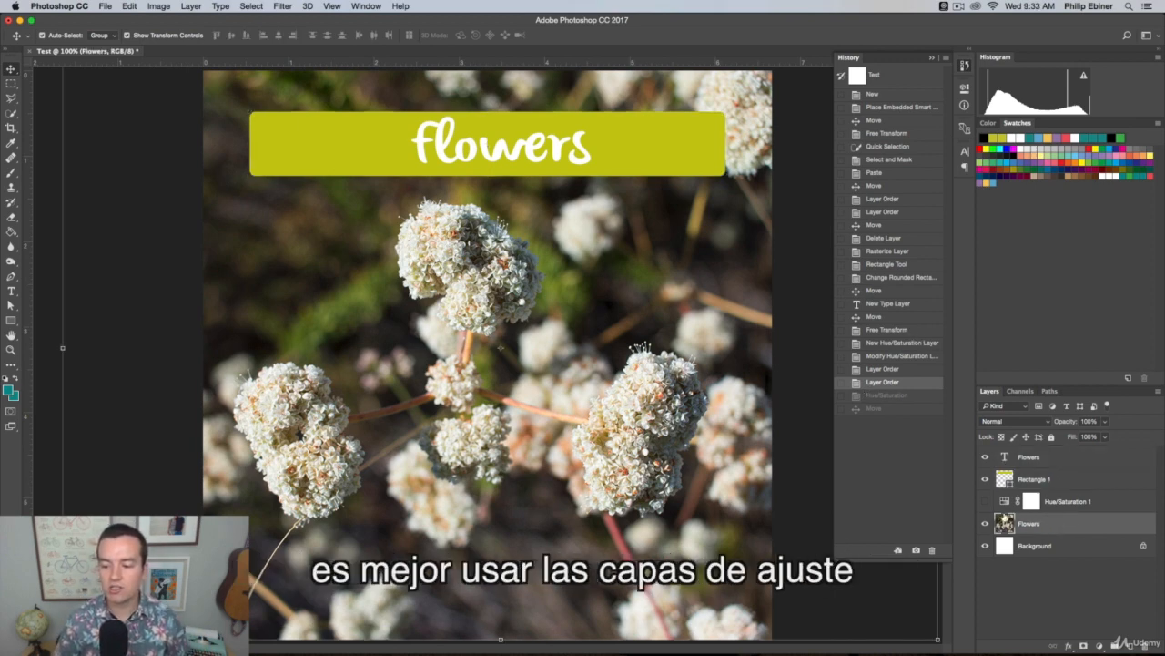
click(985, 502)
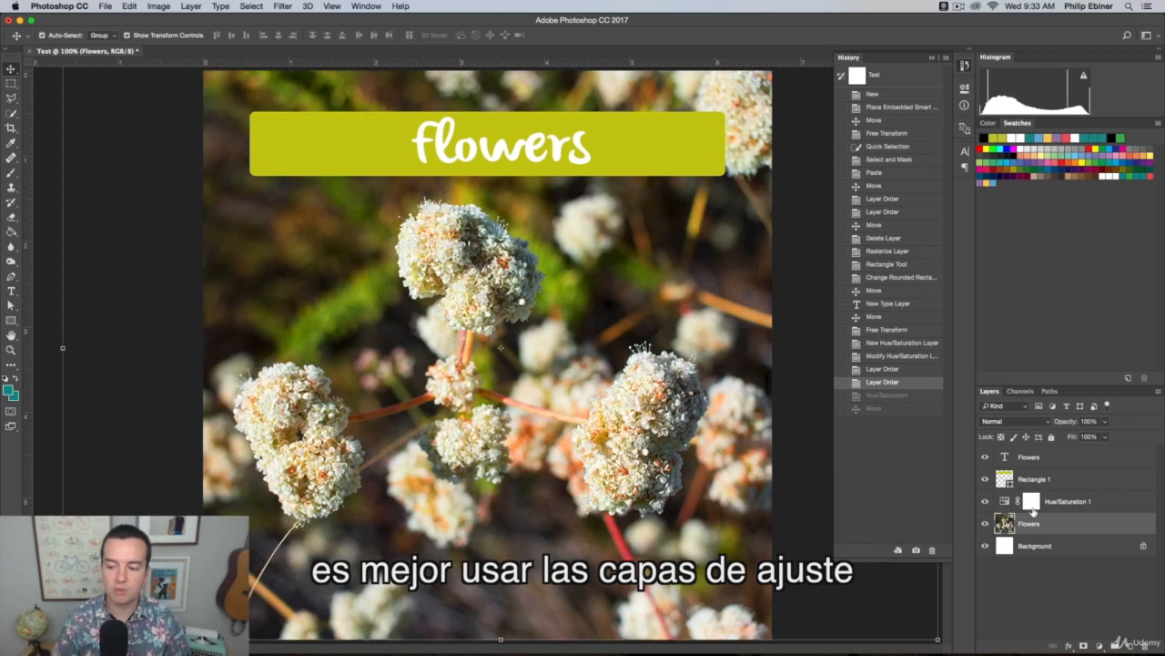
click(987, 504)
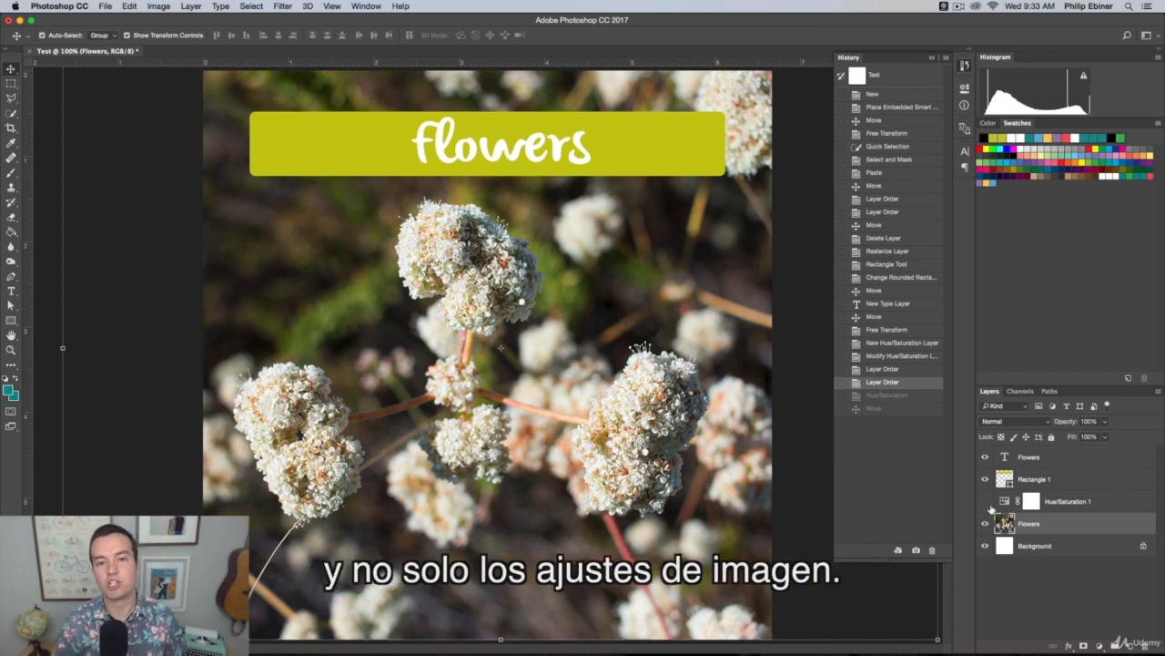
click(986, 502)
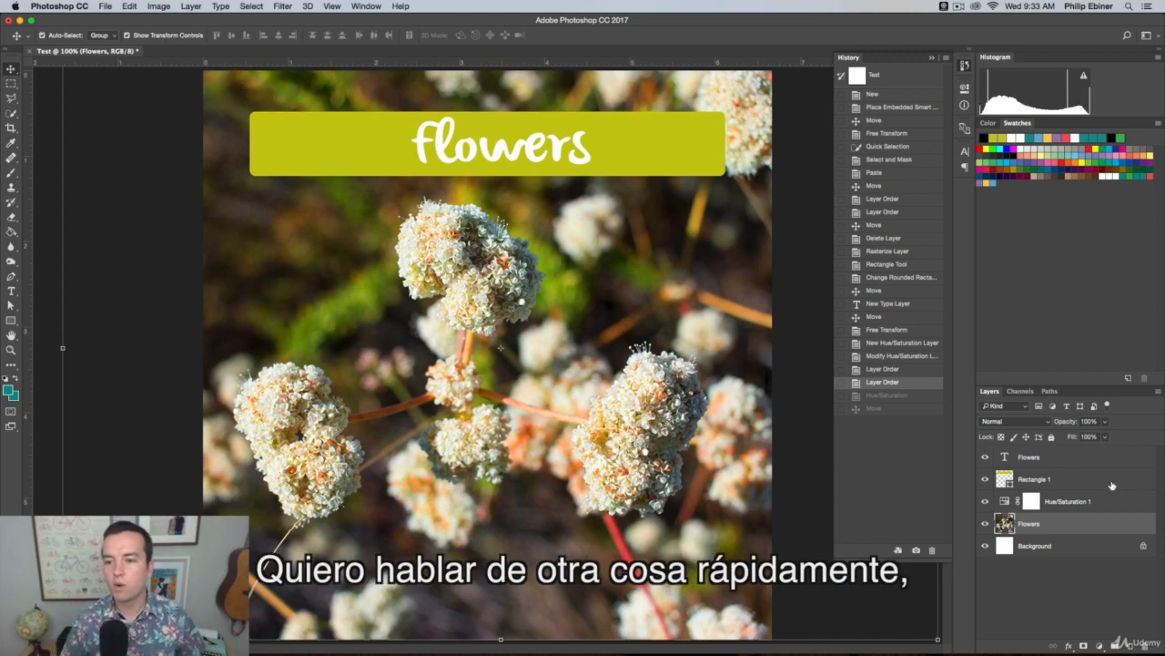
click(964, 66)
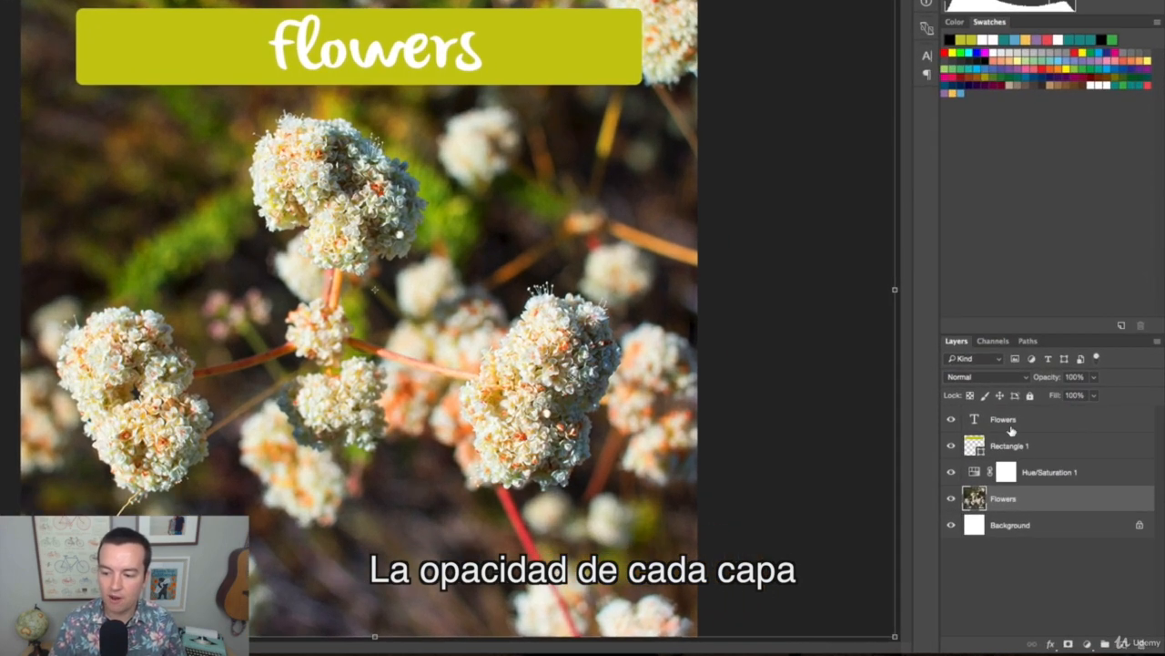
Select the Rectangle 1 layer, try its opacity at 50% and restore it to 100%
click(1047, 445)
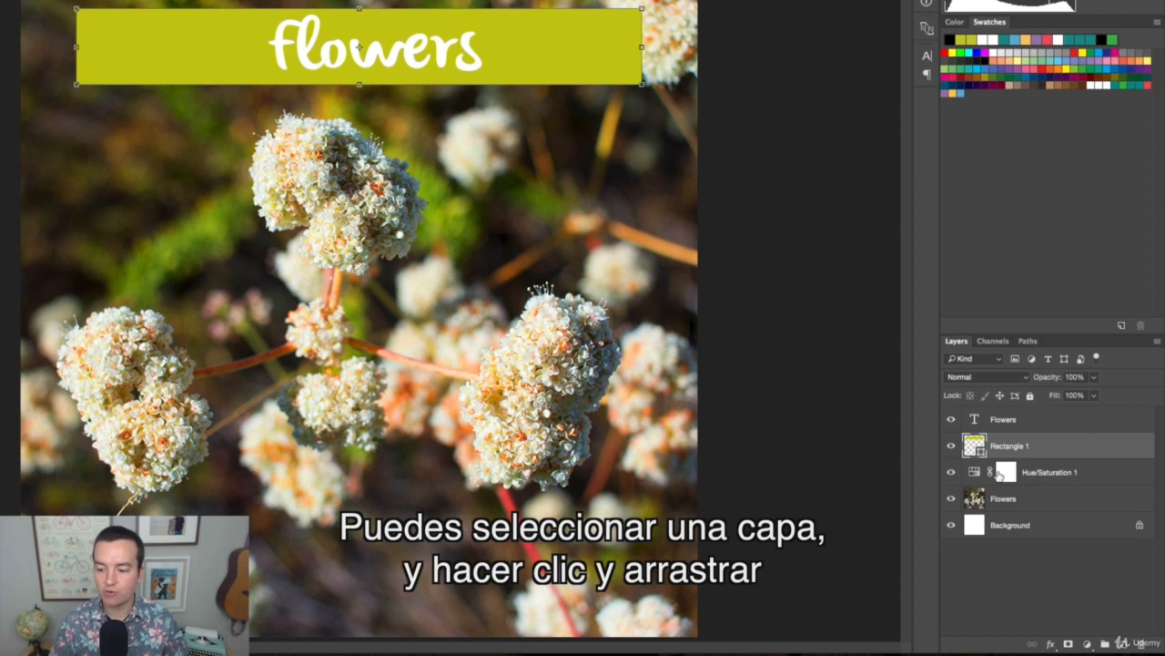
drag(1051, 381, 1163, 393)
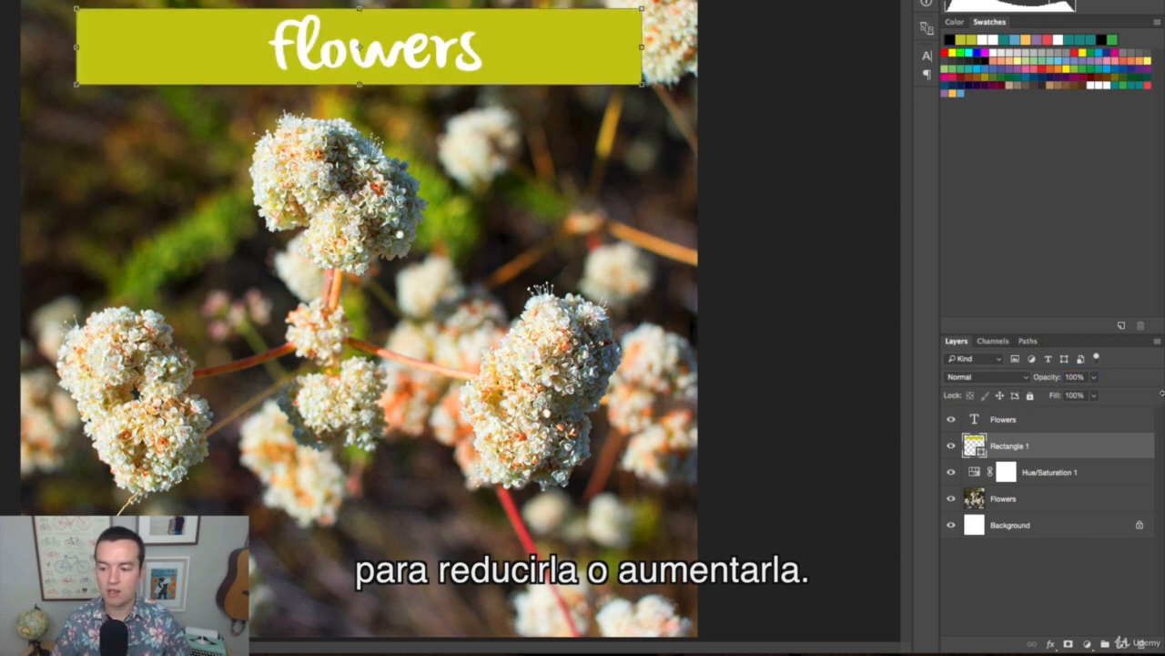
click(1074, 377)
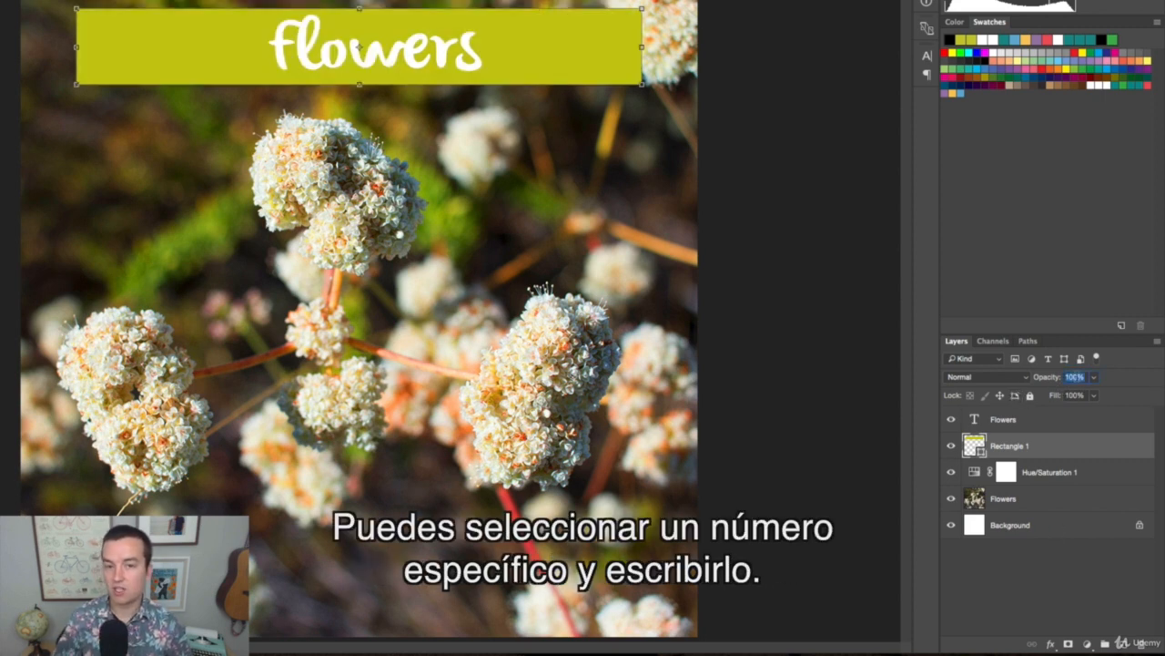
text(50)
key(Return)
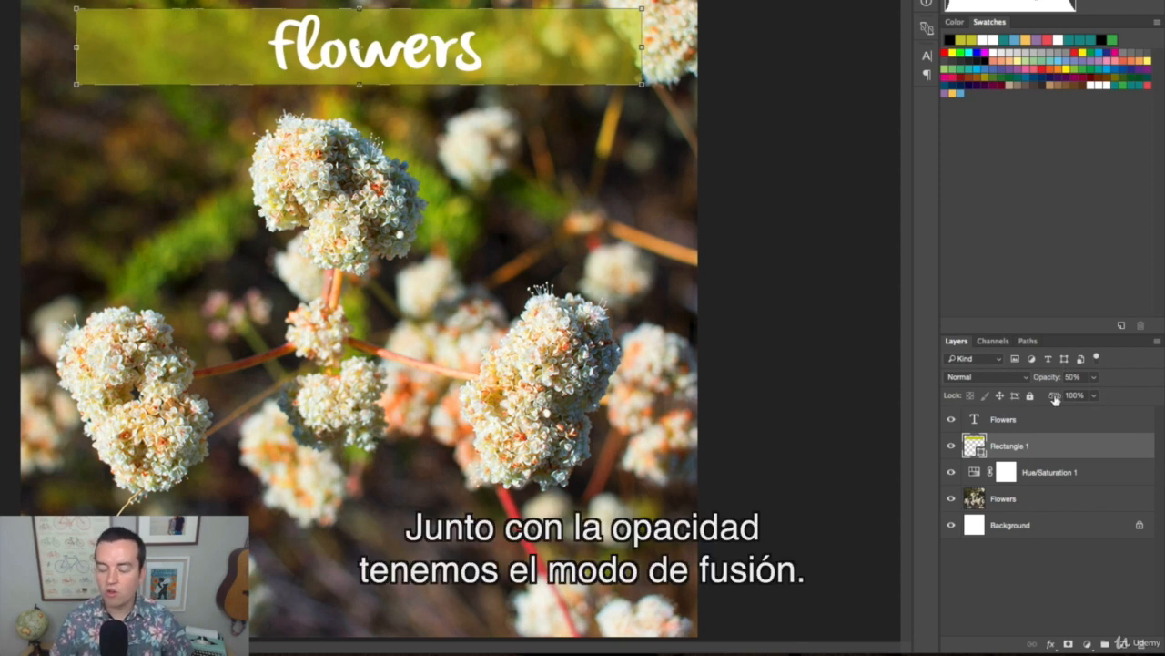
drag(1049, 383, 1109, 382)
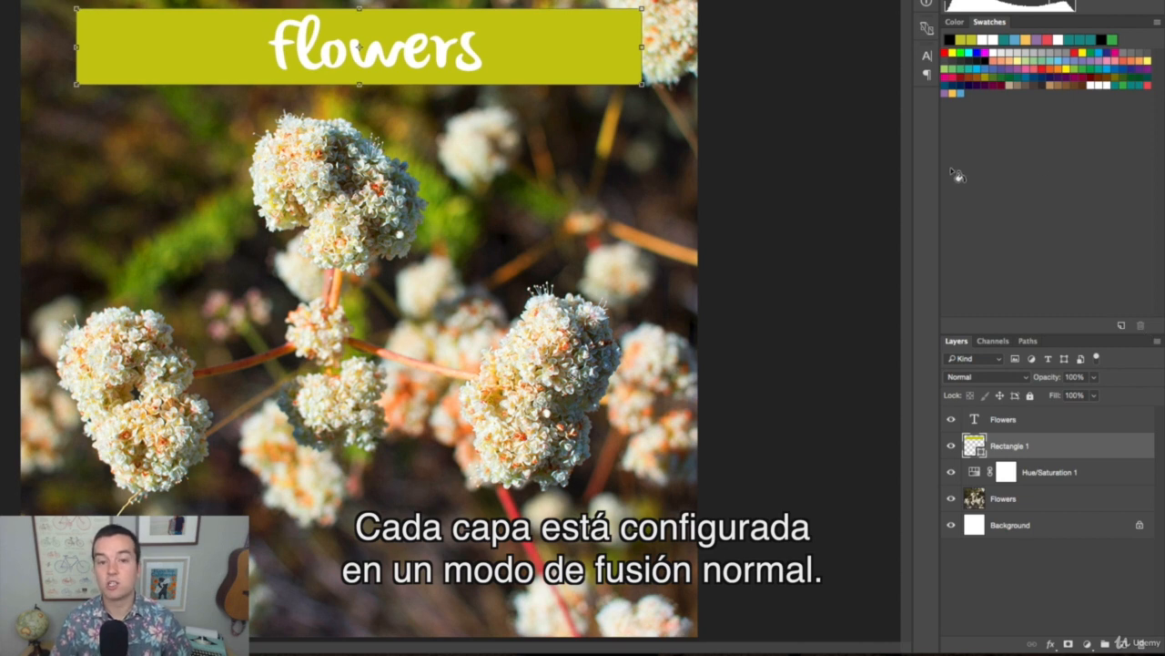
Try the Overlay and Vivid Light blend modes on the Rectangle 1 layer
click(1019, 377)
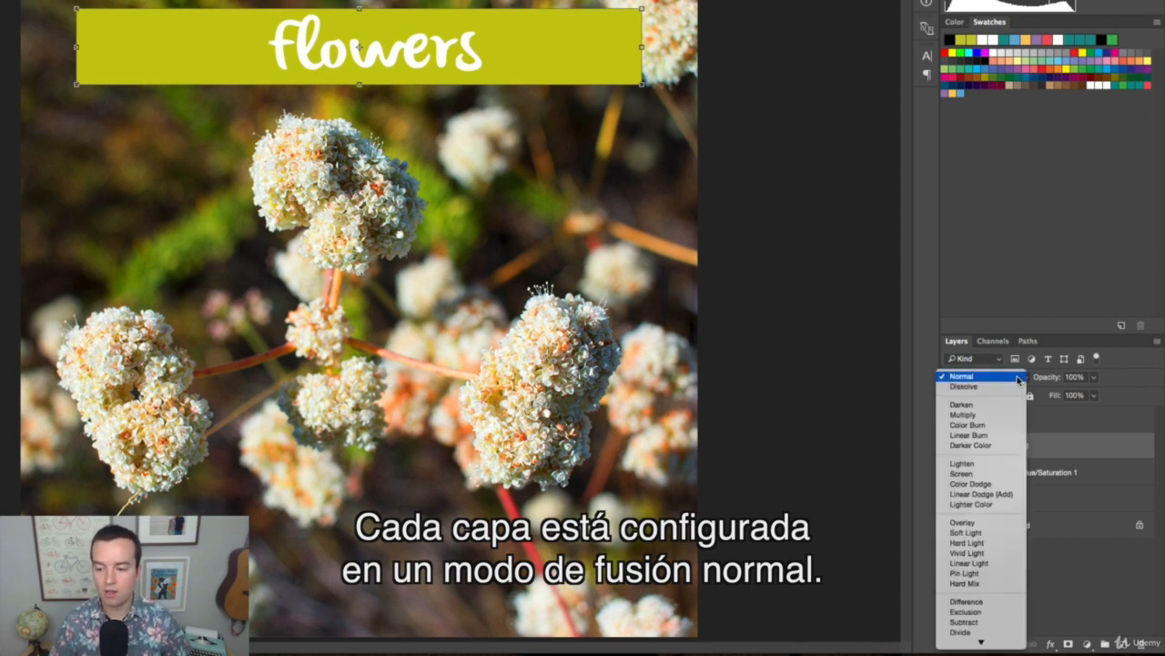
click(1024, 379)
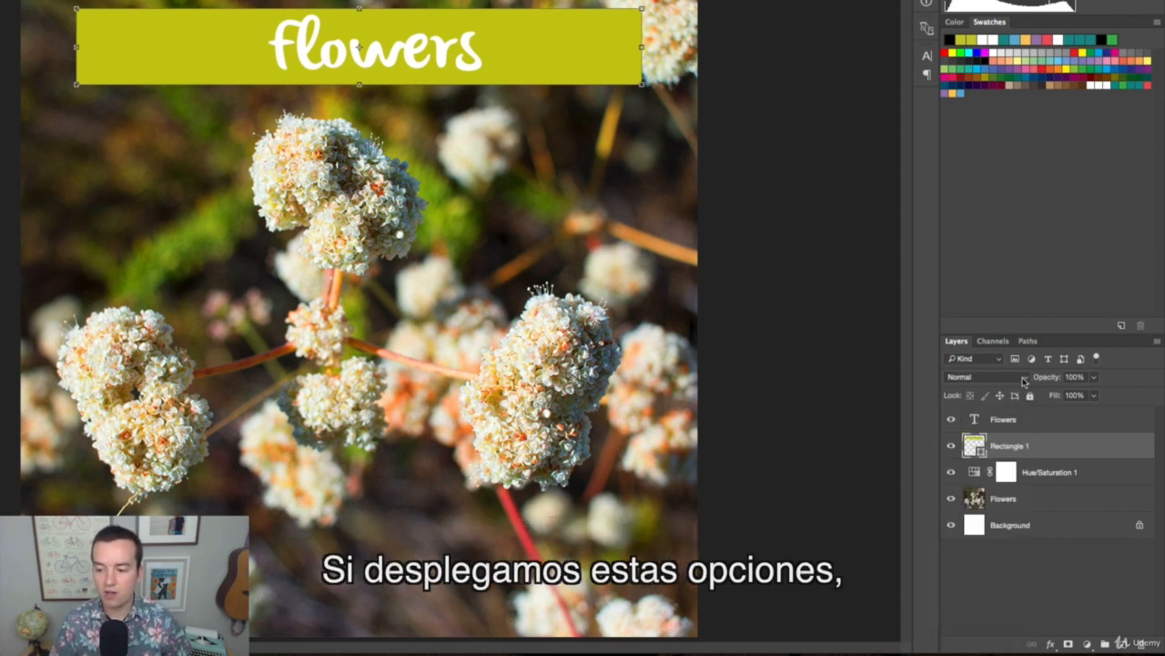
click(1023, 379)
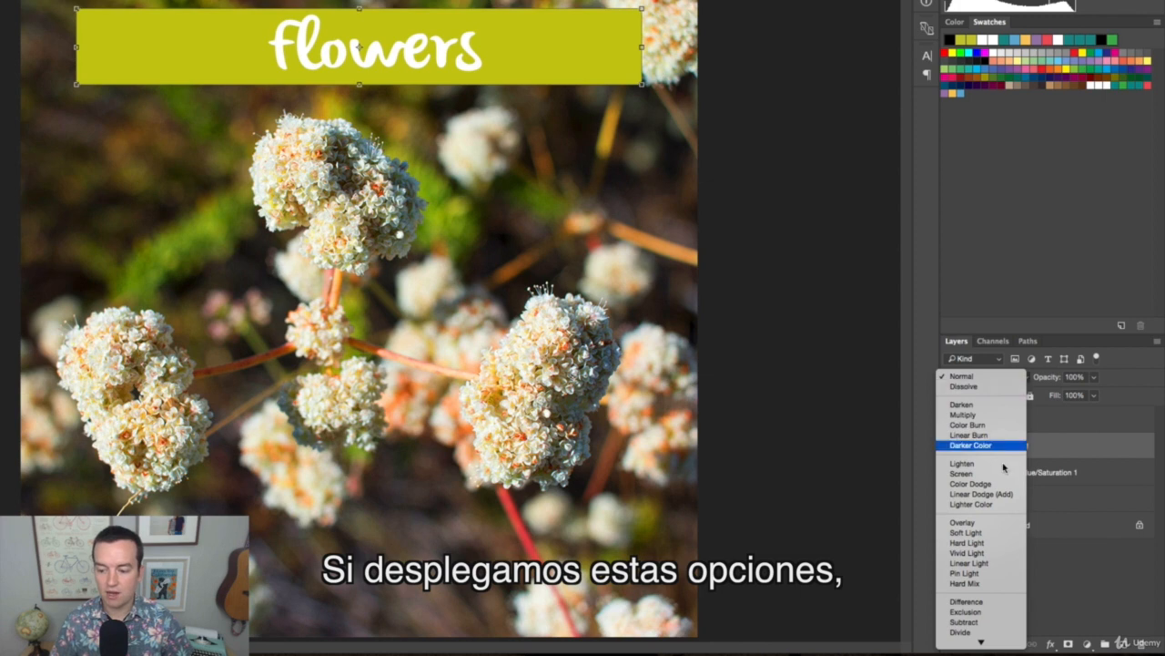
click(984, 523)
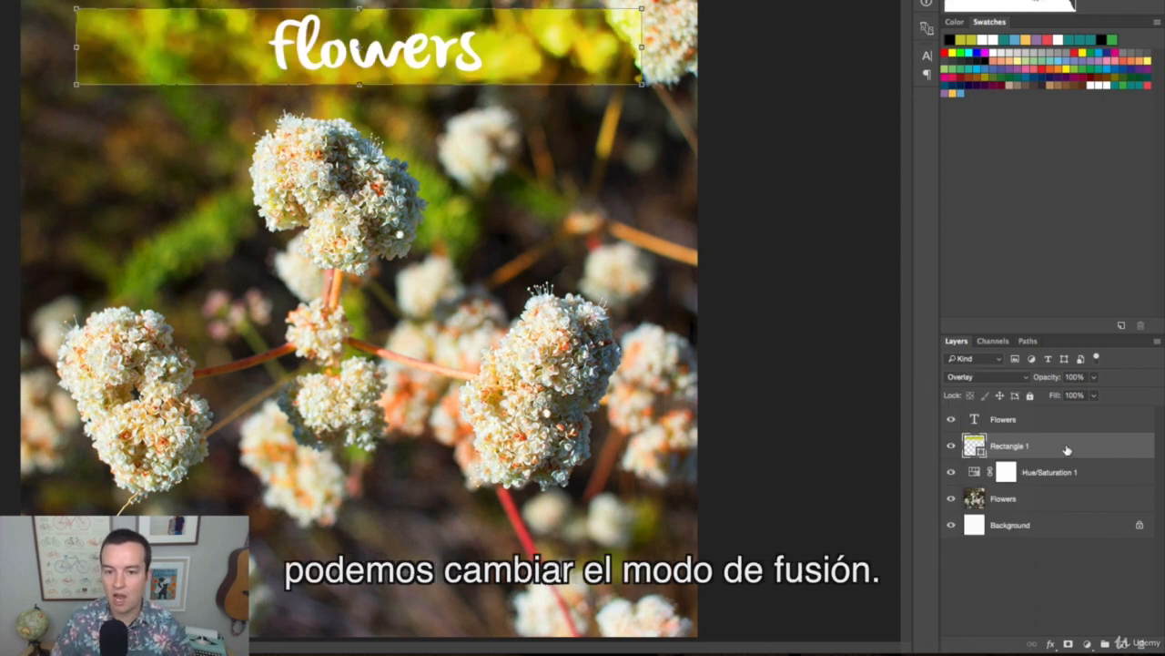
click(1025, 377)
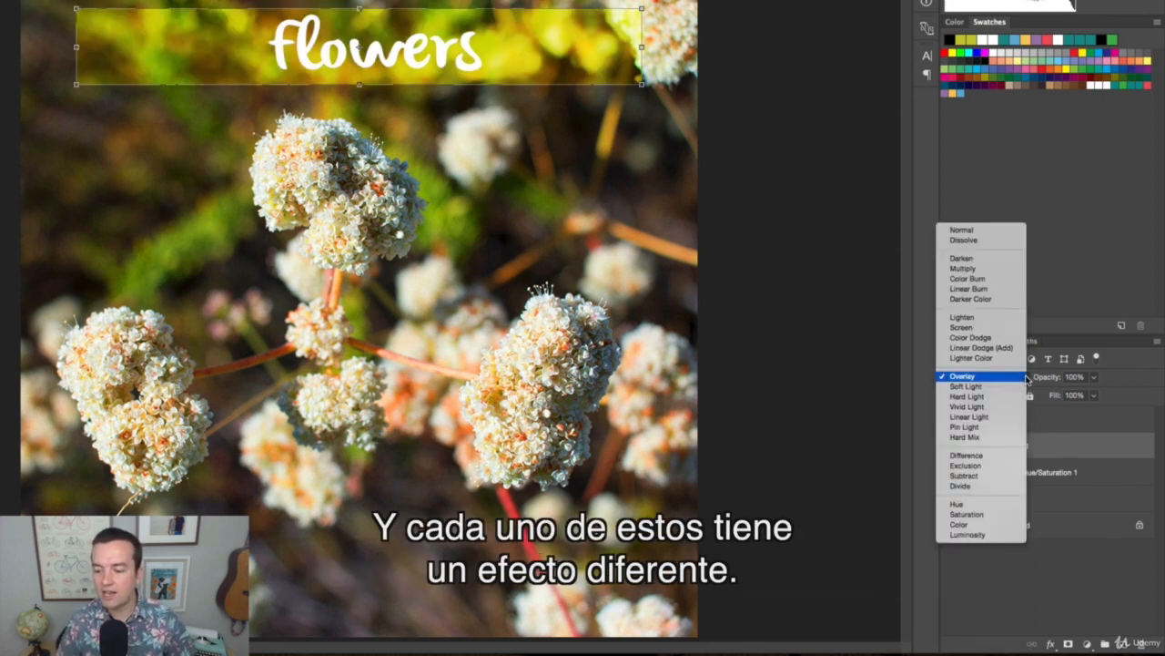
click(1002, 407)
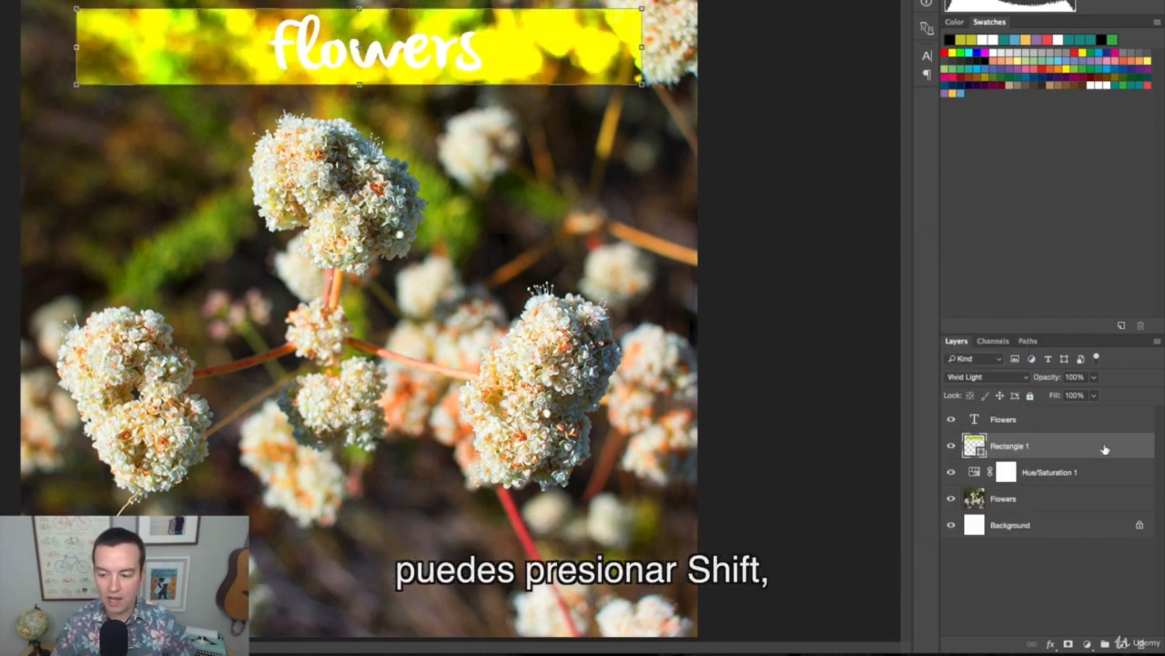
Cycle the Rectangle 1 layer through the successive blend modes and leave it on Linear Burn
key(shift+plus)
key(shift+plus)
key(shift+plus)
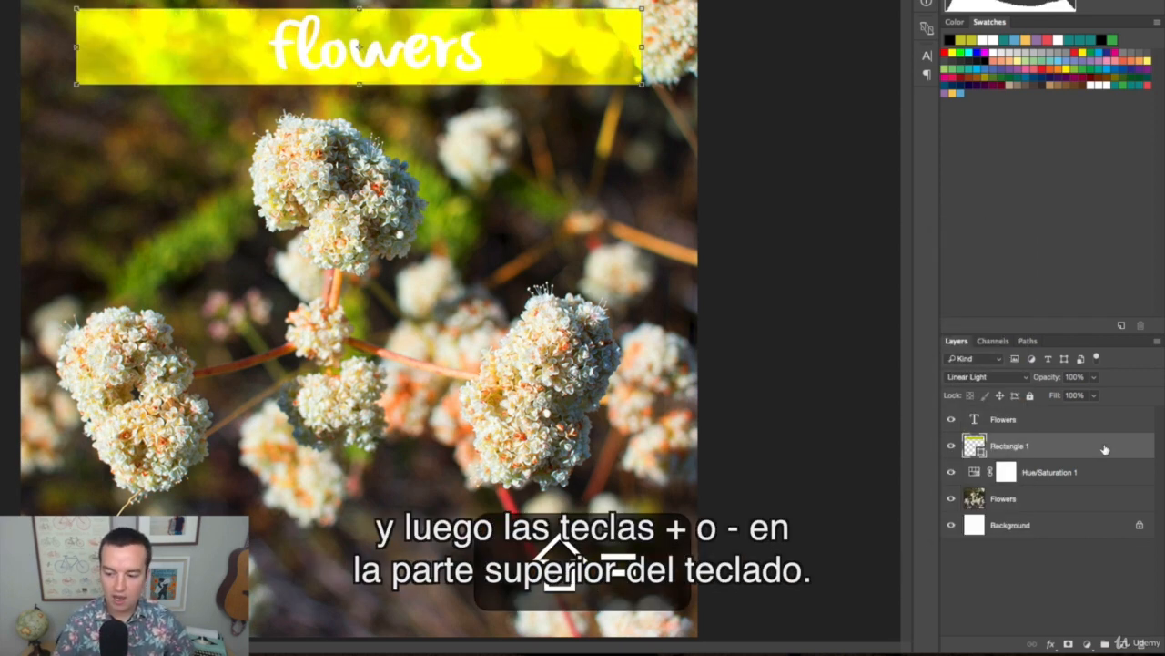
key(shift+plus)
key(shift+plus)
key(shift+plus)
key(shift+minus)
key(shift+minus)
key(shift+minus)
key(shift+minus)
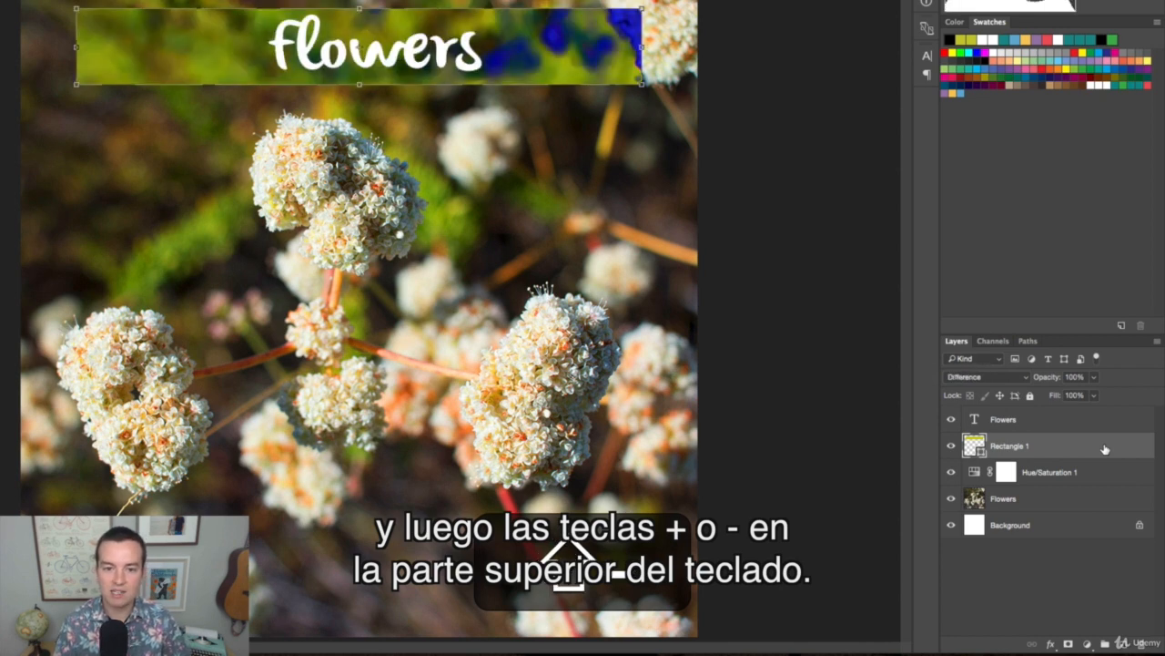
key(shift+plus)
key(shift+plus)
key(shift+plus)
key(shift+plus)
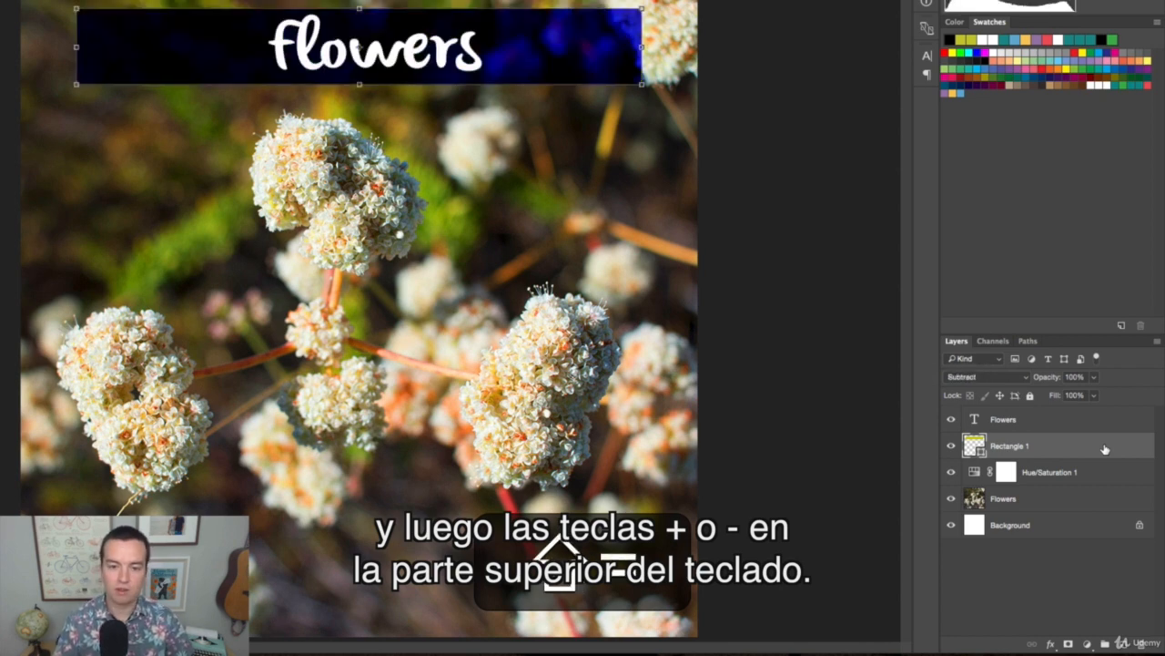
key(shift+plus)
key(shift+plus)
key(shift+plus)
key(shift+plus)
key(shift+plus)
key(shift+plus)
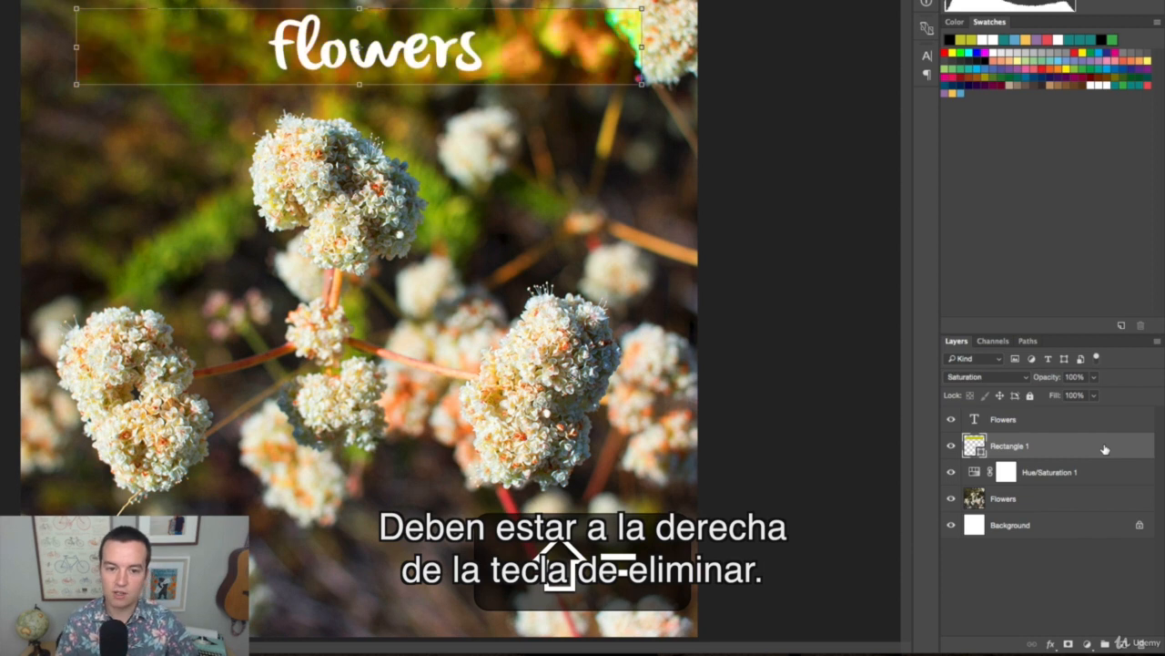
key(shift+plus)
key(shift+plus)
key(shift+plus)
key(shift+plus)
key(shift+plus)
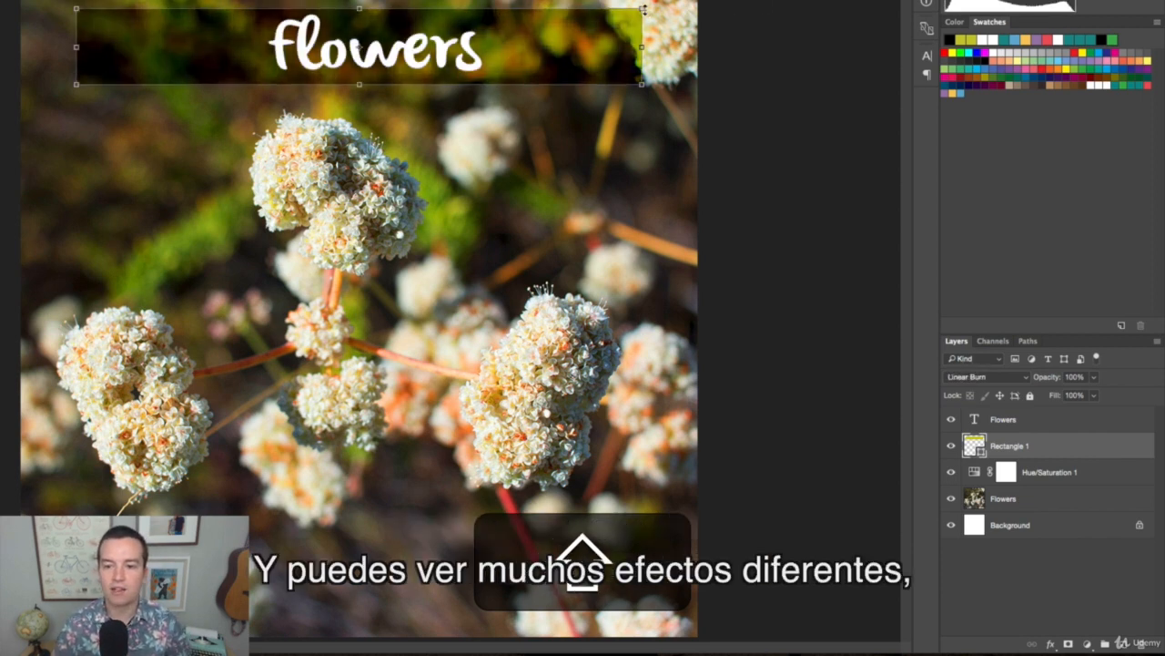
Scale the rectangle to about 144% width and 177% height, centred across the photo's upper edge, and move the Flowers text up inside it
drag(642, 9, 764, 0)
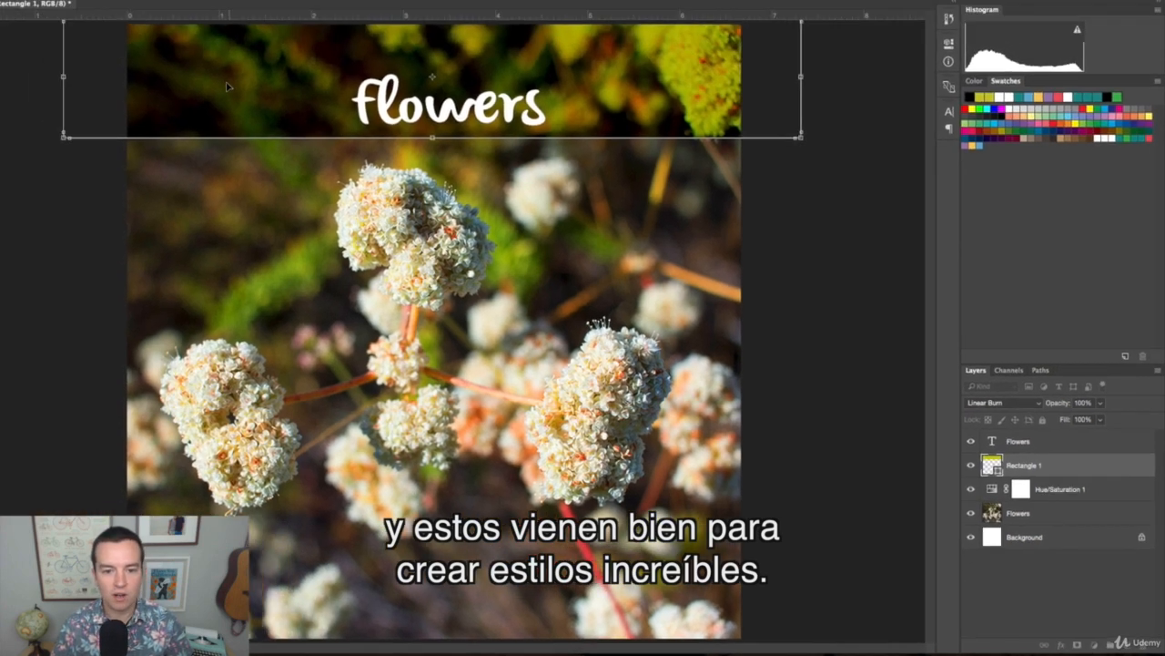
mouse_move(227, 86)
mouse_down()
mouse_move(222, 122)
mouse_move(226, 84)
mouse_up()
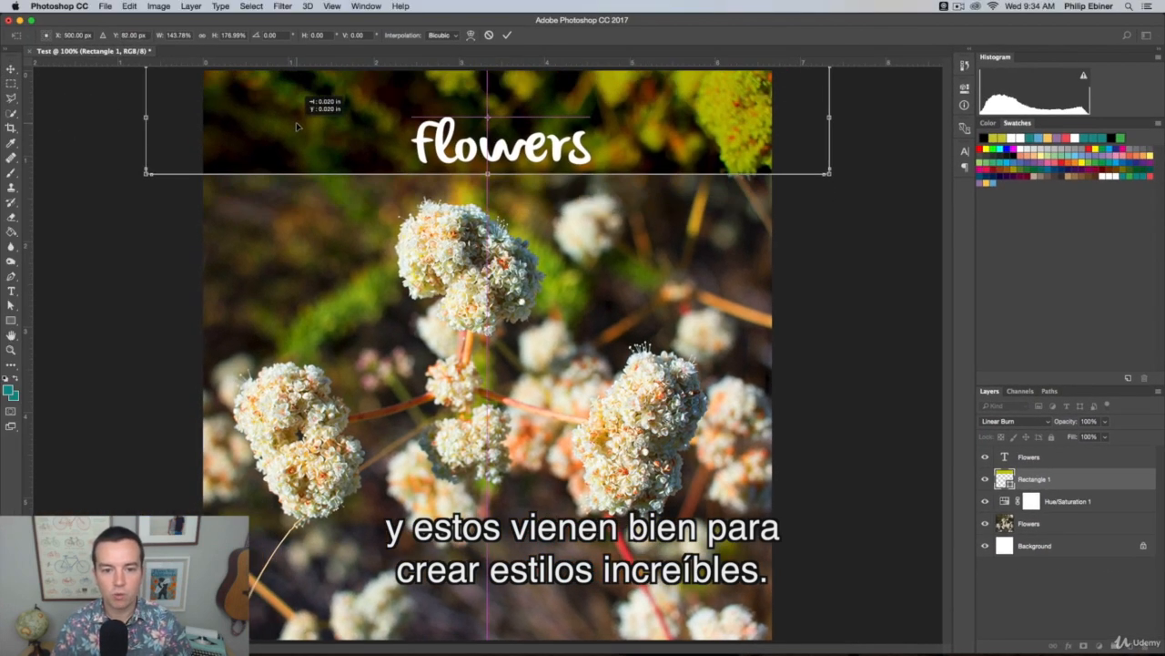
key(Return)
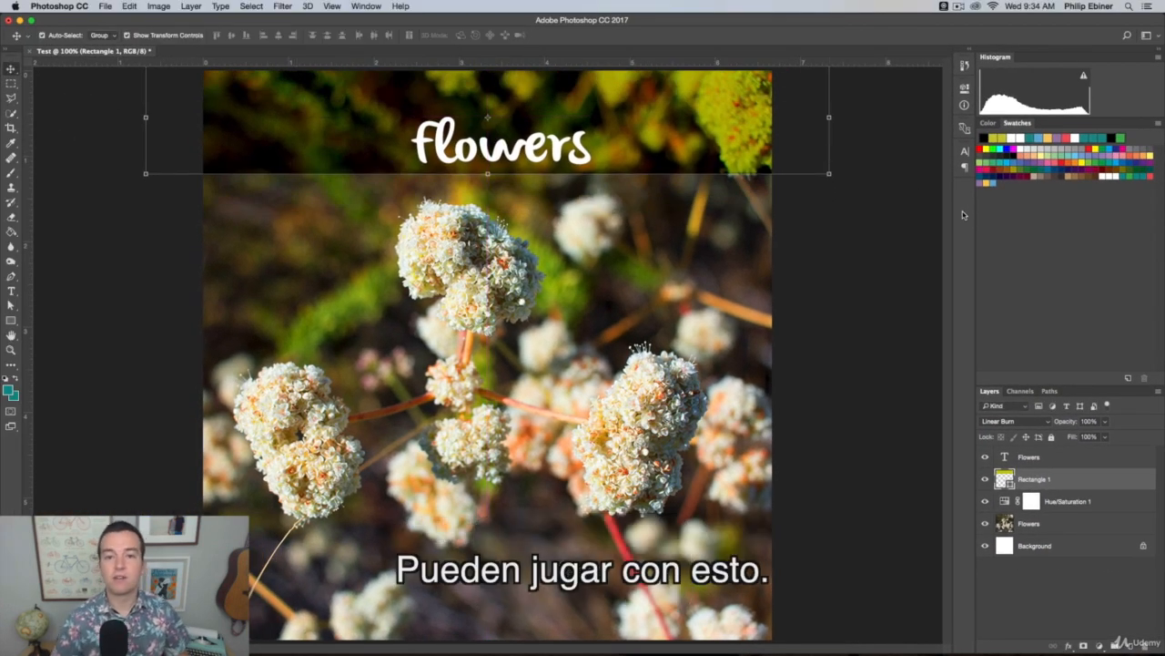
drag(533, 148, 519, 122)
click(877, 258)
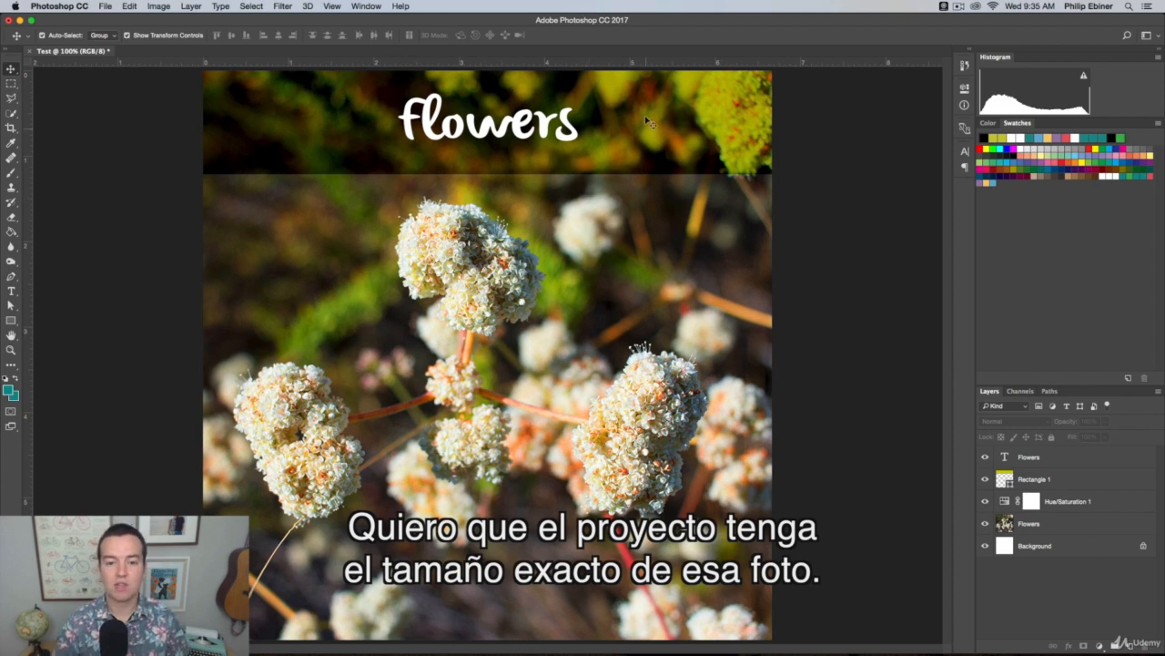
Switch to Finder and open Flowers.jpg from the Desktop in Photoshop as its own document
key(super+Tab)
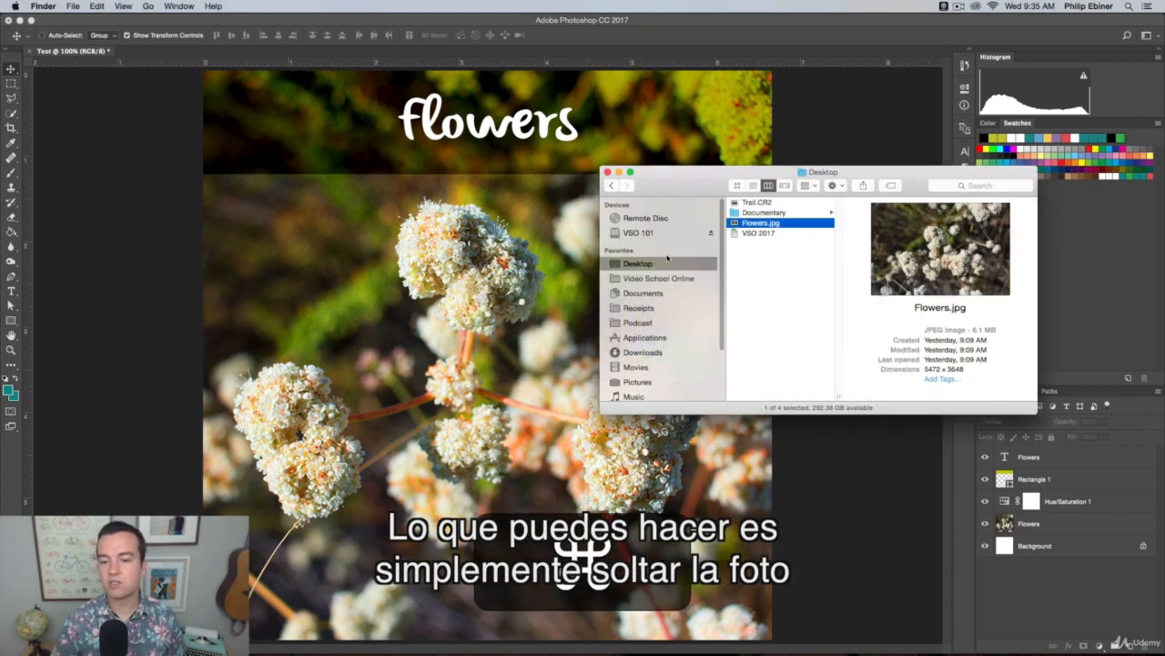
drag(666, 184, 629, 151)
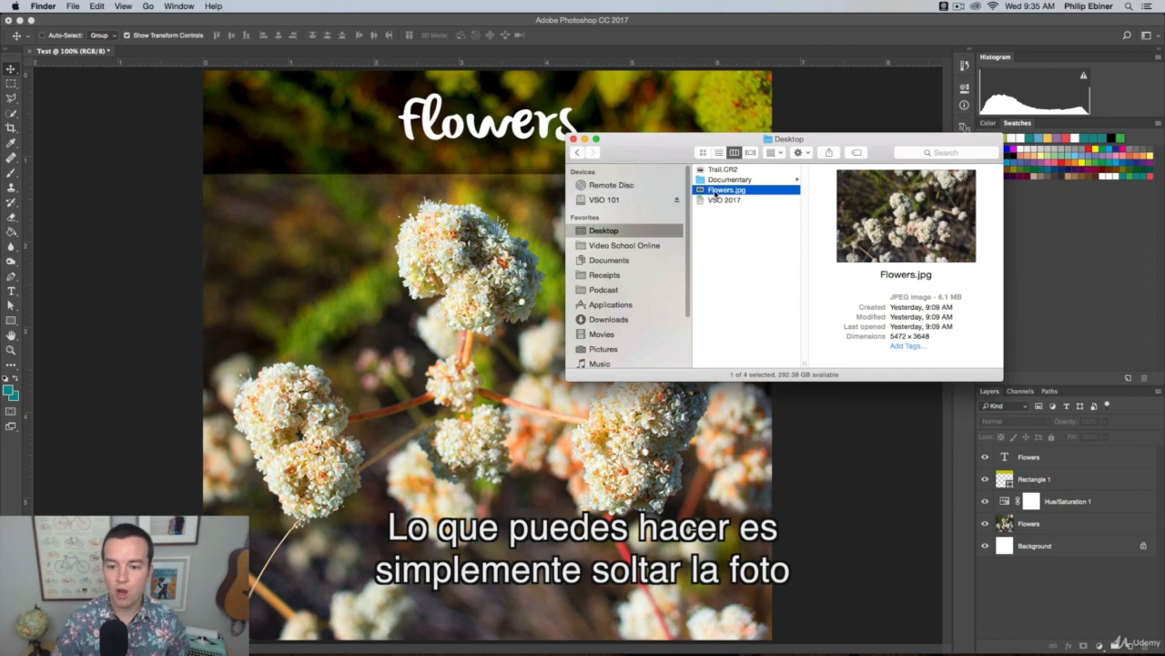
drag(730, 193, 465, 646)
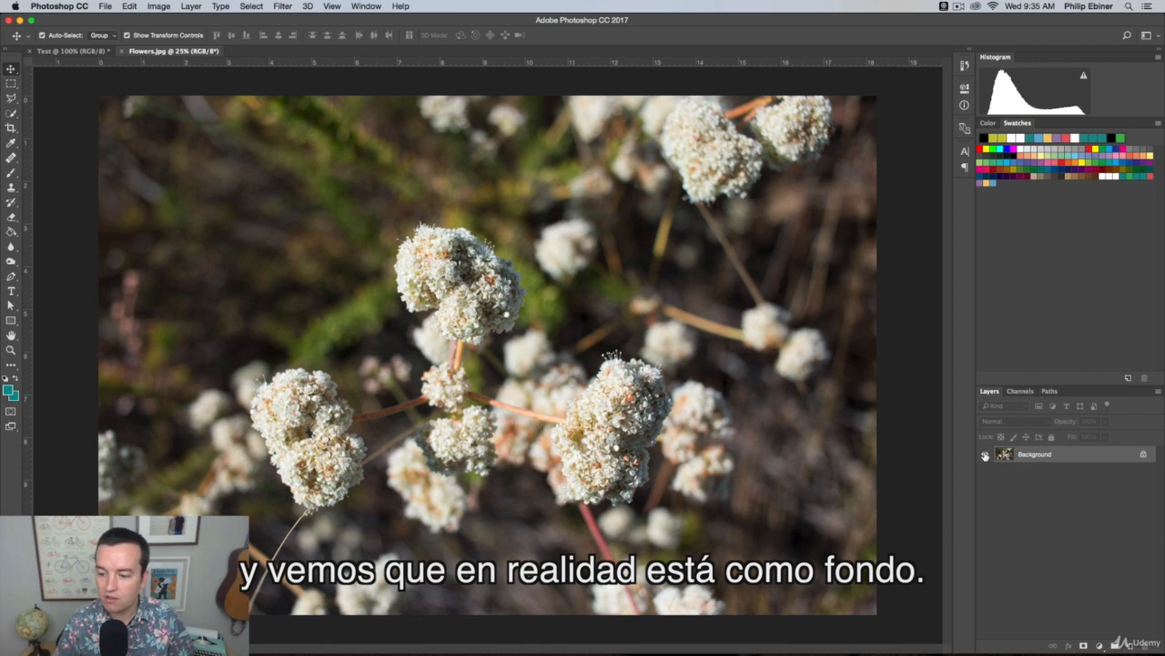
Unlock the Background layer of Flowers.jpg, then fully lock, unlock and relock the resulting layer
click(1145, 454)
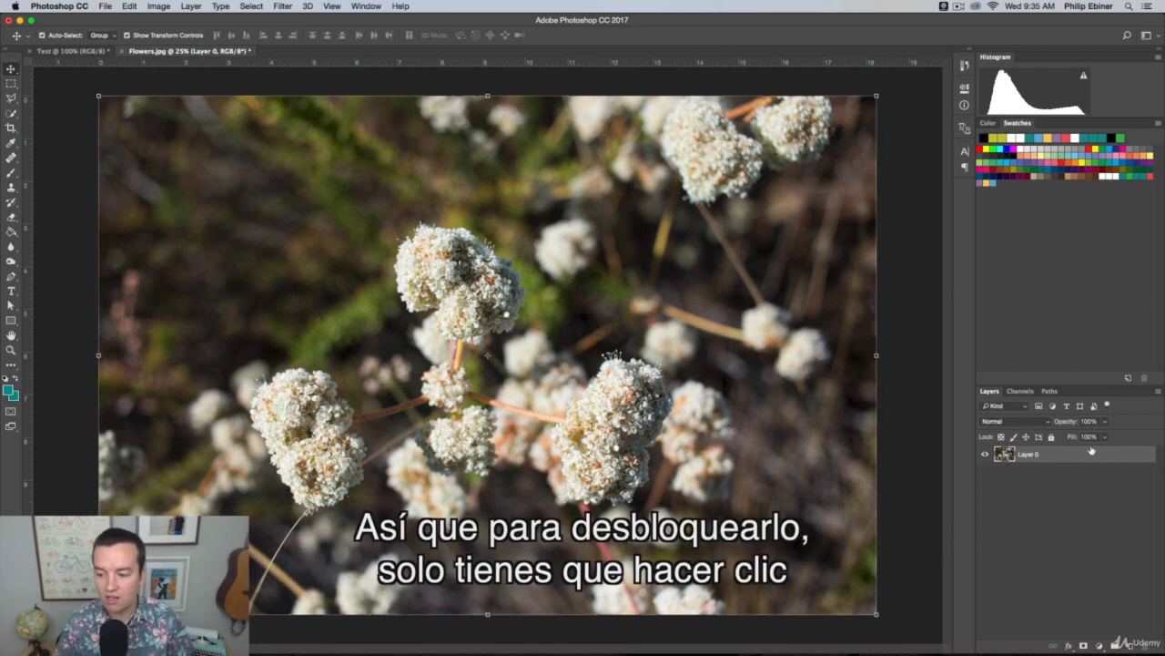
click(1052, 437)
click(1145, 455)
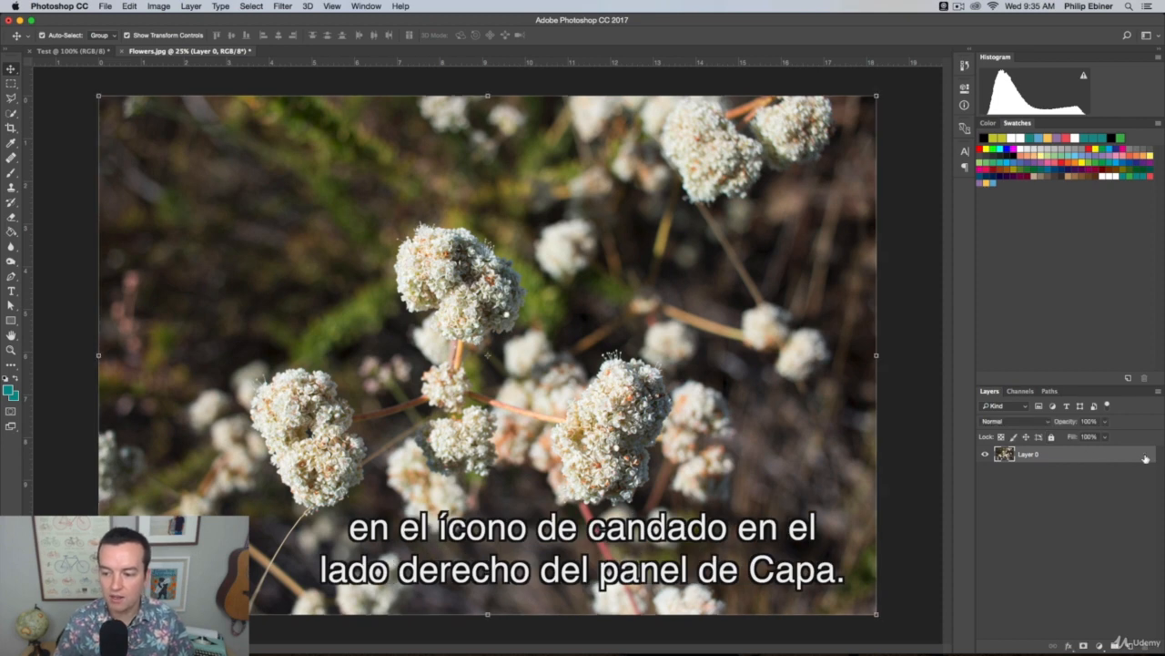
click(1051, 437)
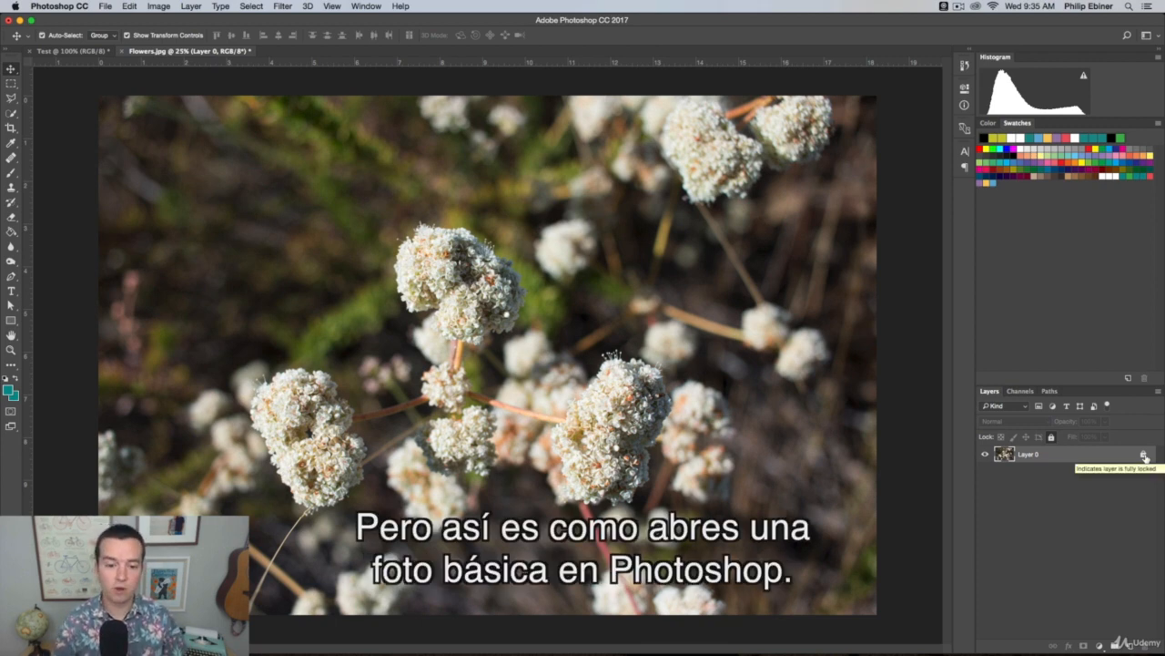
Switch to Finder and open the raw photo Trail.CR2 from the Desktop in Photoshop's Camera Raw
key(super+Tab)
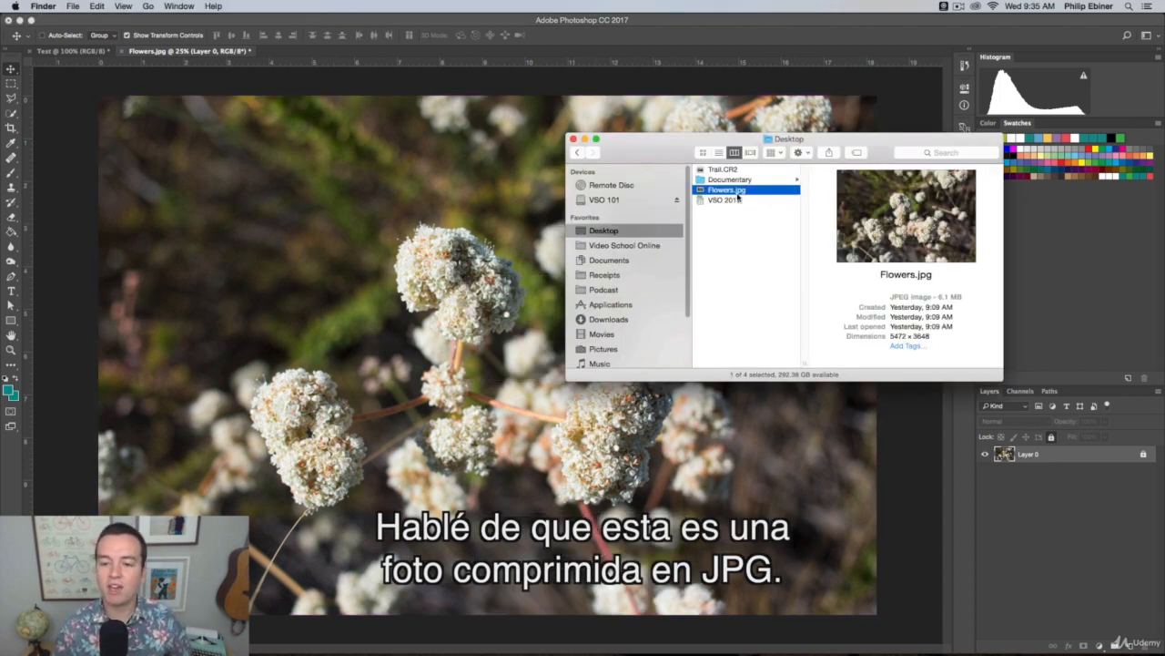
click(722, 169)
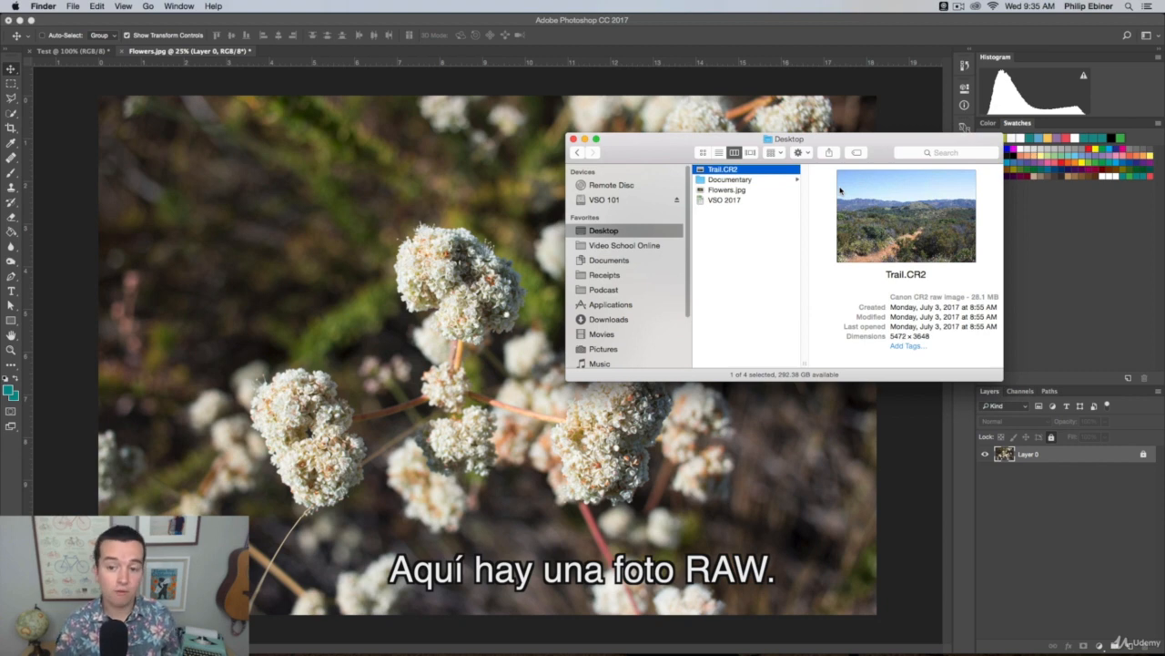
drag(729, 171, 466, 640)
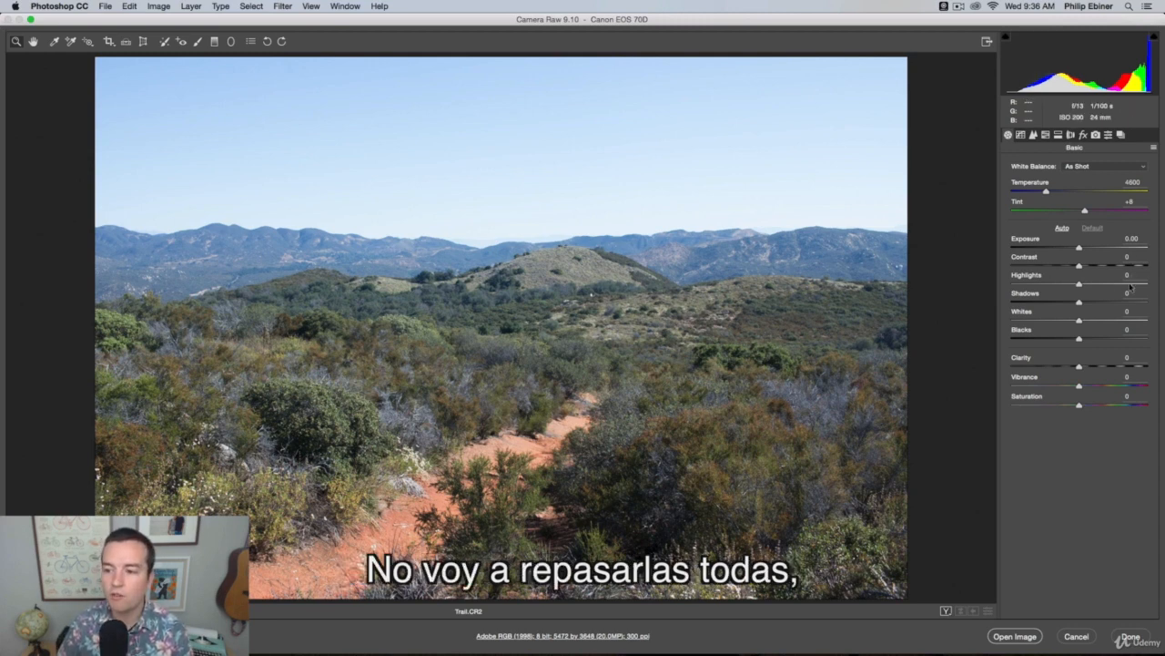
Examine the Camera Raw settings from Tone Curve and Detail to Split Toning, and return to the Basic settings
click(1021, 134)
click(1033, 134)
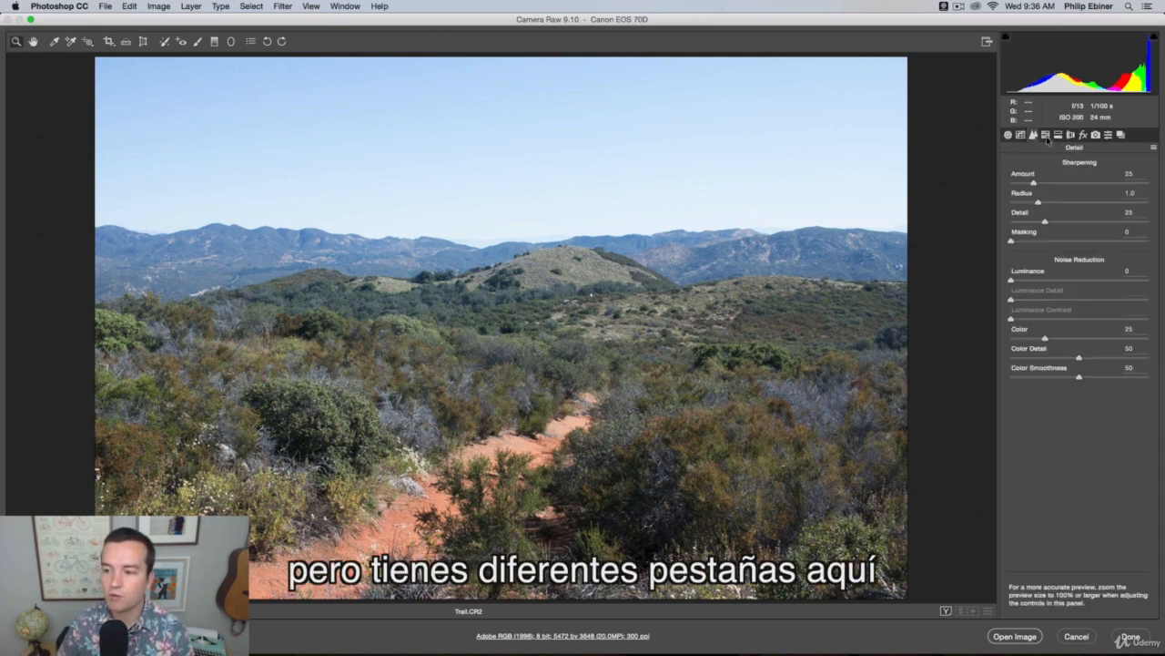
click(1045, 134)
click(1058, 134)
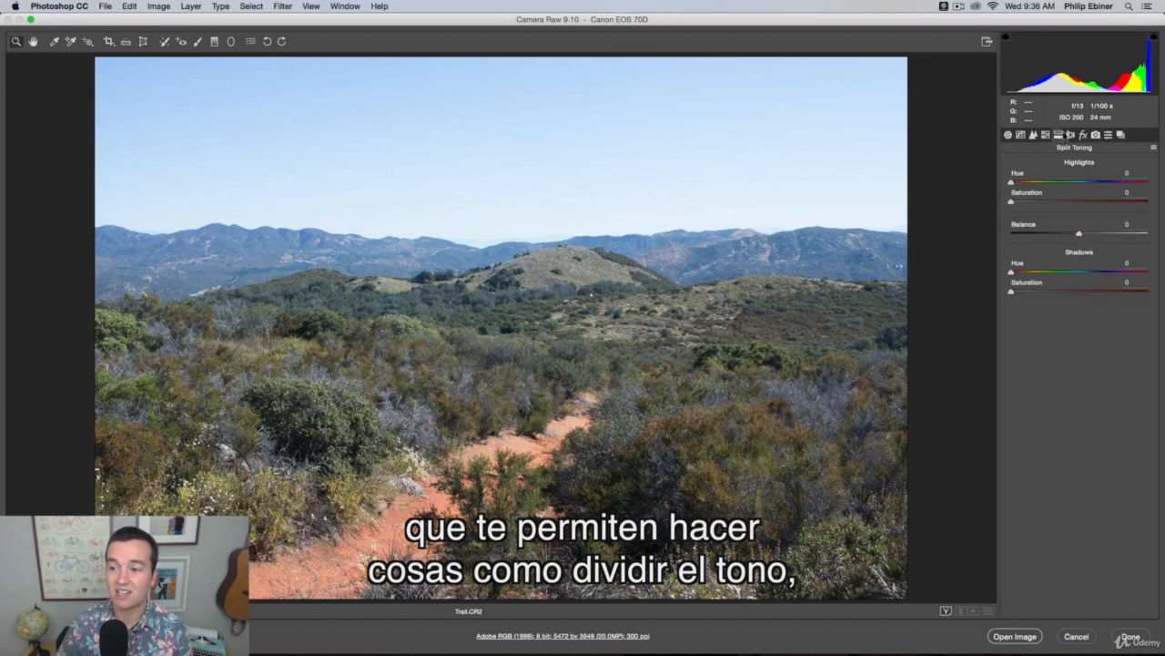
click(1033, 134)
click(1034, 135)
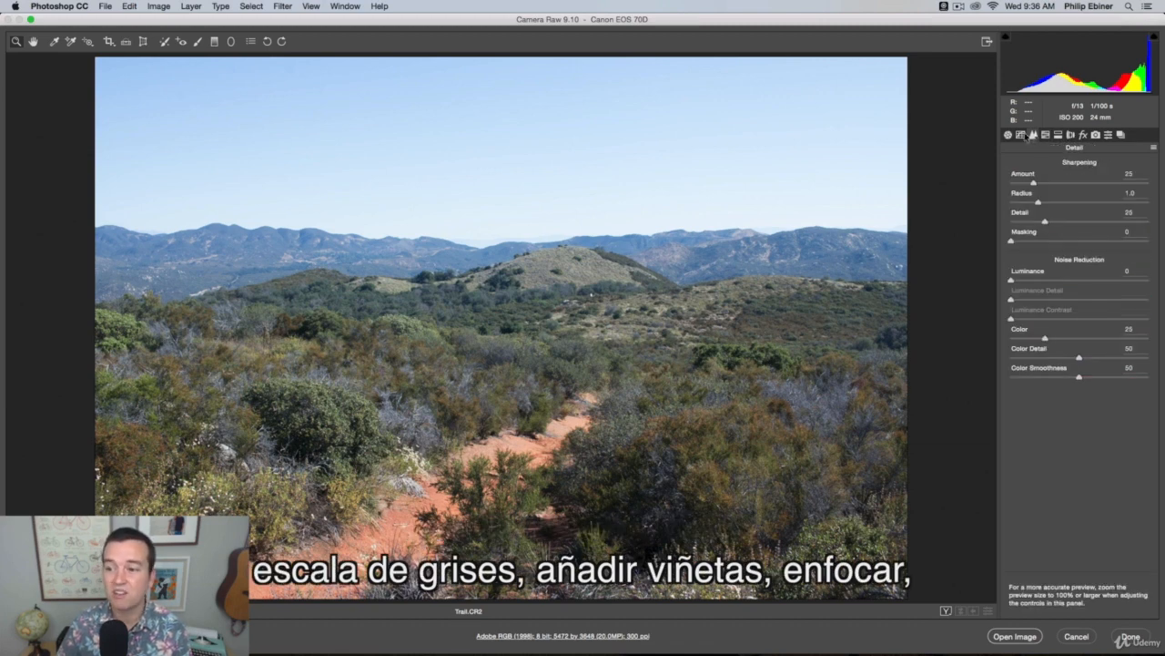
click(1020, 135)
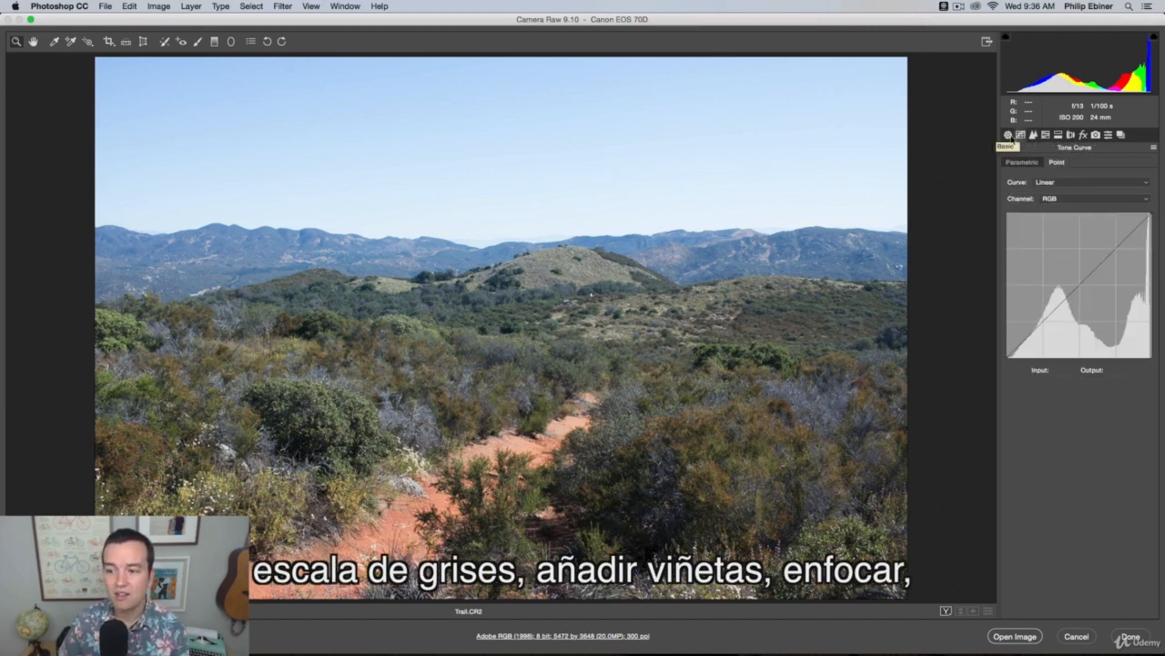
click(1008, 135)
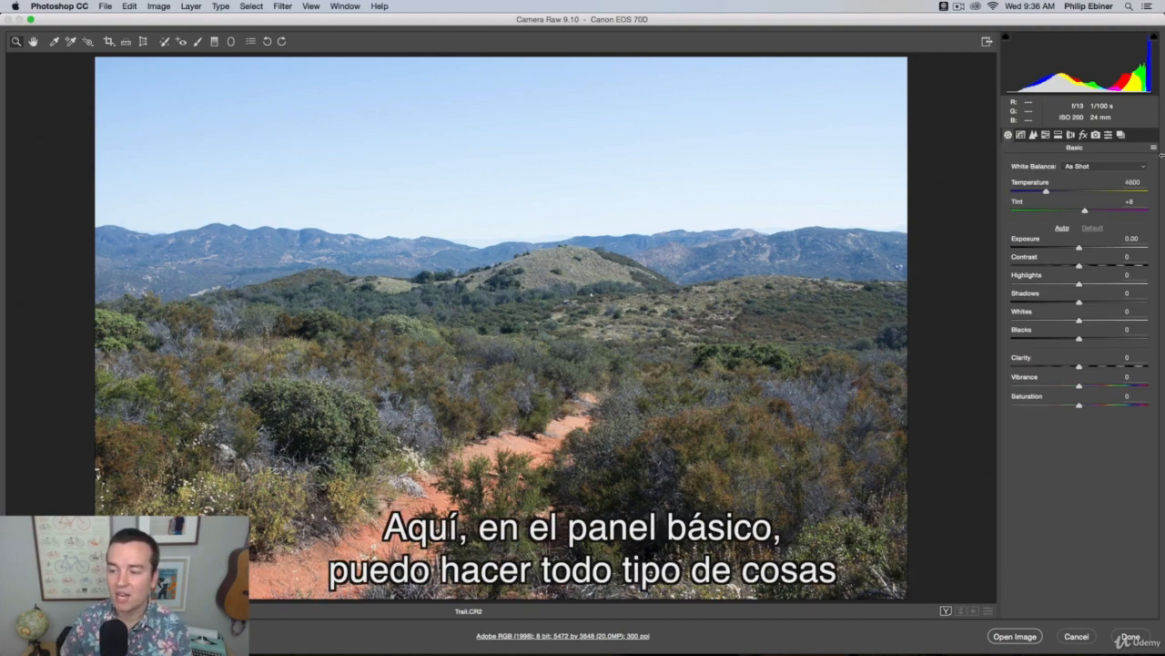
Try the Exposure and reset it to 0.00, set Highlights to -56 and Shadows to +64, and open the raw image as a document
drag(1076, 249, 1126, 310)
double_click(1092, 248)
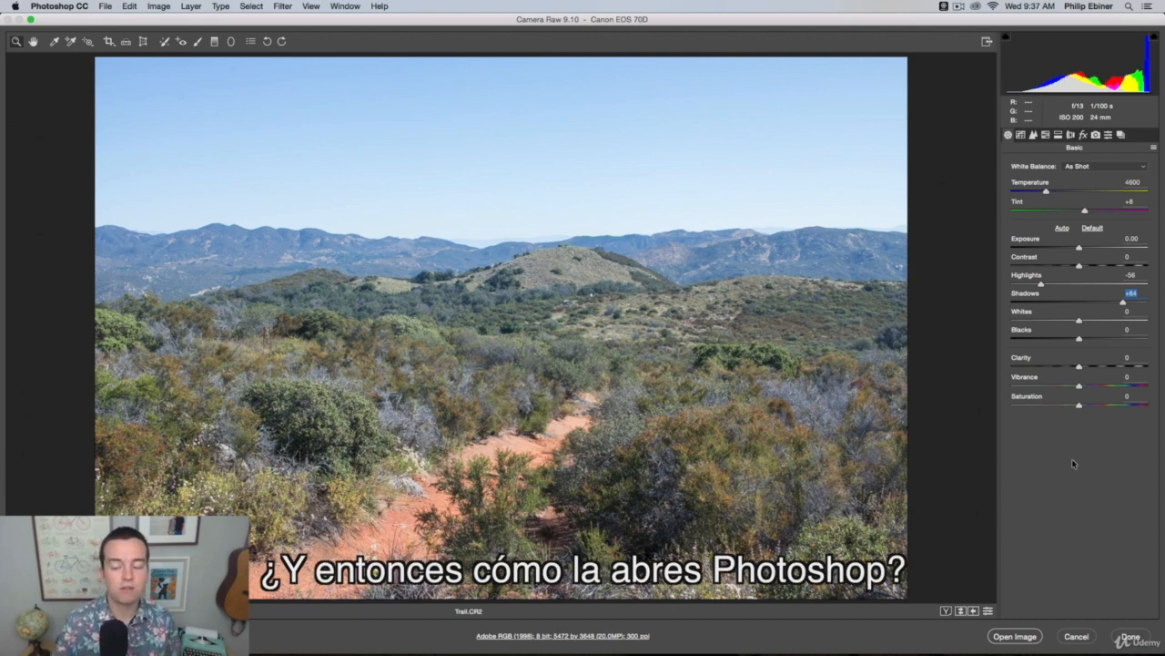
click(1015, 637)
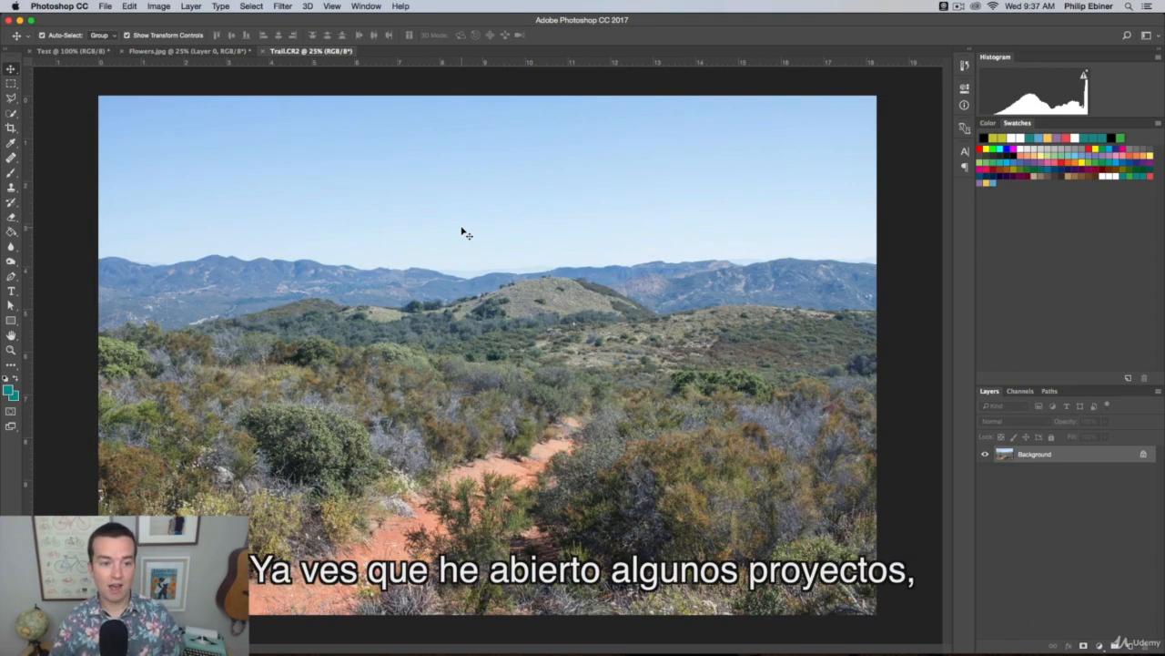
Look through the open Test, Flowers.jpg and Trail.CR2 documents, ending on the Test document
click(159, 51)
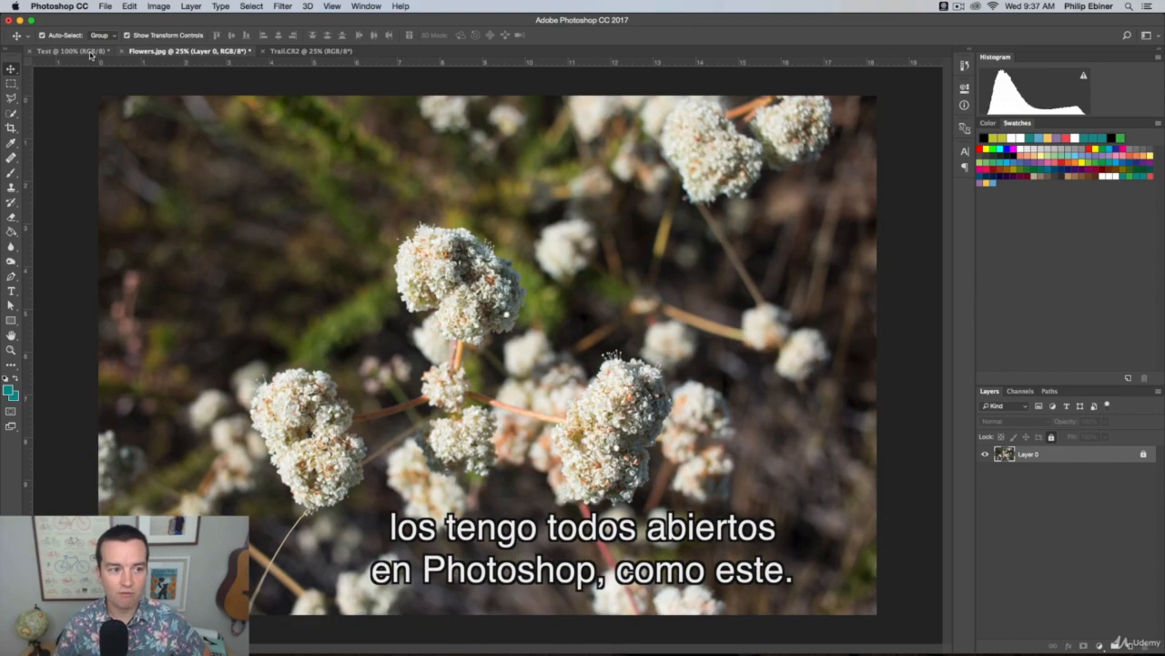
click(91, 51)
click(195, 51)
click(303, 51)
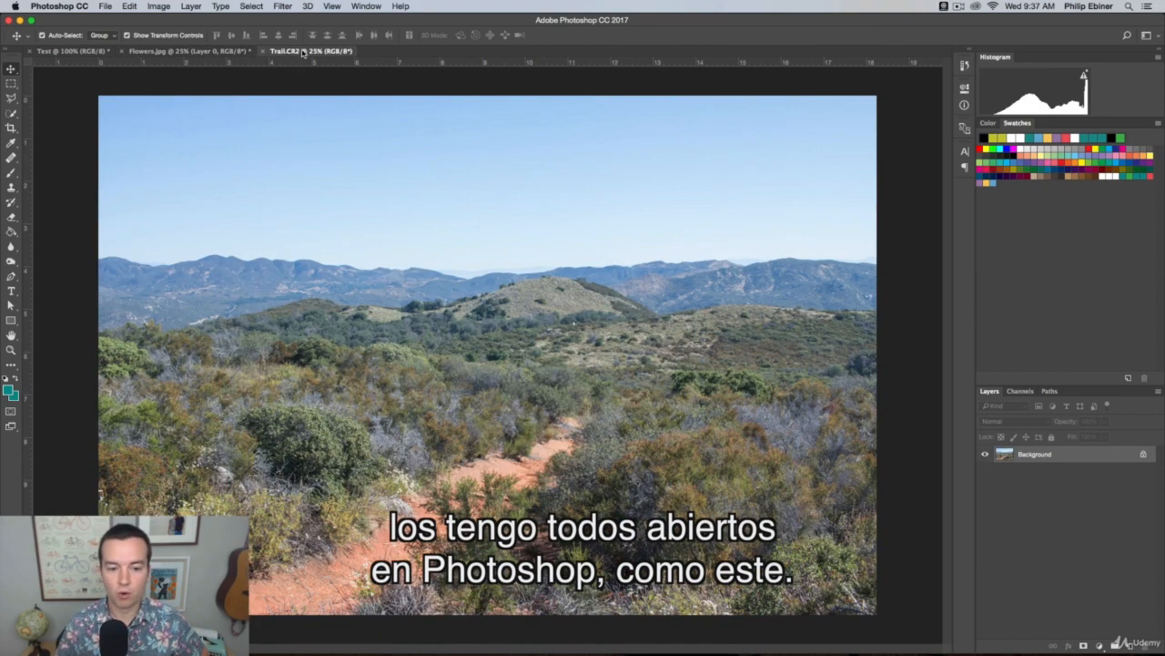
click(137, 51)
click(78, 51)
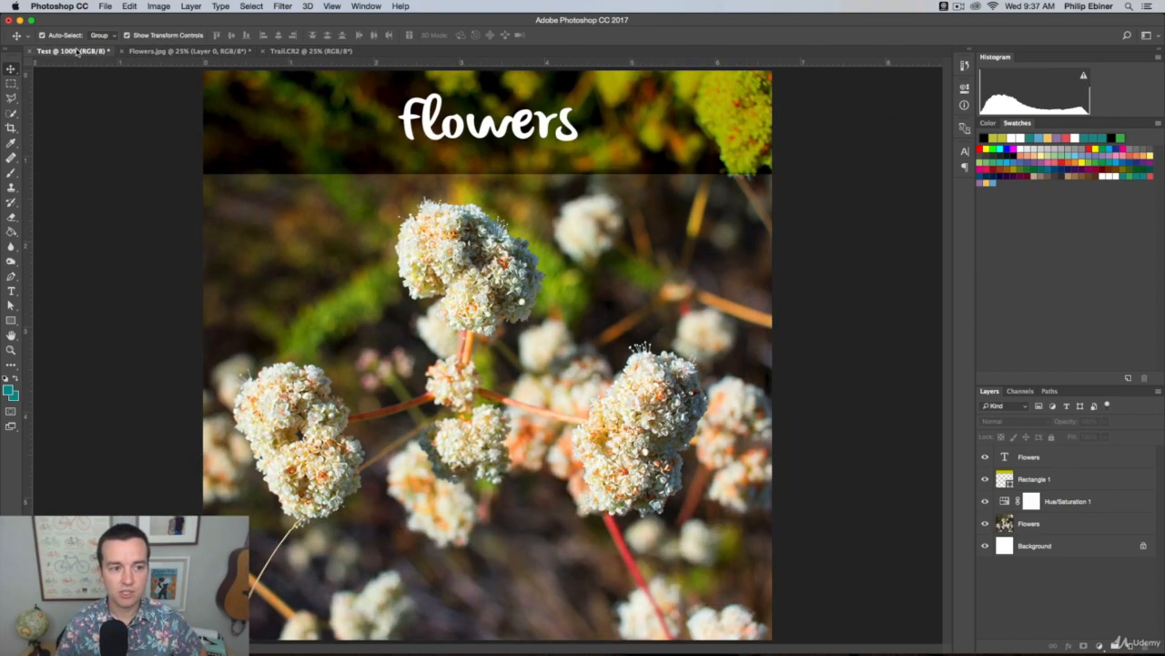
click(157, 51)
click(289, 52)
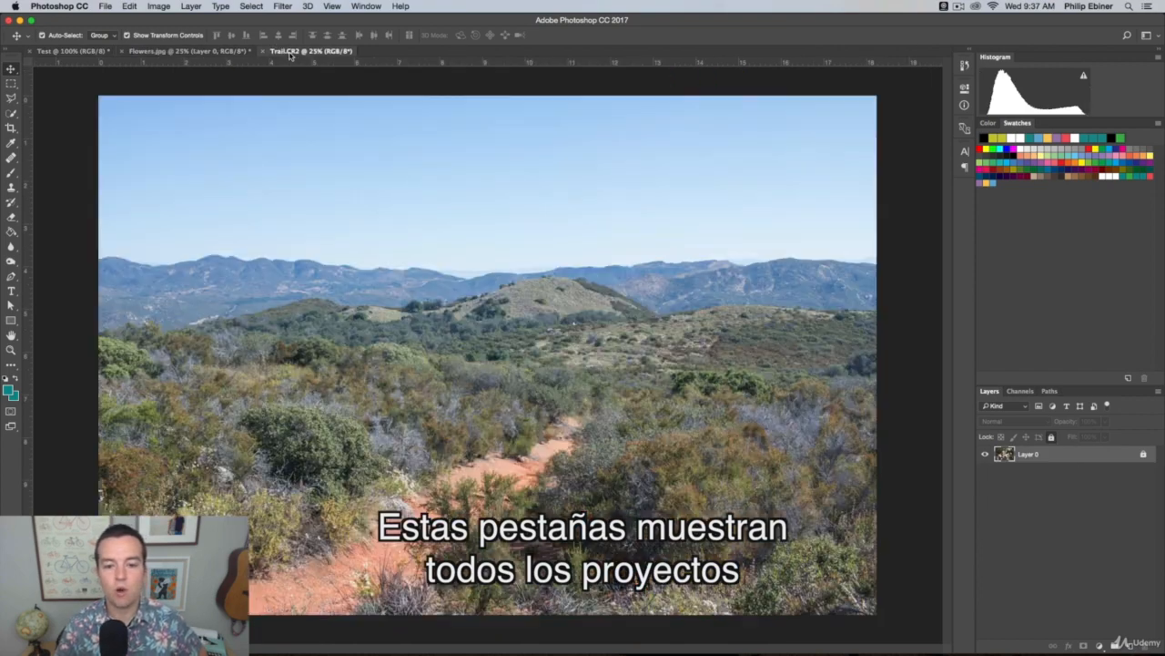
click(161, 50)
click(76, 51)
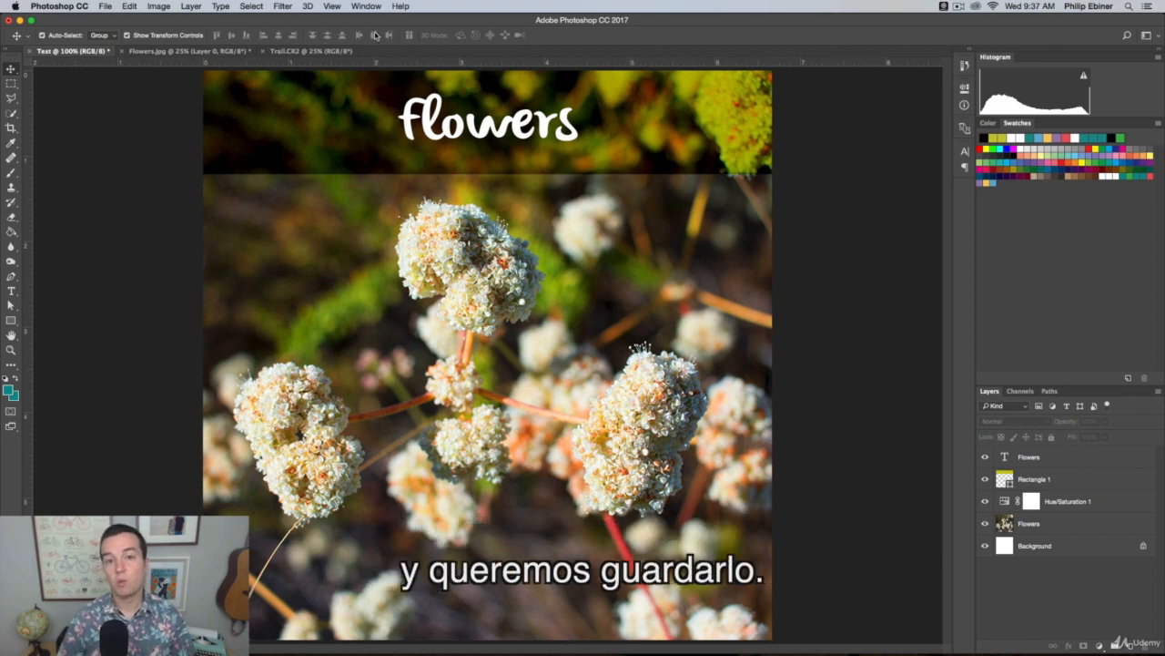
Save the Test document to the Desktop as Flower Project.psd in the Photoshop format
click(106, 6)
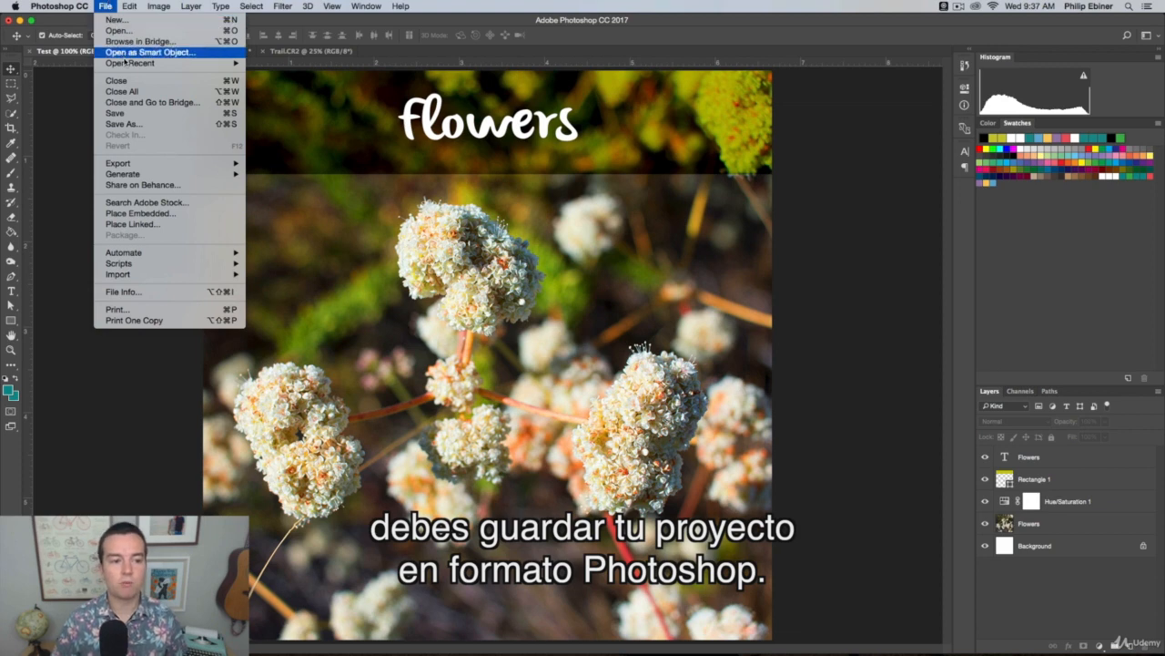
click(142, 116)
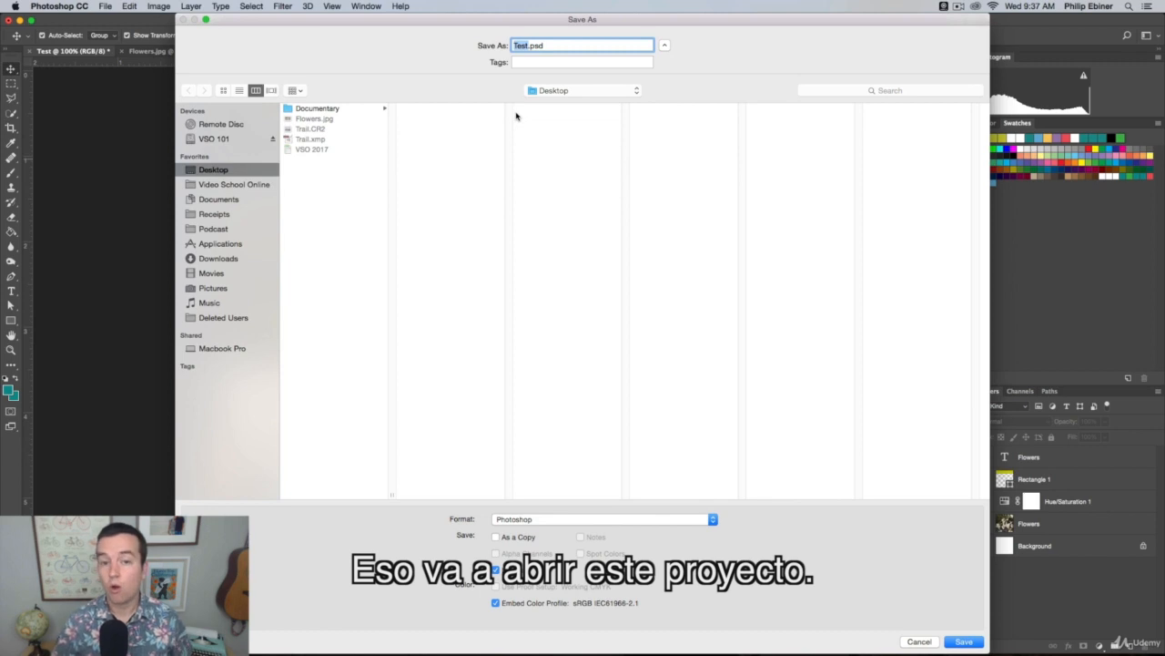
key(Caps_Lock)
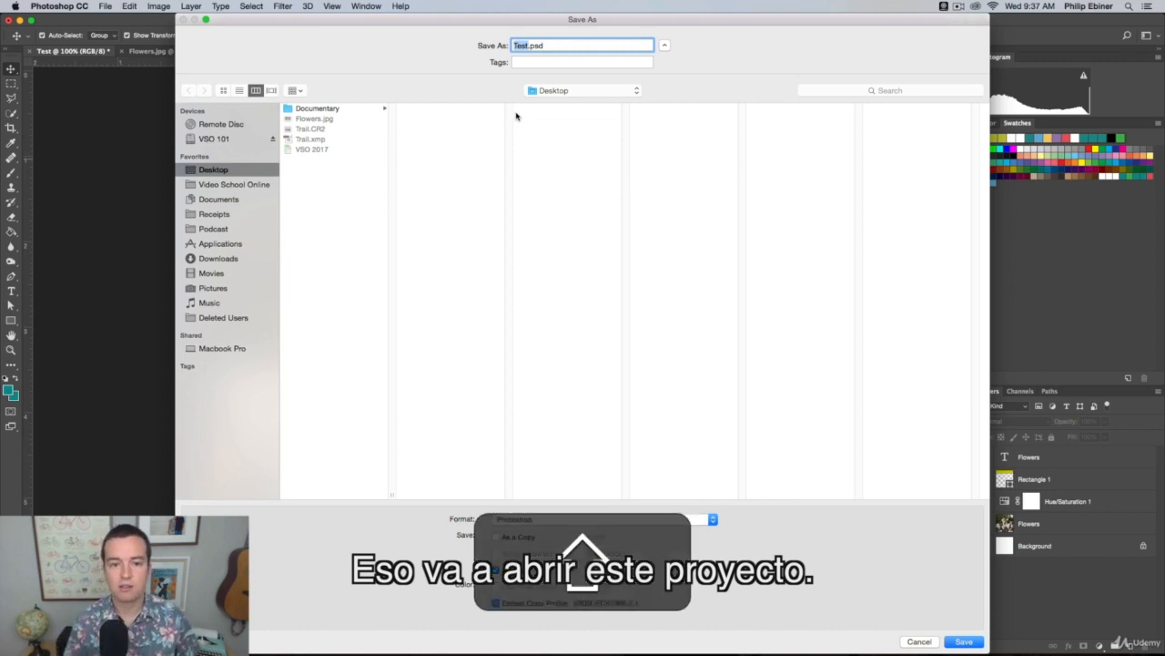
text(Flower Projec)
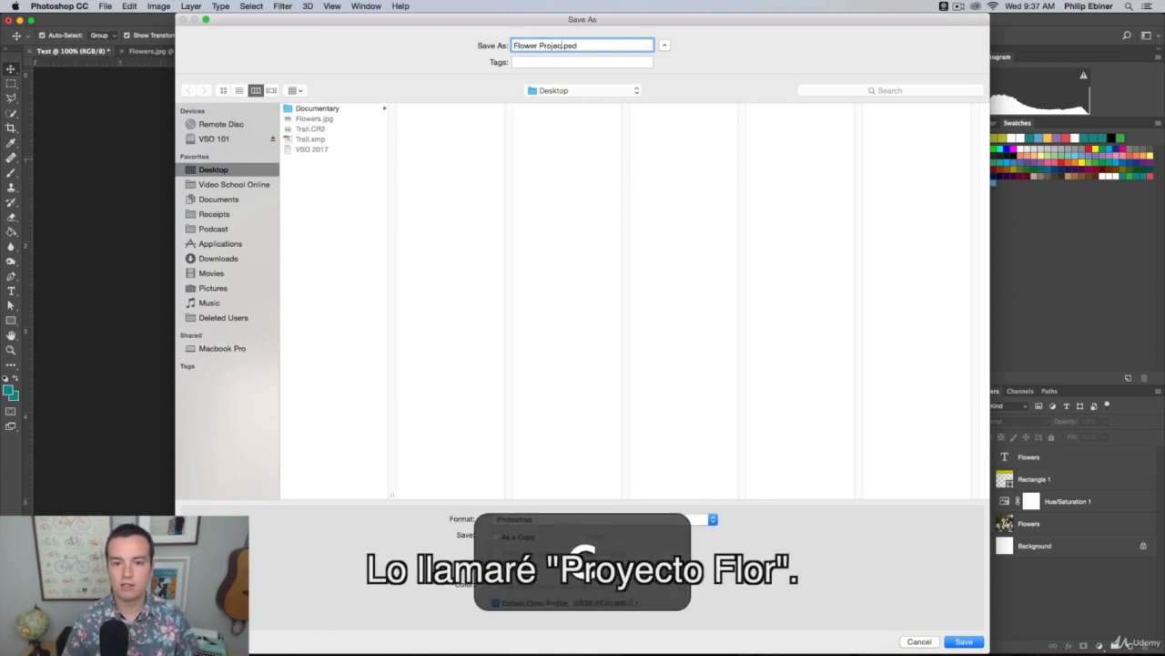
text(t)
drag(565, 45, 590, 49)
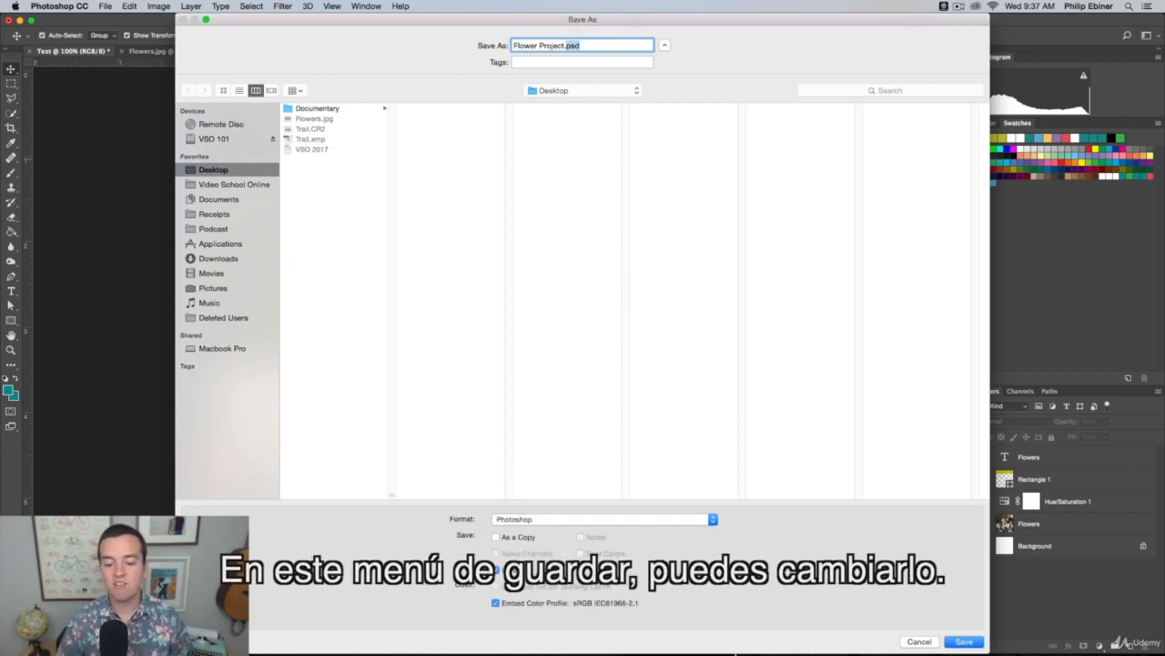
click(588, 521)
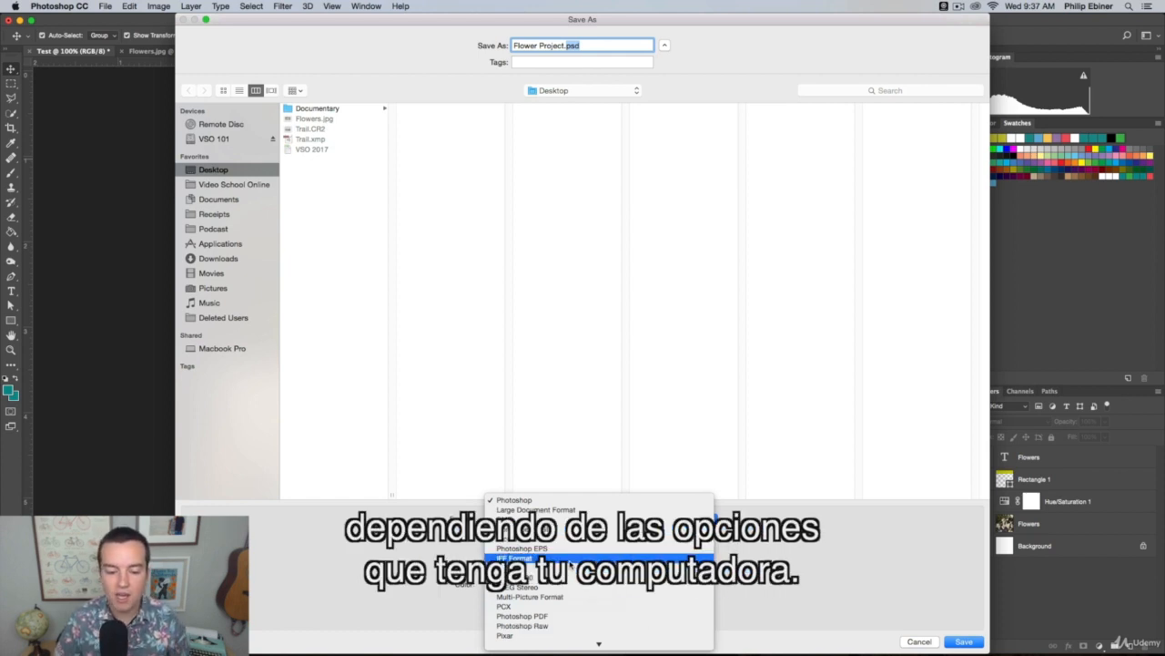
click(535, 501)
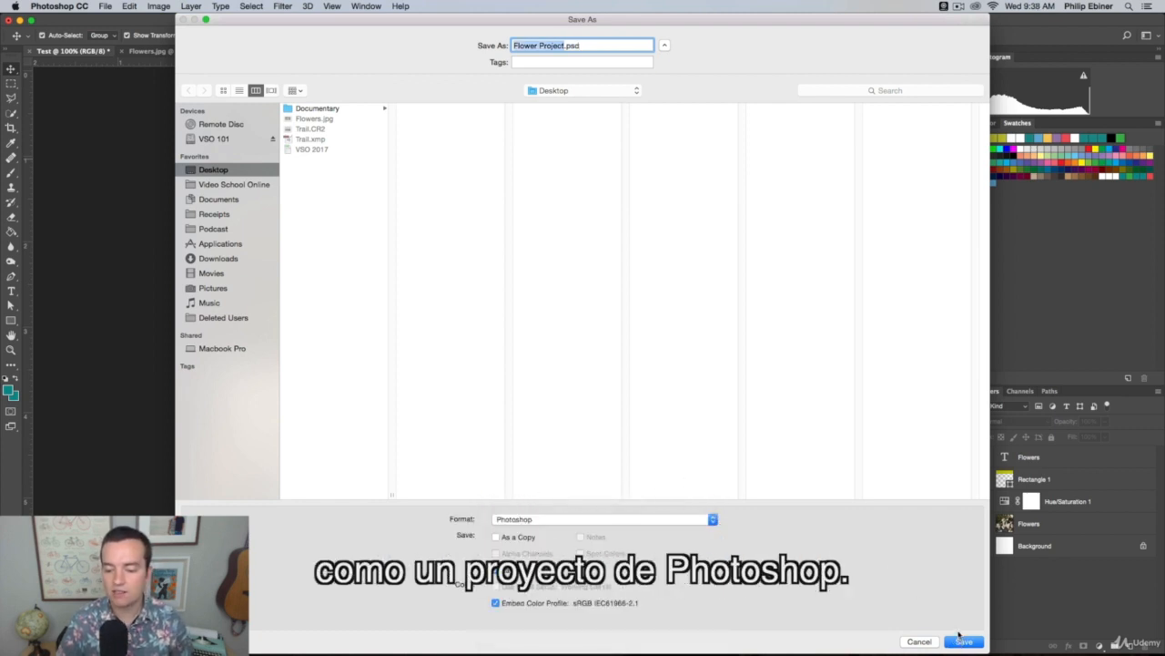
click(965, 641)
click(876, 371)
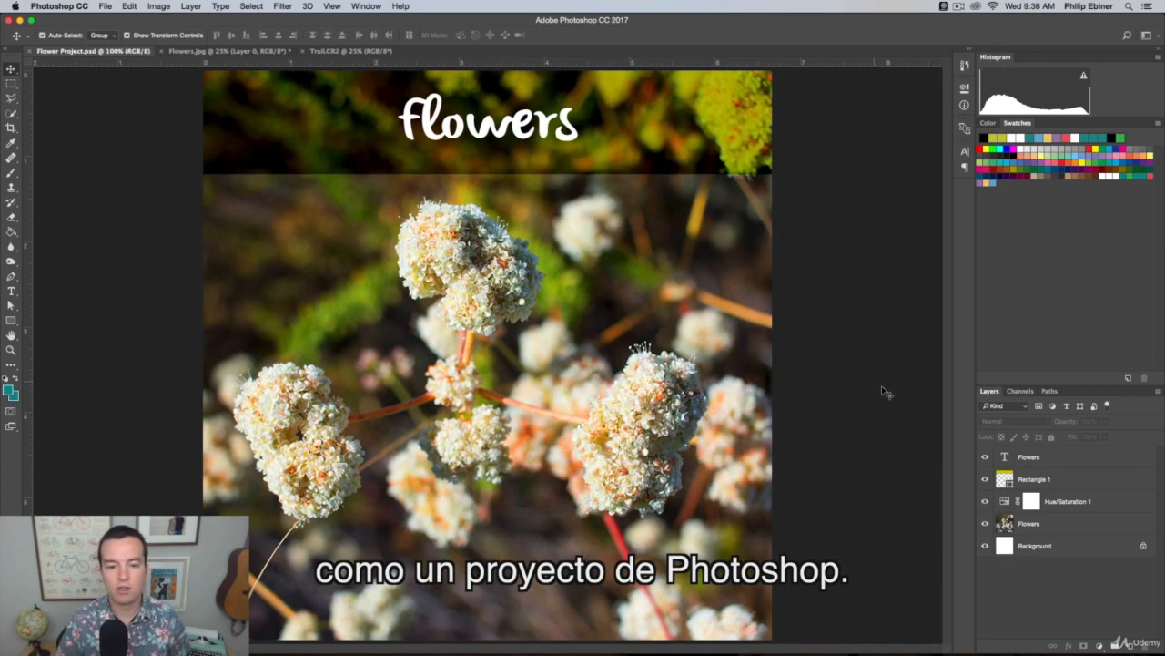
Close Flower Project.psd, reopen it from the Desktop in Finder, and deselect its text layer
click(31, 52)
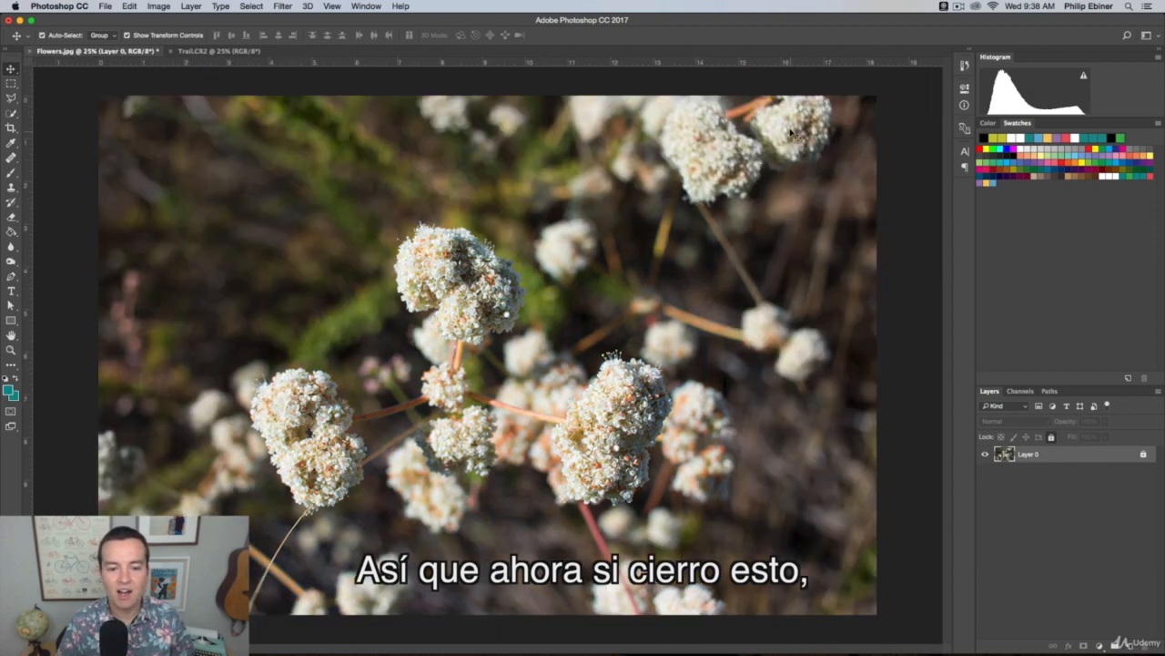
key(super+Tab)
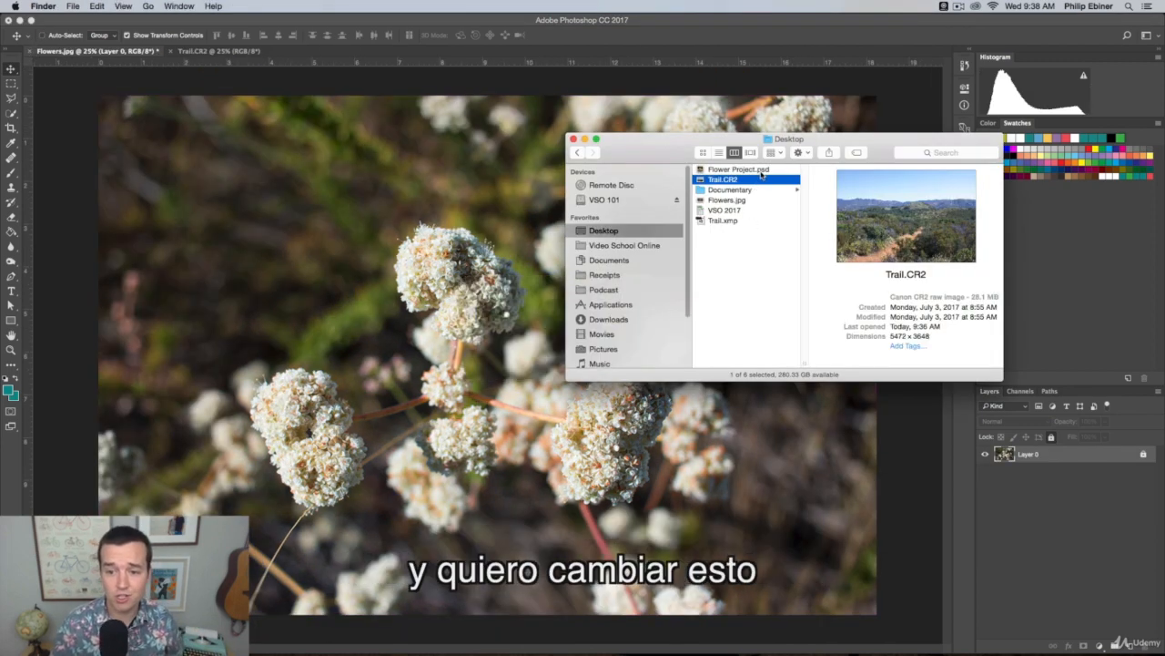
double_click(761, 171)
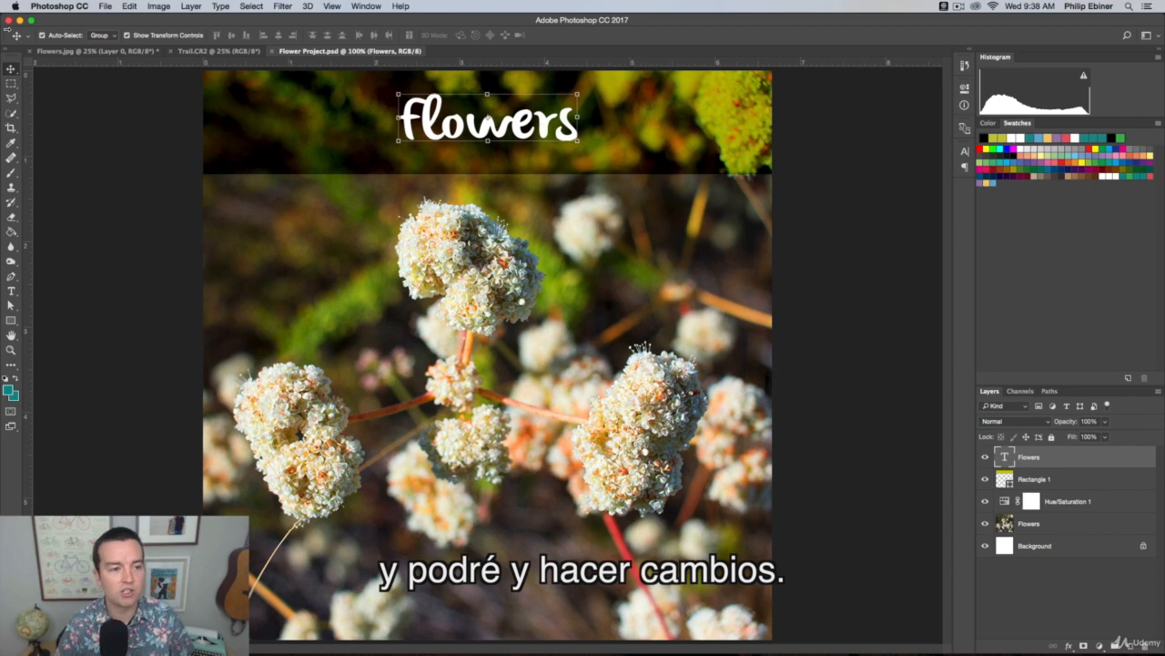
click(103, 132)
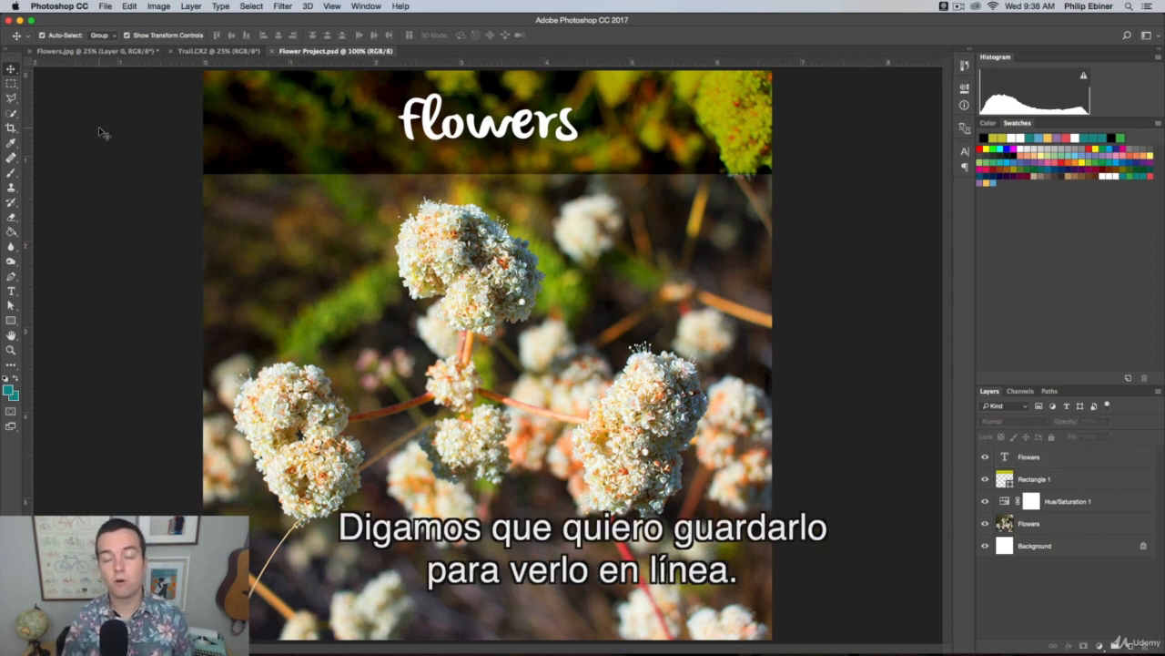
Open the Export As settings for Flower Project and review the file format choices, keeping JPG
click(106, 5)
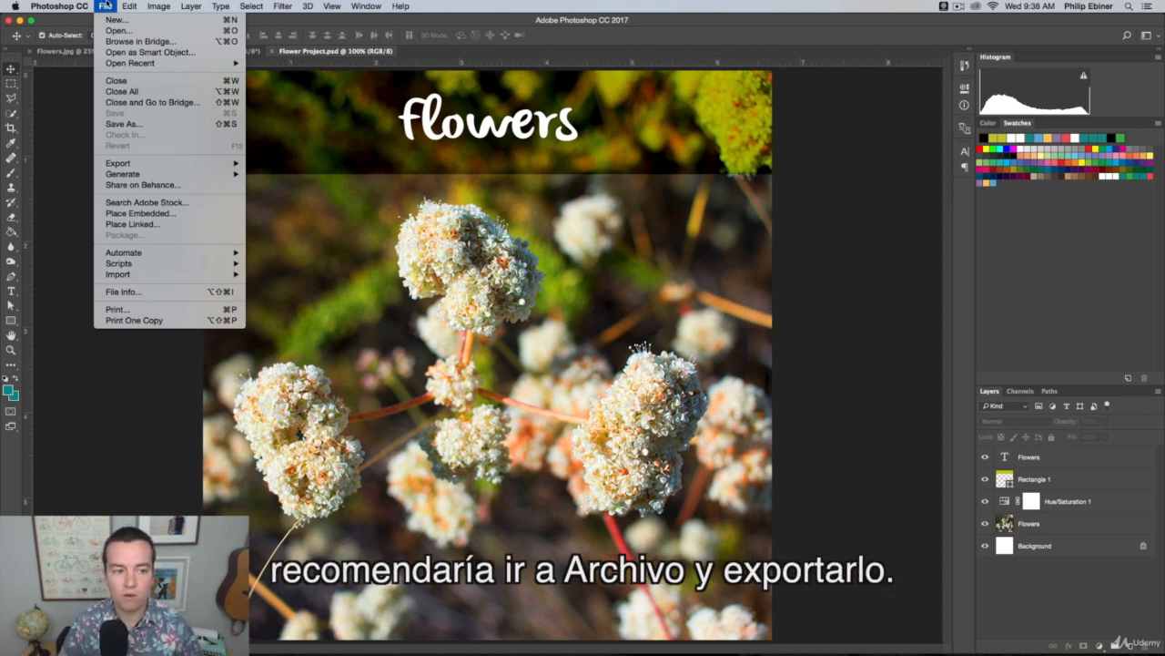
mouse_move(146, 162)
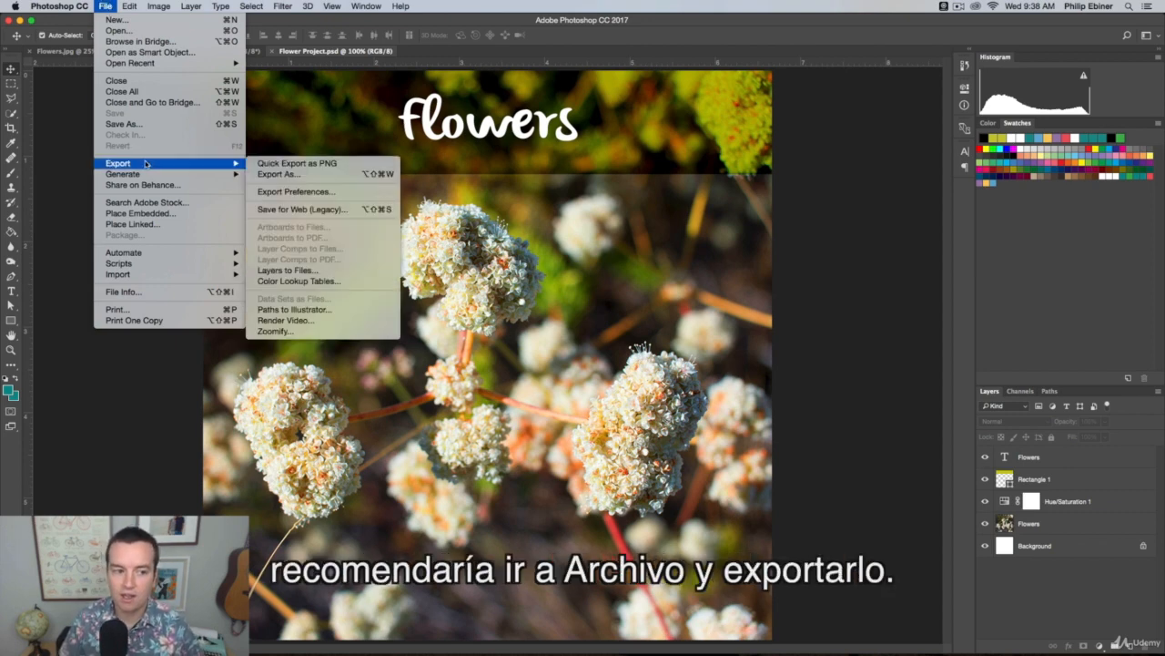
click(271, 175)
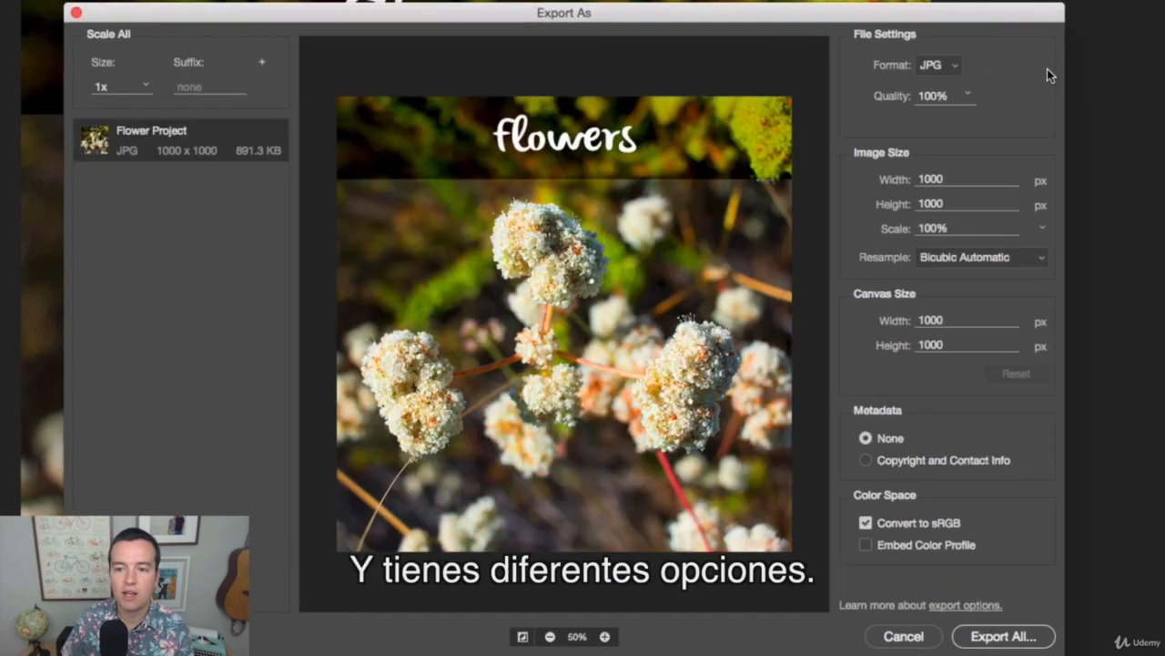
click(943, 65)
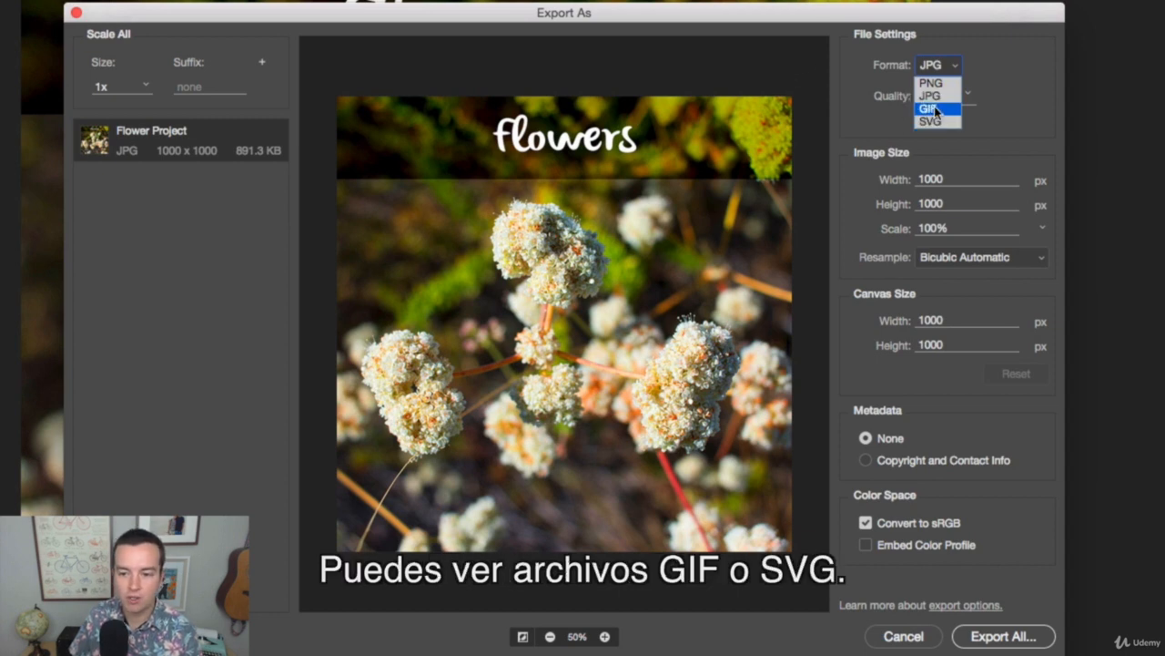
click(978, 54)
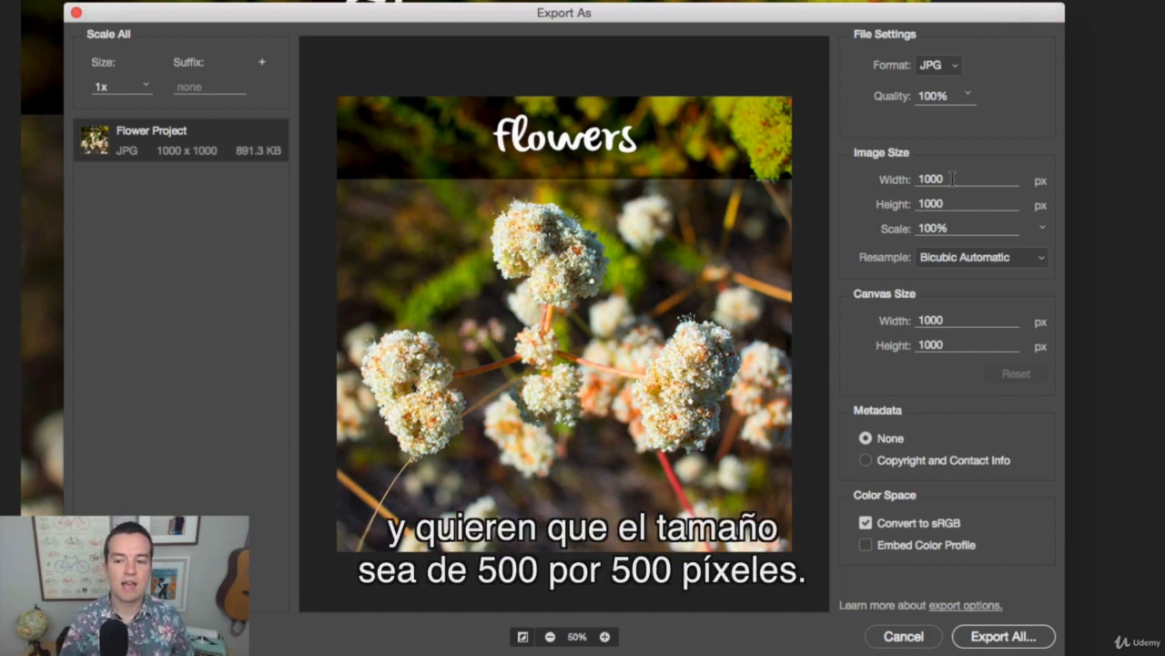
Set the export image size to 500 by 500 px and export it to the Desktop as Flower Project.jpg
click(953, 179)
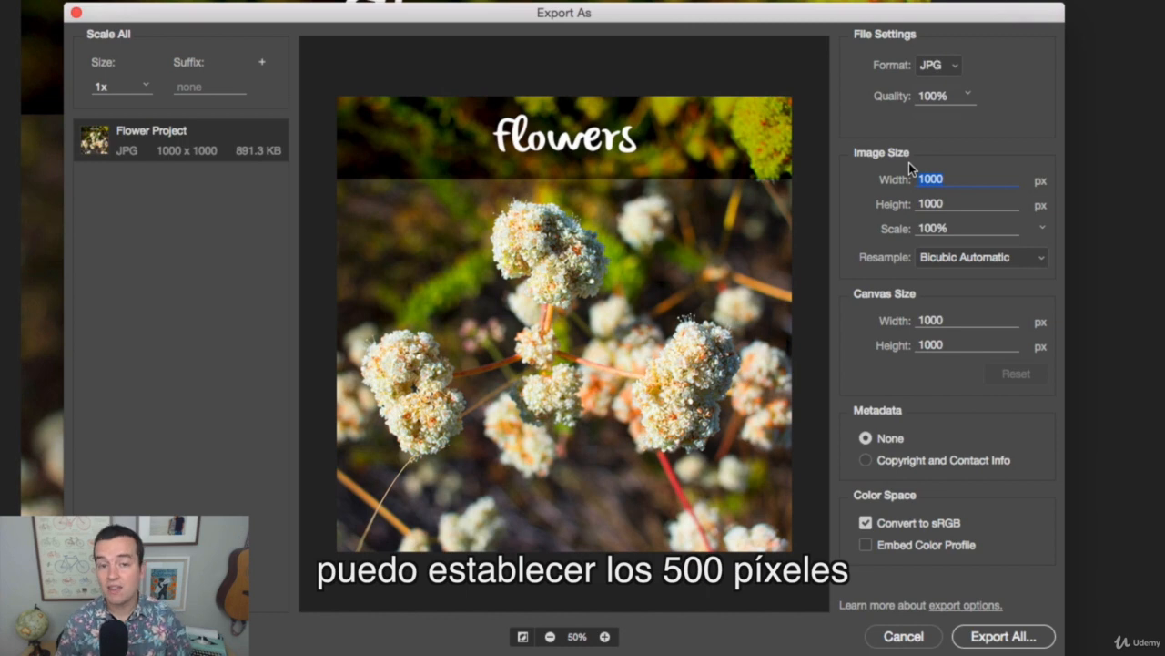
text(500)
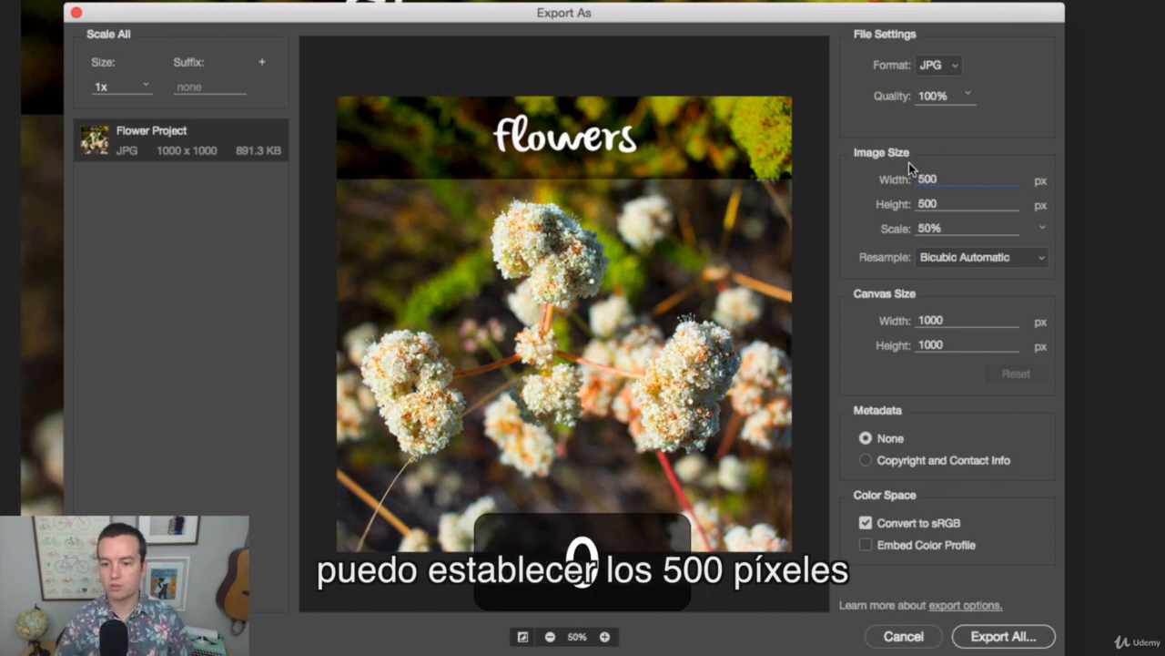
click(923, 204)
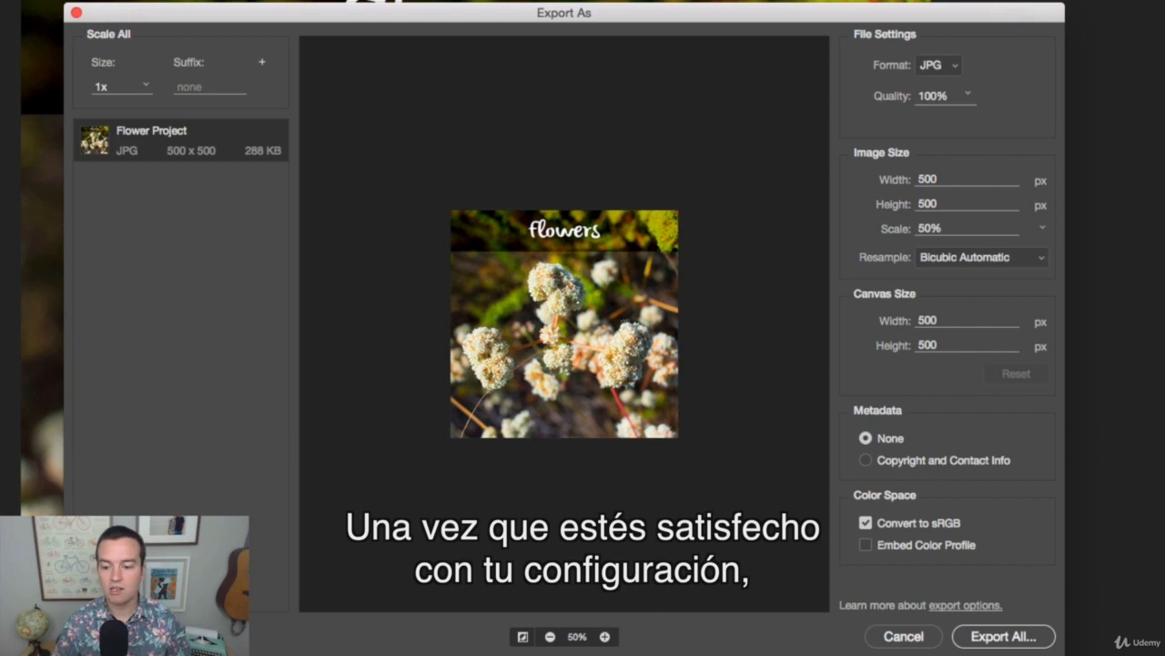
click(1020, 640)
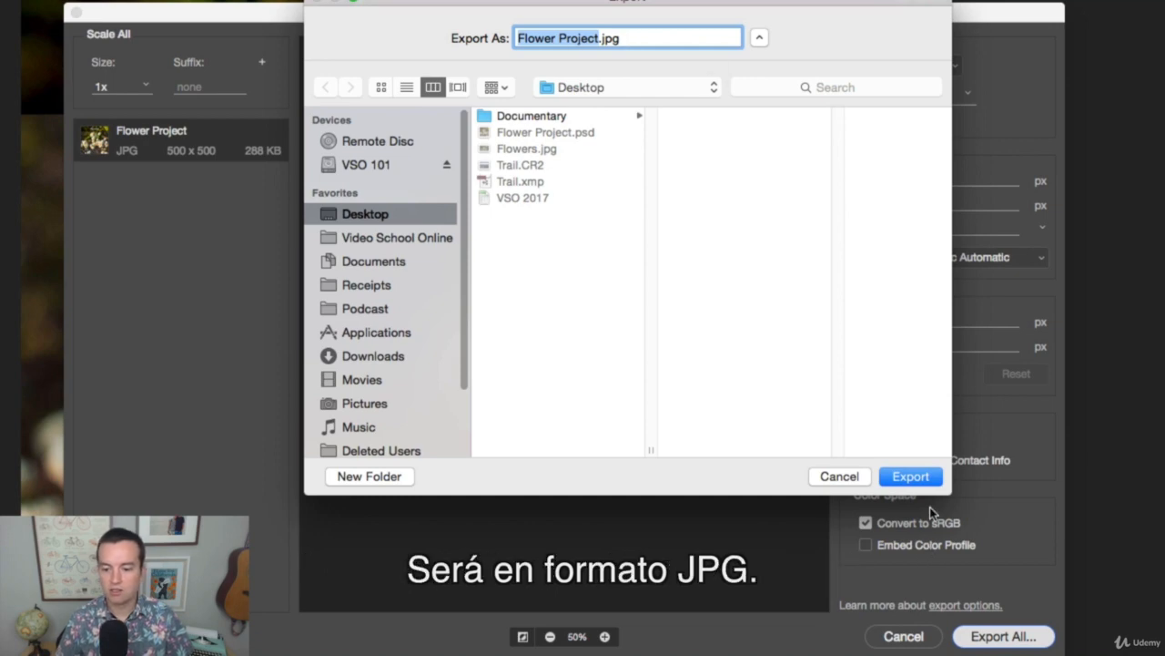
click(920, 475)
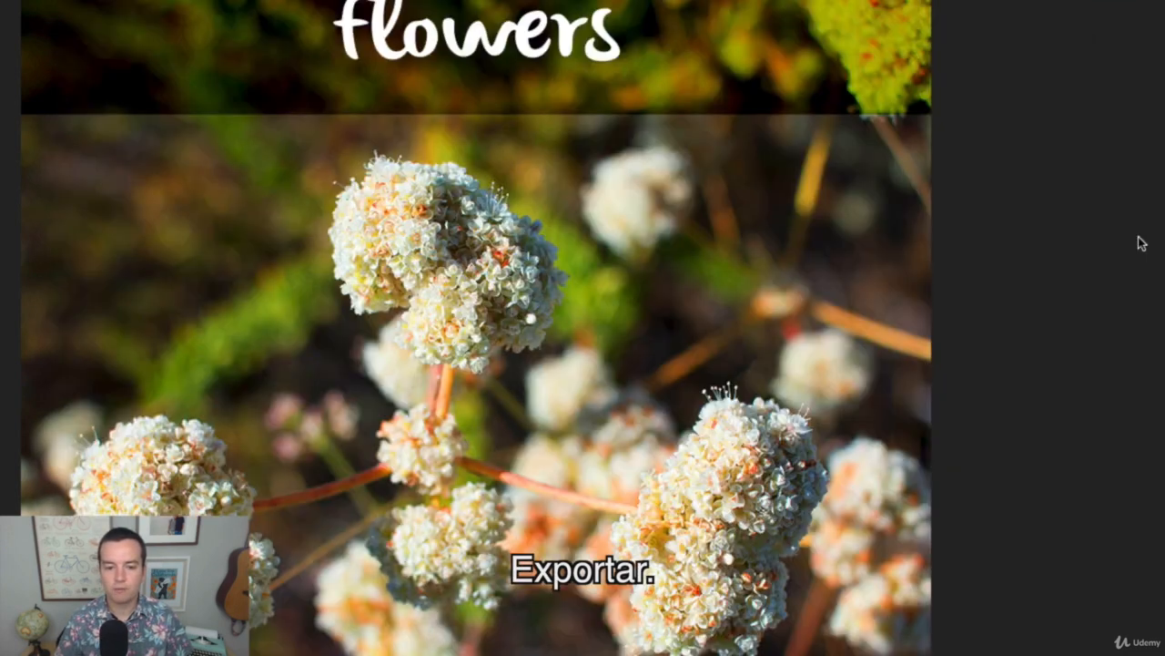
Switch to Finder and preview the exported Flower Project.jpg, moving the preview clear of the file list
key(super+Tab)
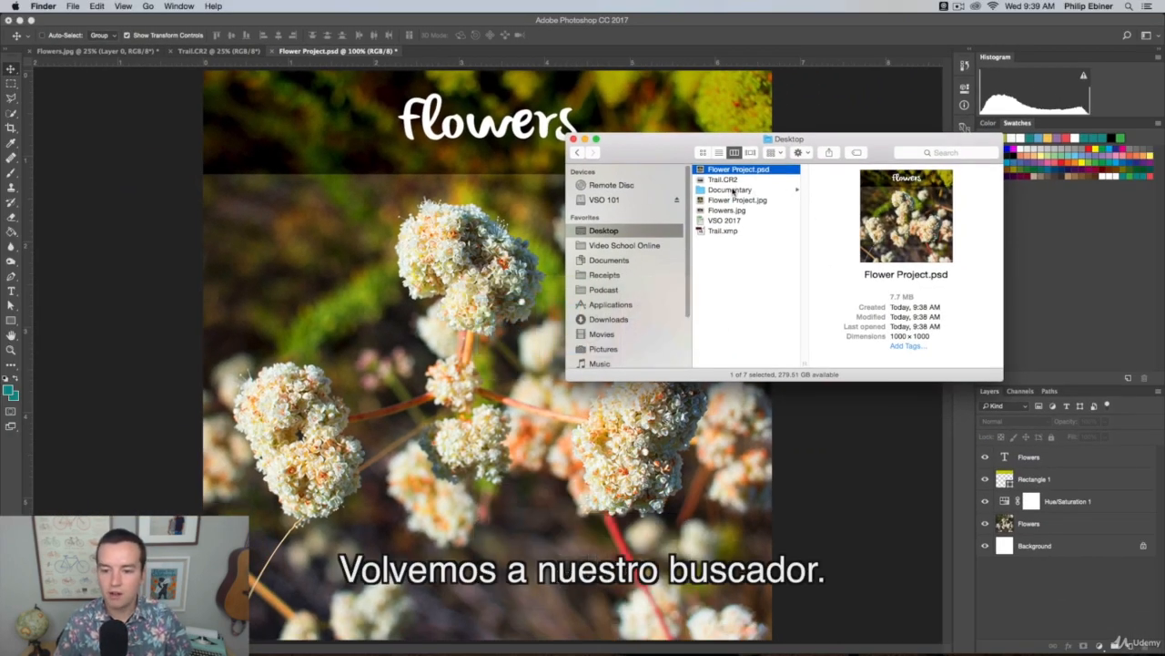
click(752, 199)
key(space)
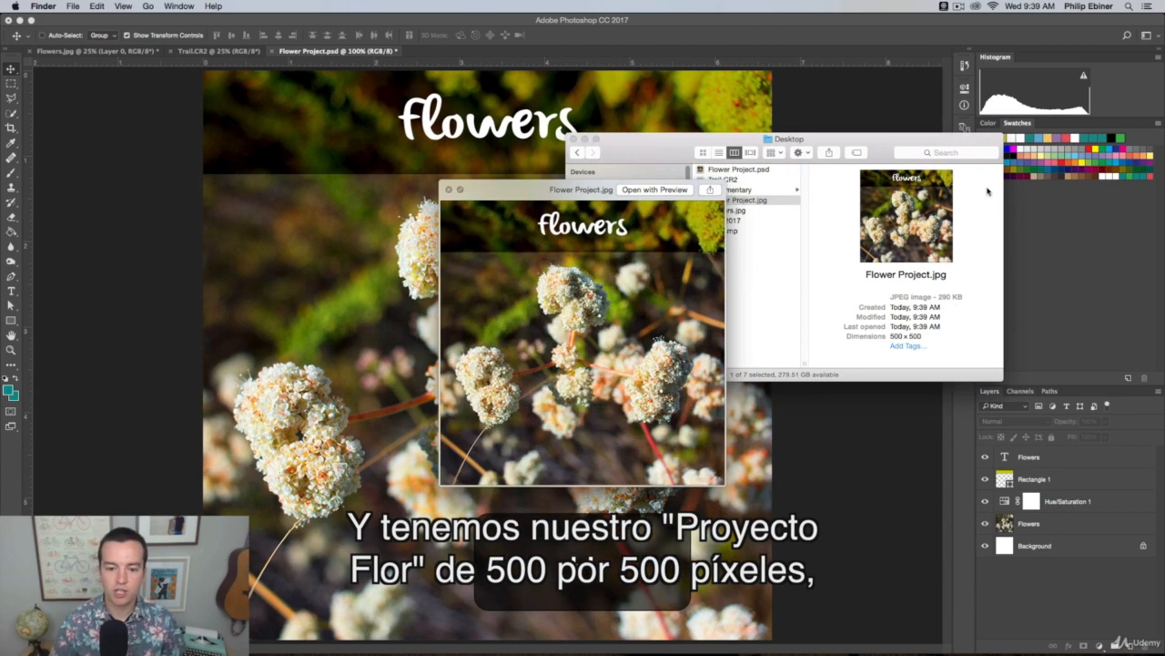
drag(558, 193, 382, 106)
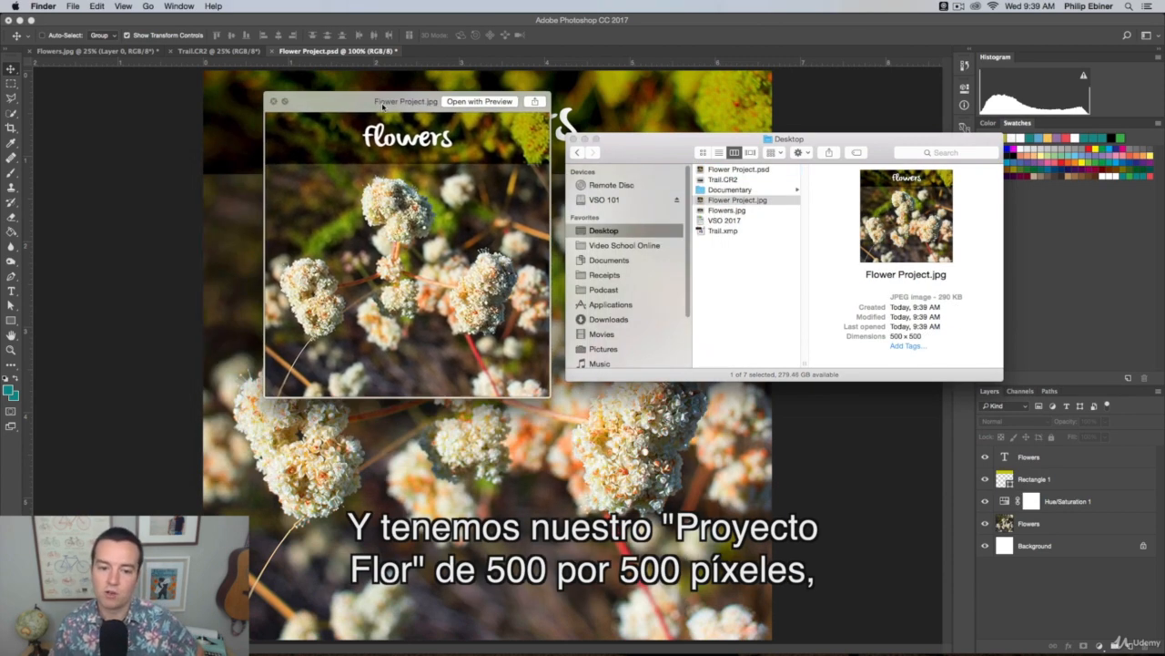